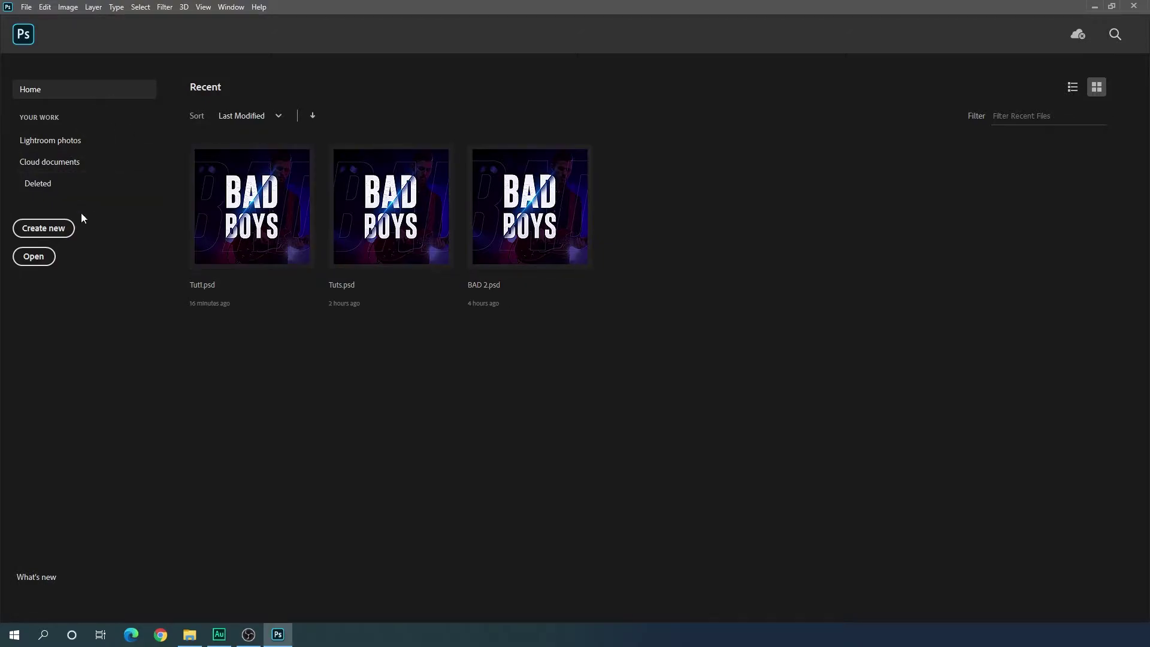
# - Choose Create new on the Home screen to bring up the New Document dialog
pyautogui.click(68, 231)
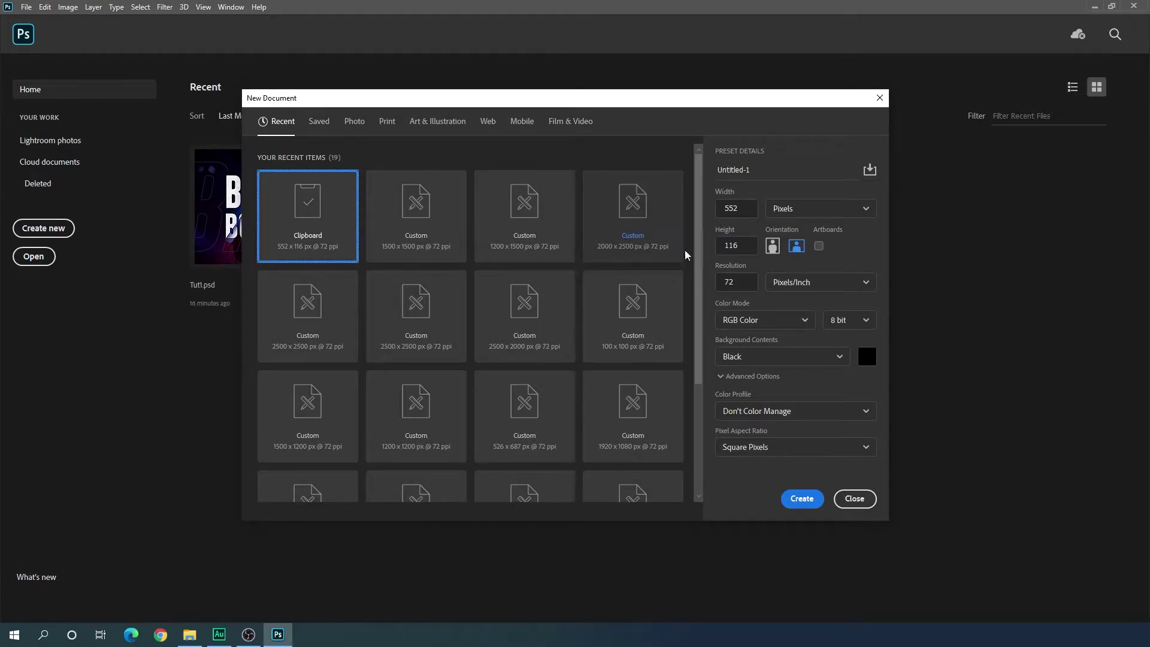
# - Create a 1500 × 1500 px document with a black background
pyautogui.click(742, 210)
pyautogui.write('1500')
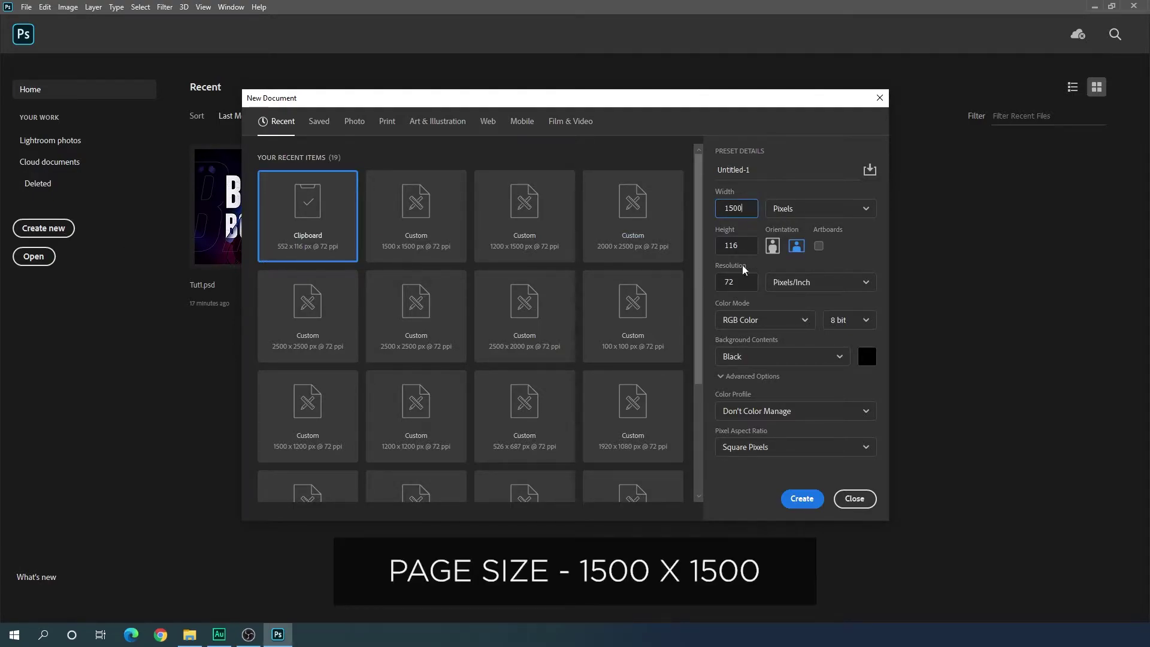
pyautogui.press('Tab')
pyautogui.write('1500')
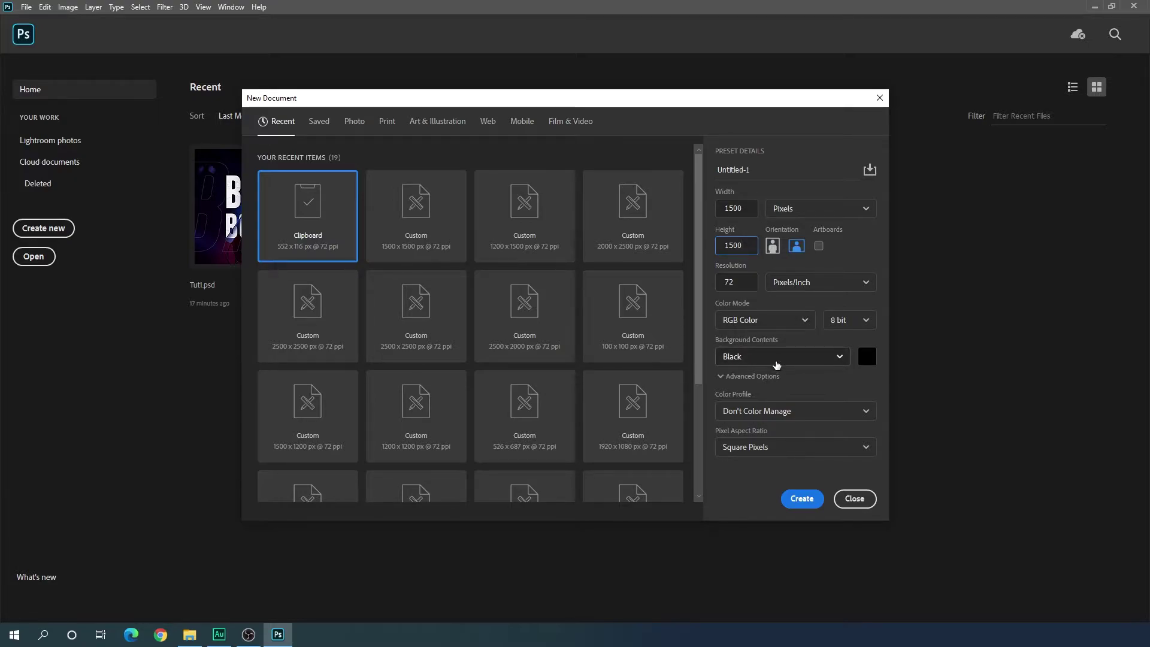
pyautogui.click(811, 493)
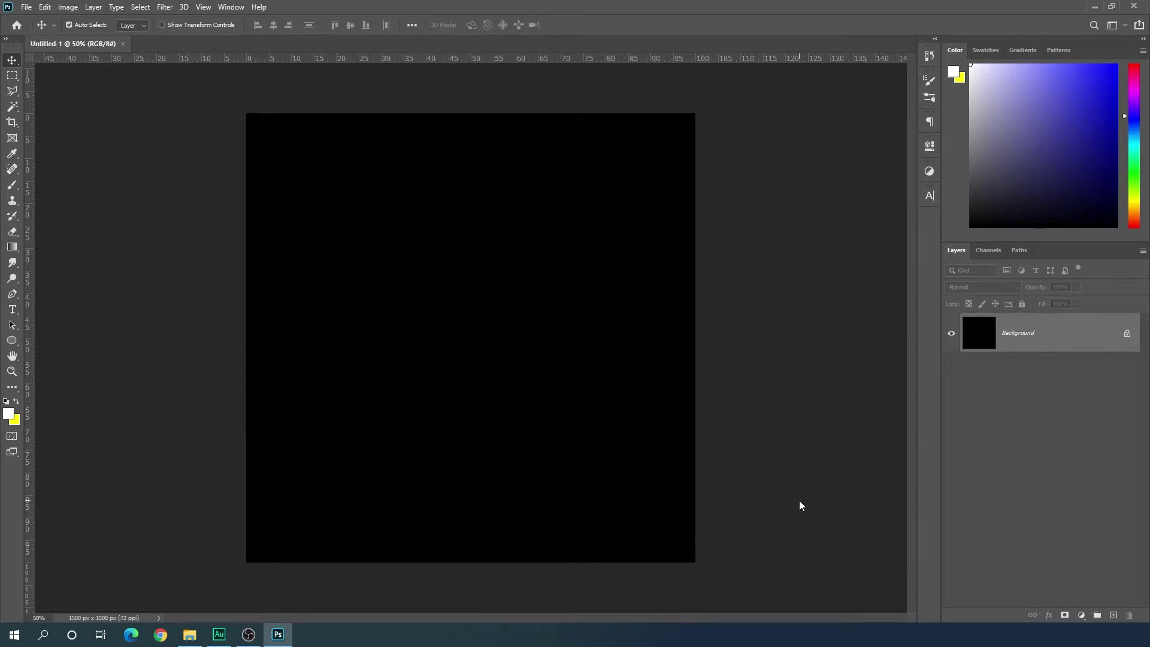
# - Preview the william-white guitarist photo from the Music Poster folder, then drag it onto the canvas
pyautogui.click(188, 636)
pyautogui.press('End')
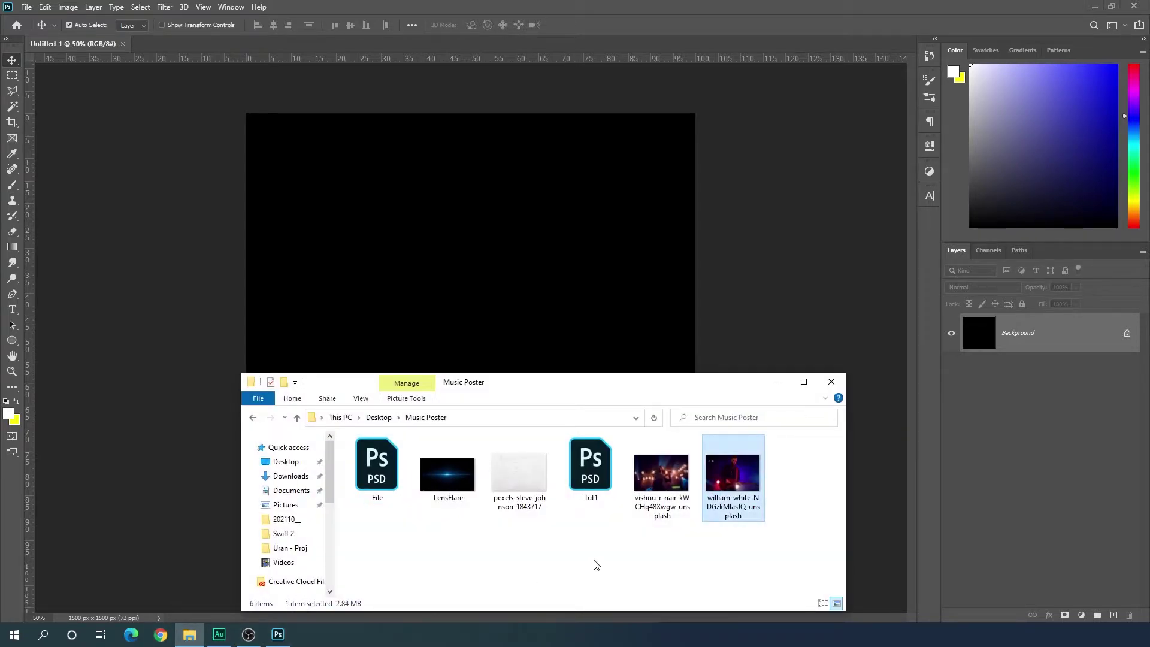
pyautogui.doubleClick(736, 475)
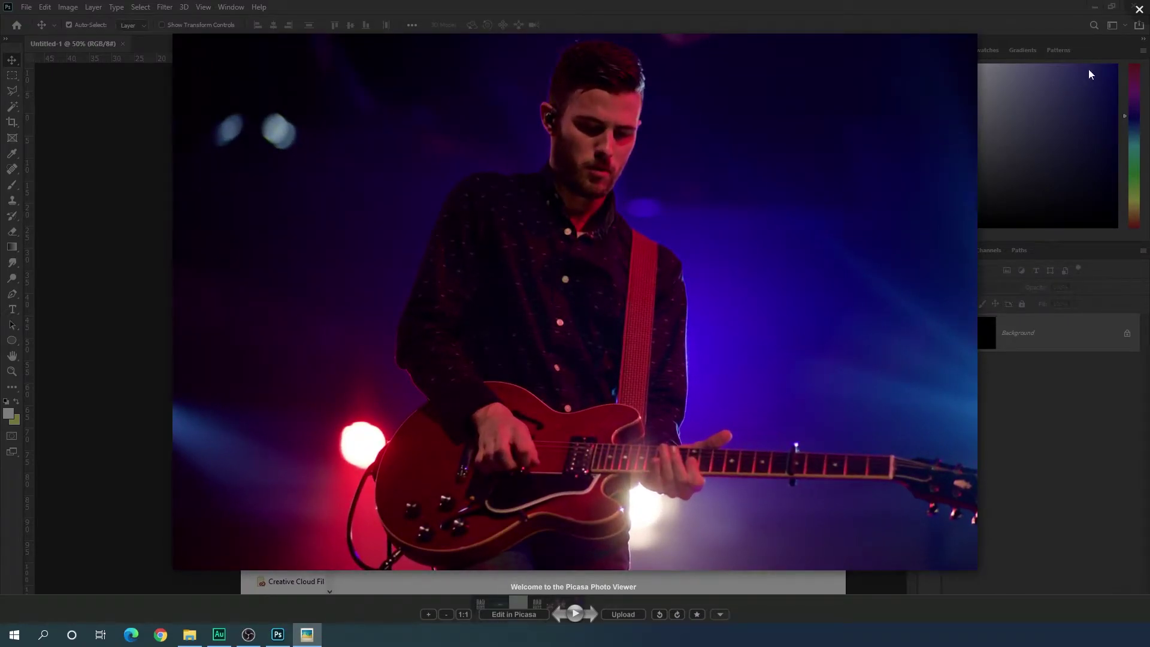
pyautogui.click(1139, 10)
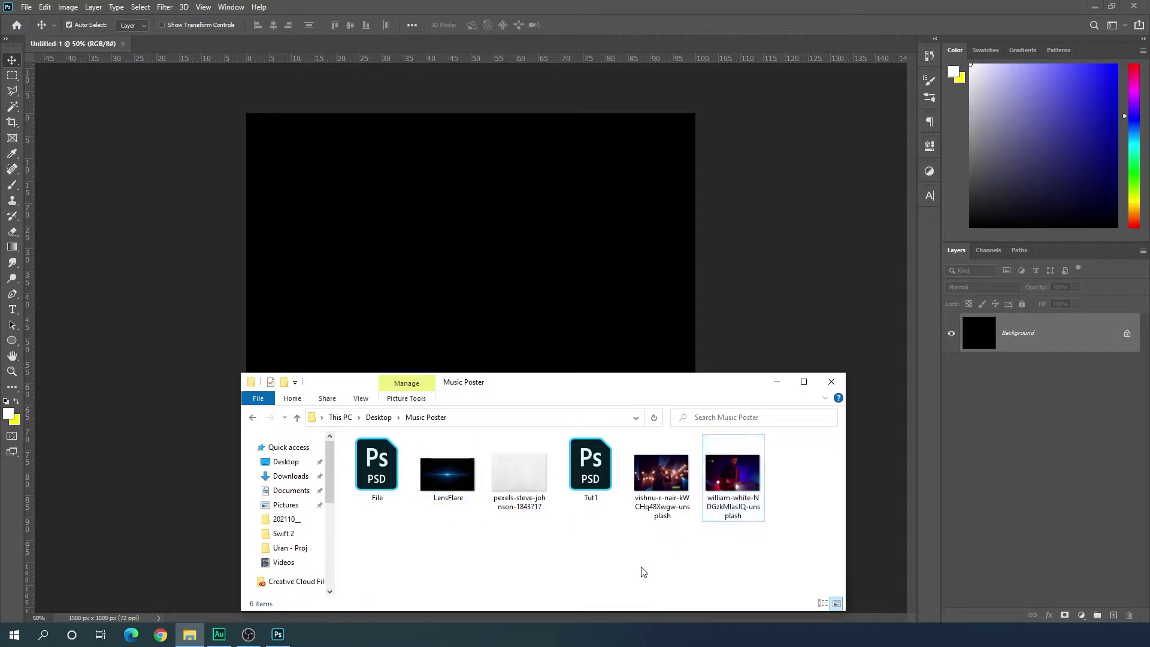
pyautogui.moveTo(734, 520); pyautogui.dragTo(513, 302)
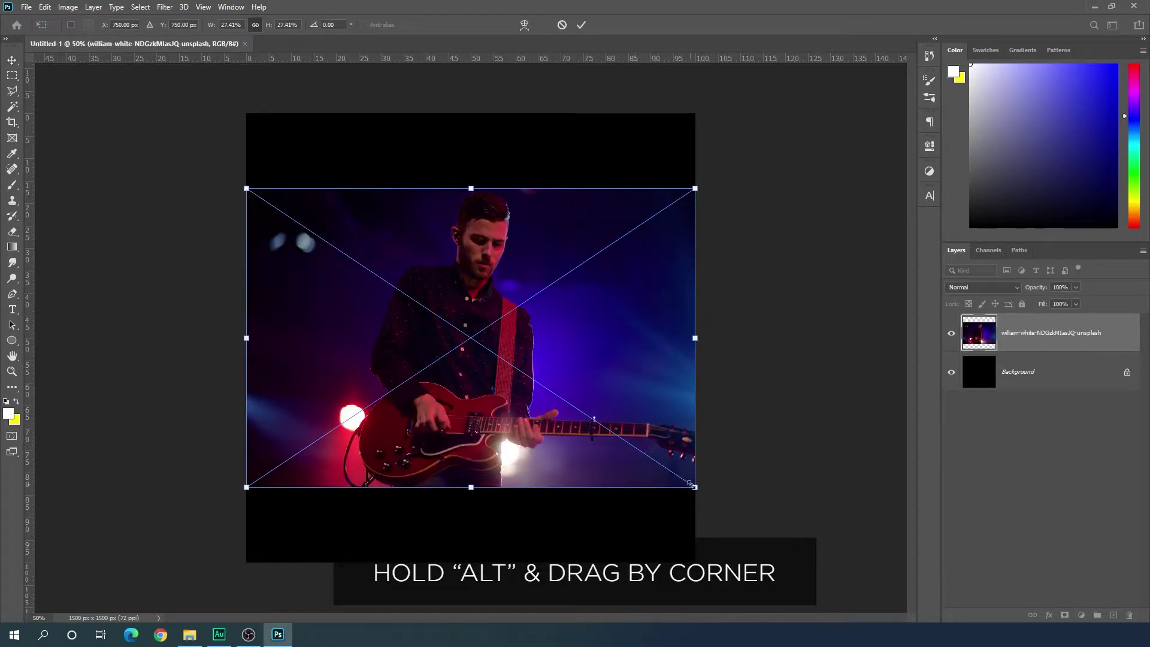
# - Enlarge the guitarist photo to fill the square canvas and shift it right
pyautogui.moveTo(695, 487); pyautogui.dragTo(798, 592)
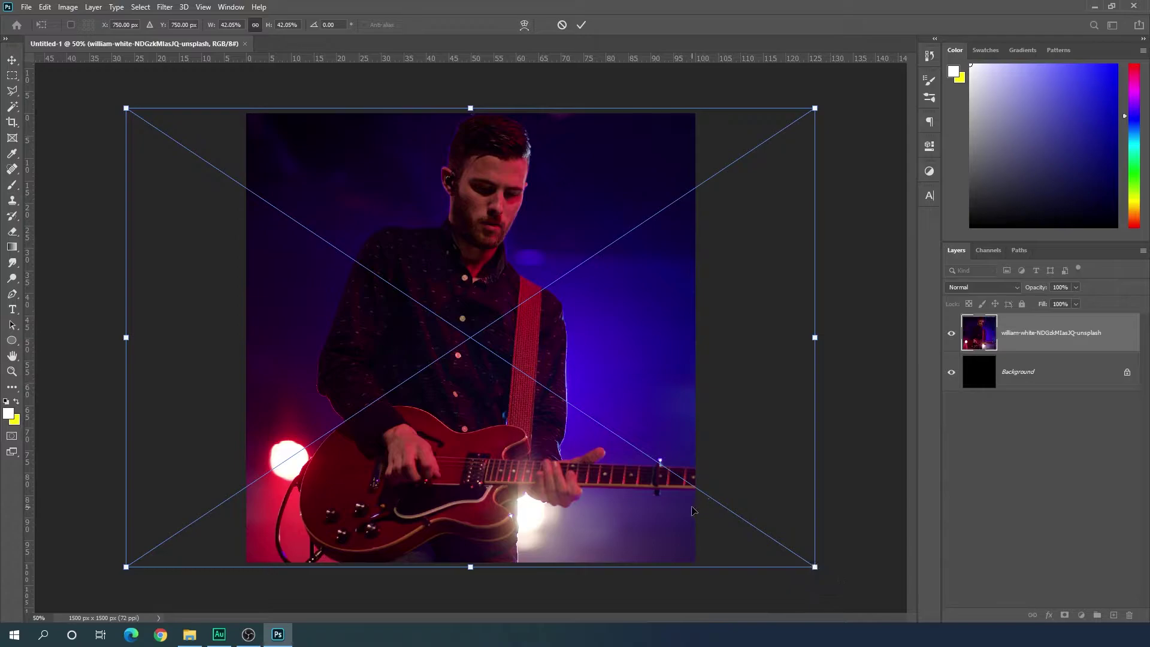
pyautogui.moveTo(633, 397); pyautogui.dragTo(744, 398)
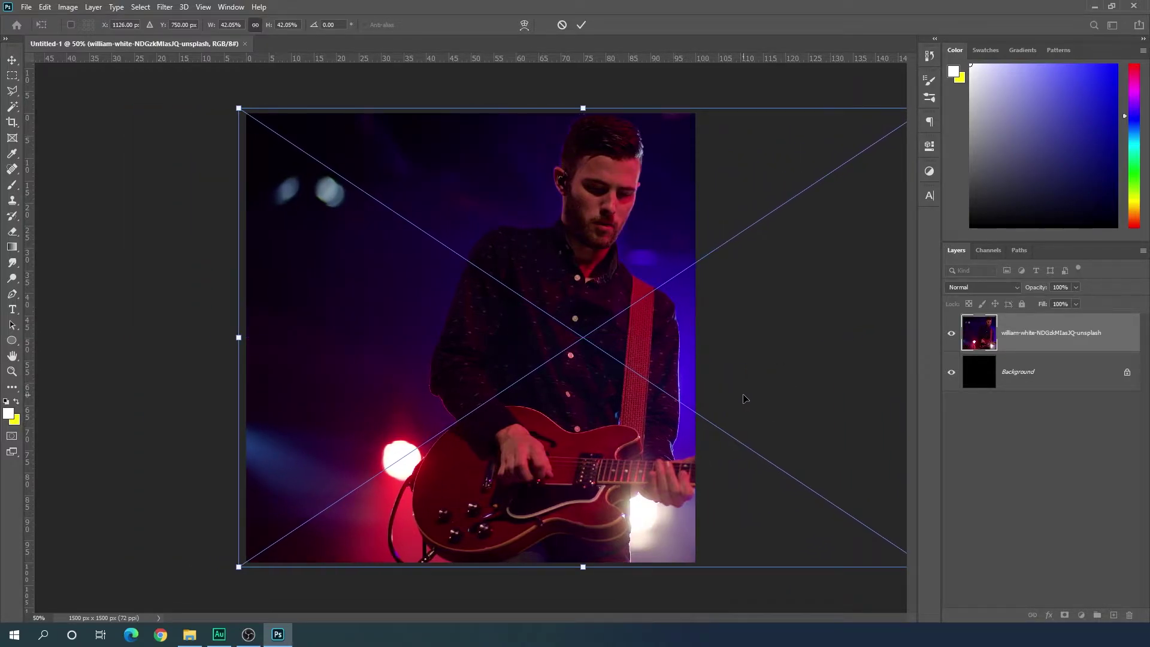
pyautogui.press('Return')
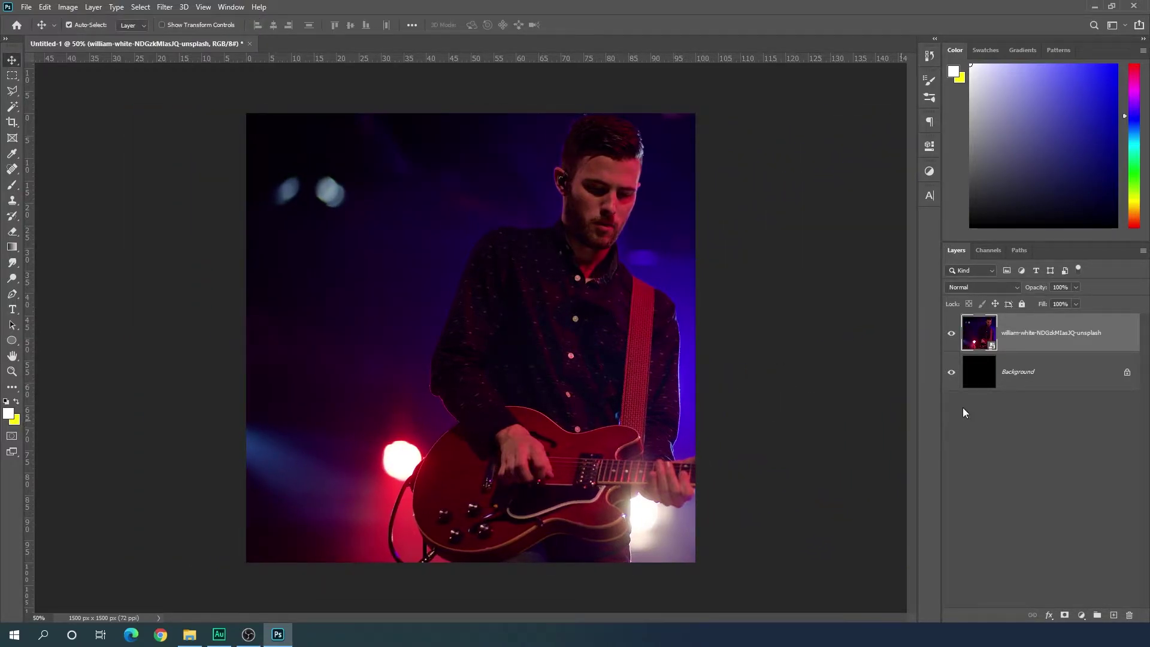
# - Rename the photo layer to 'Image'
pyautogui.doubleClick(1041, 333)
pyautogui.press('BackSpace')
pyautogui.write('Image')
pyautogui.press('Return')
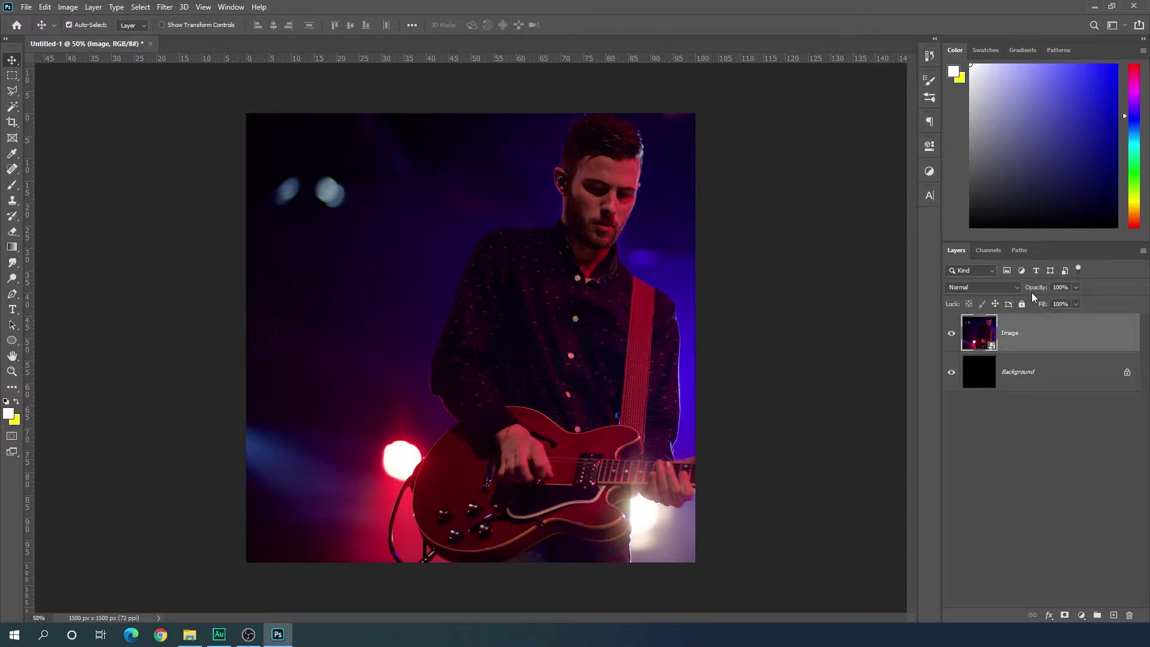
pyautogui.click(1073, 289)
# - Lower the Image layer to 25% opacity and add a default Black & White adjustment layer
pyautogui.moveTo(1039, 302); pyautogui.dragTo(1036, 304)
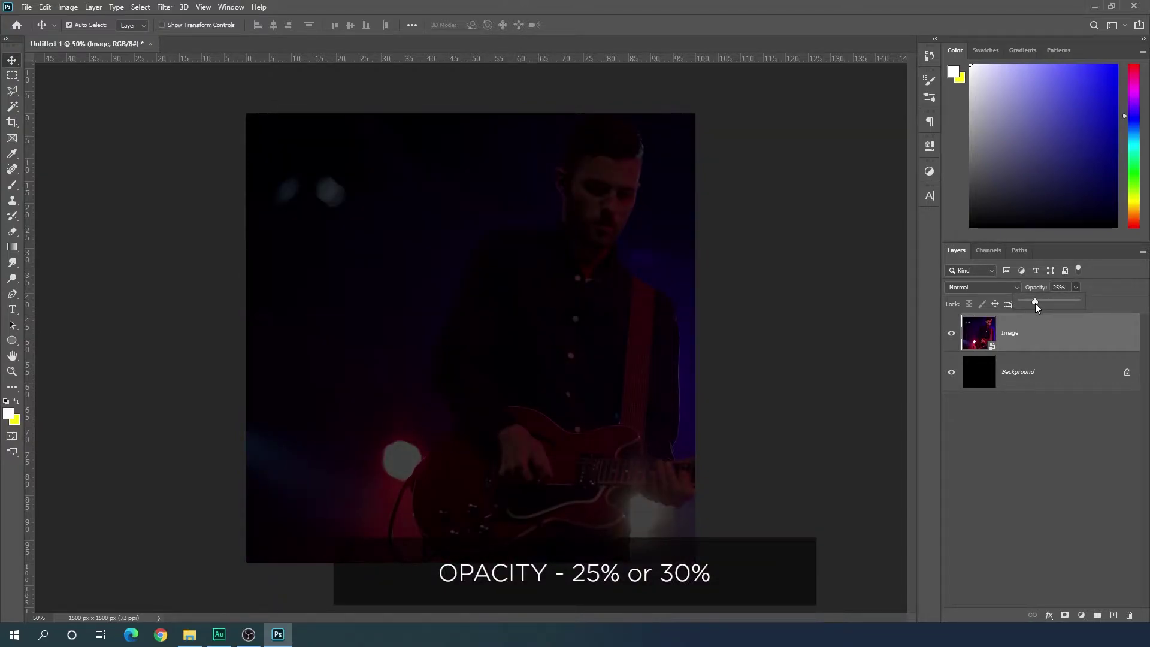
pyautogui.click(1035, 343)
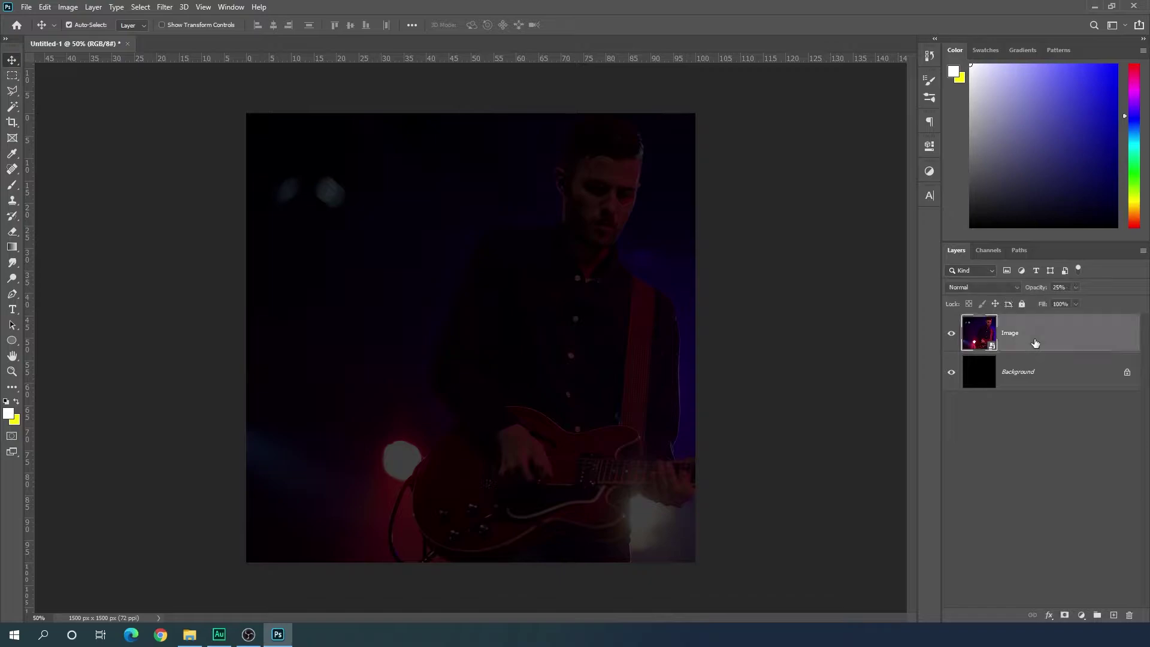
pyautogui.click(1082, 615)
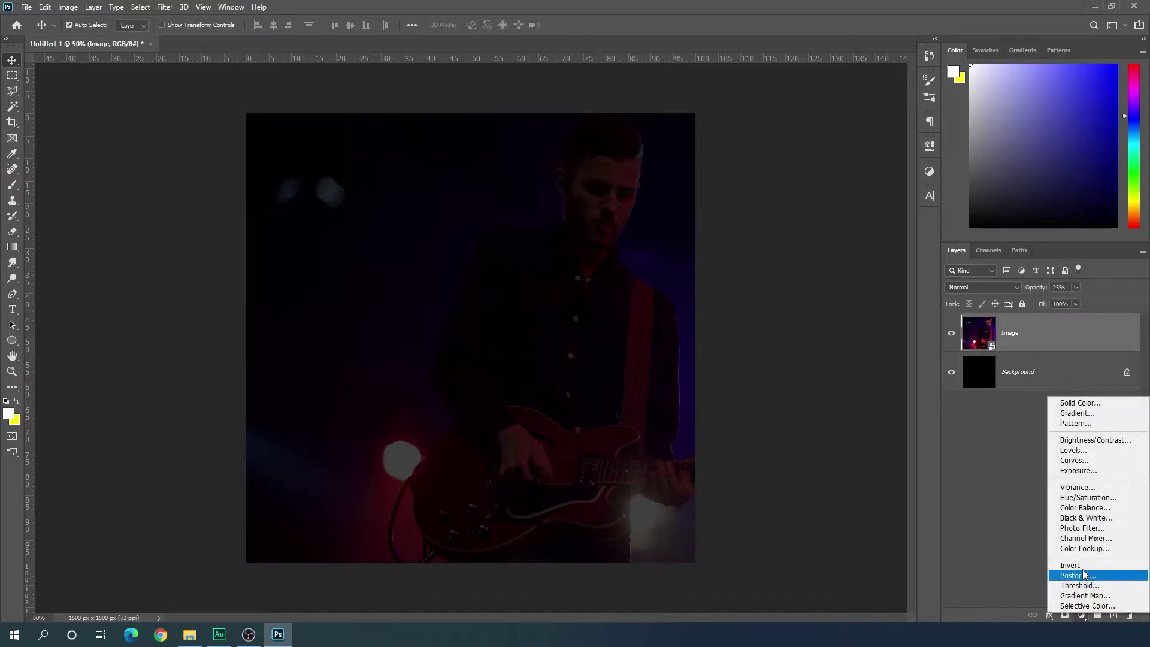
pyautogui.click(1094, 519)
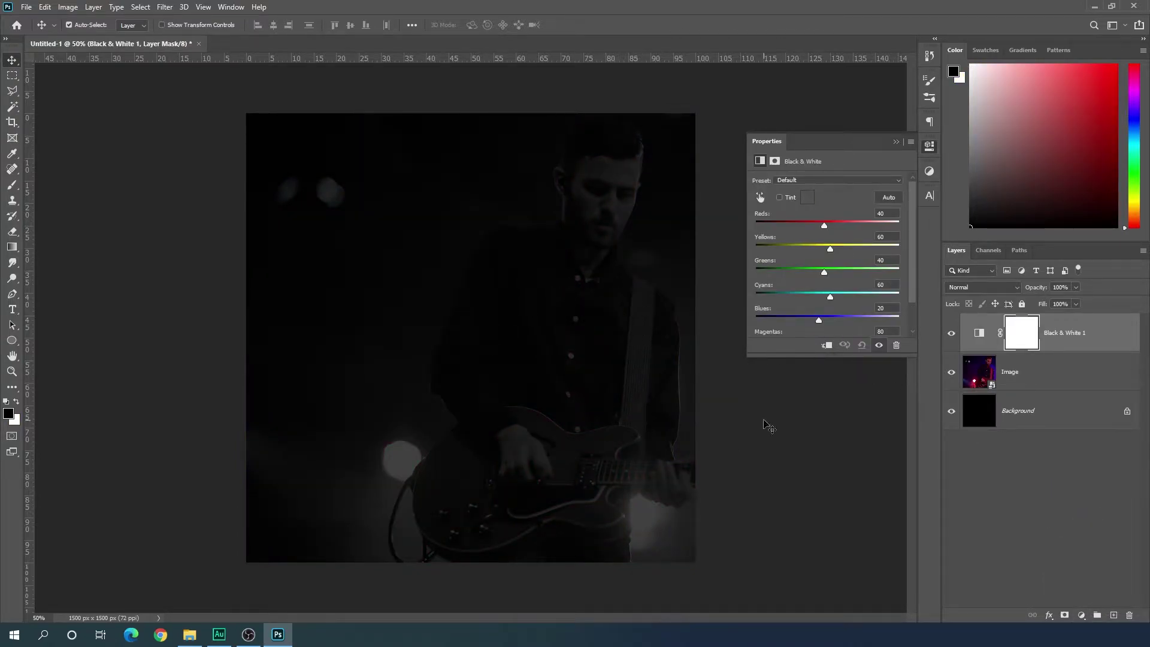
pyautogui.click(930, 147)
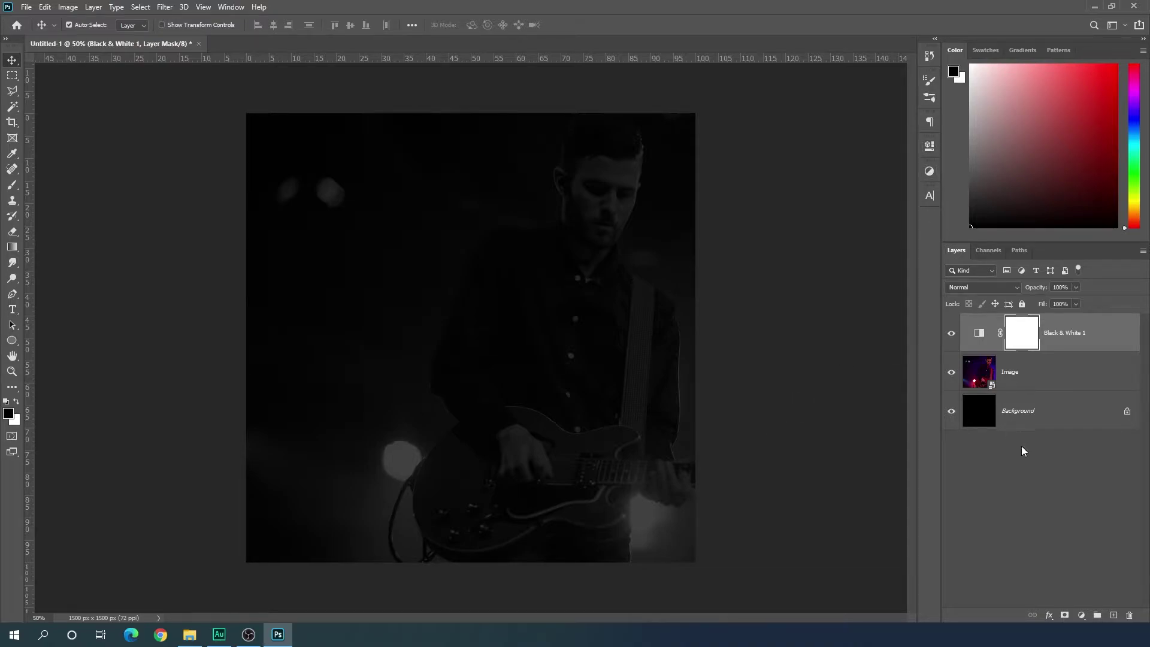
pyautogui.click(1028, 464)
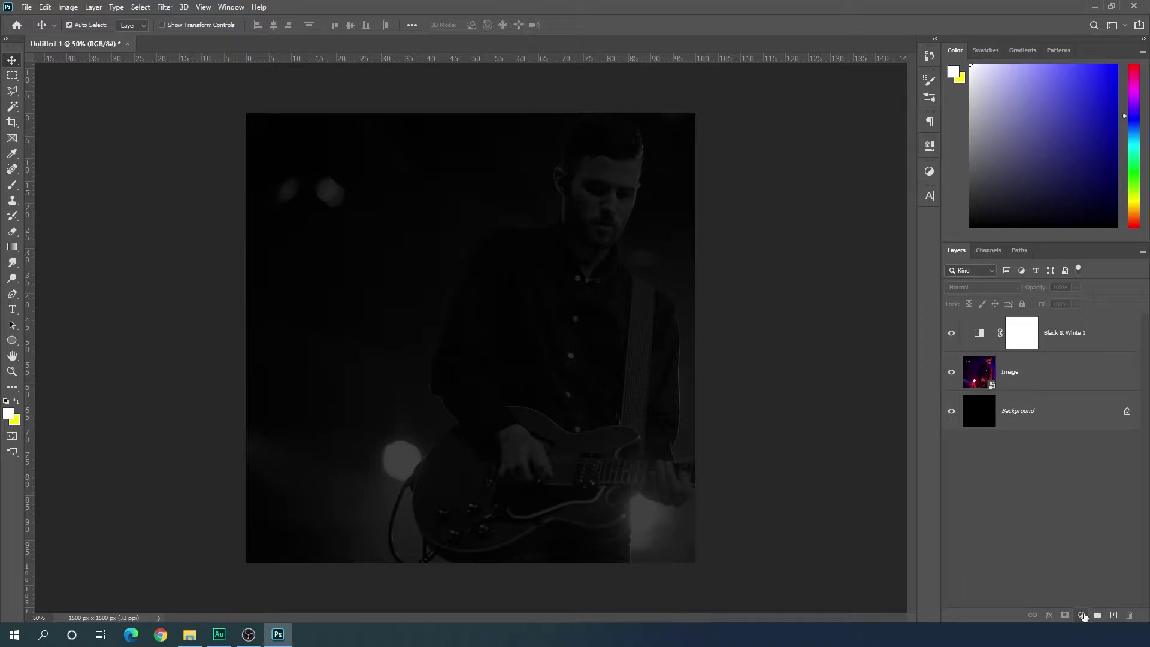
pyautogui.click(1082, 615)
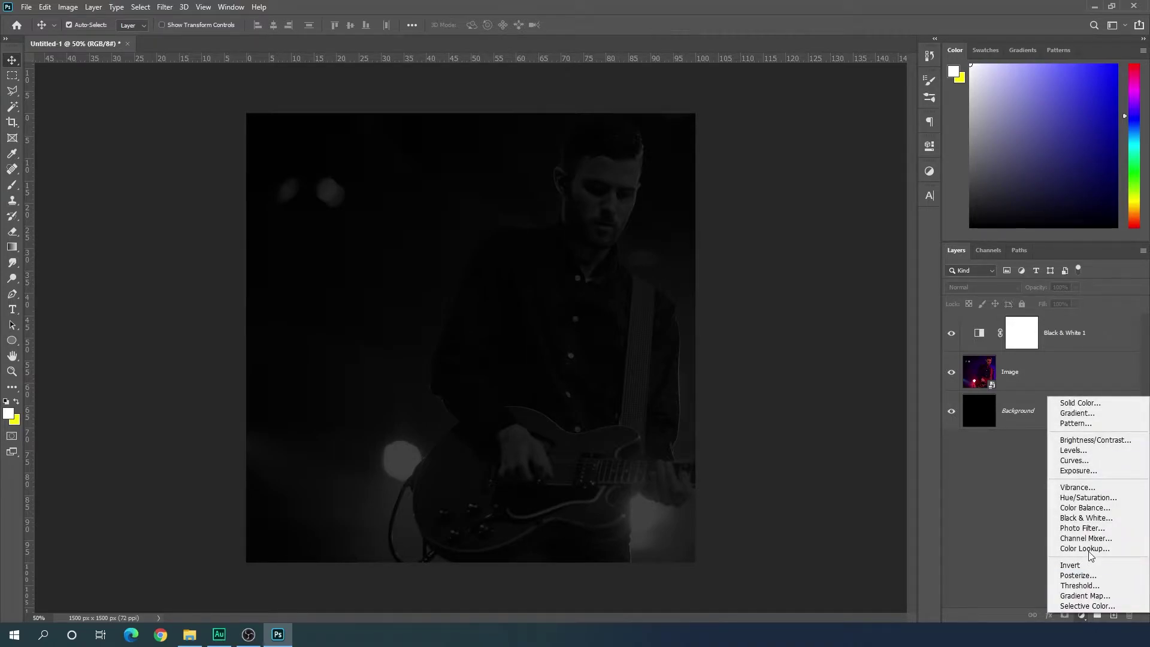
# - Add a Curves adjustment with the Blue channel midpoint raised slightly for a blue-purple tint
pyautogui.click(1080, 460)
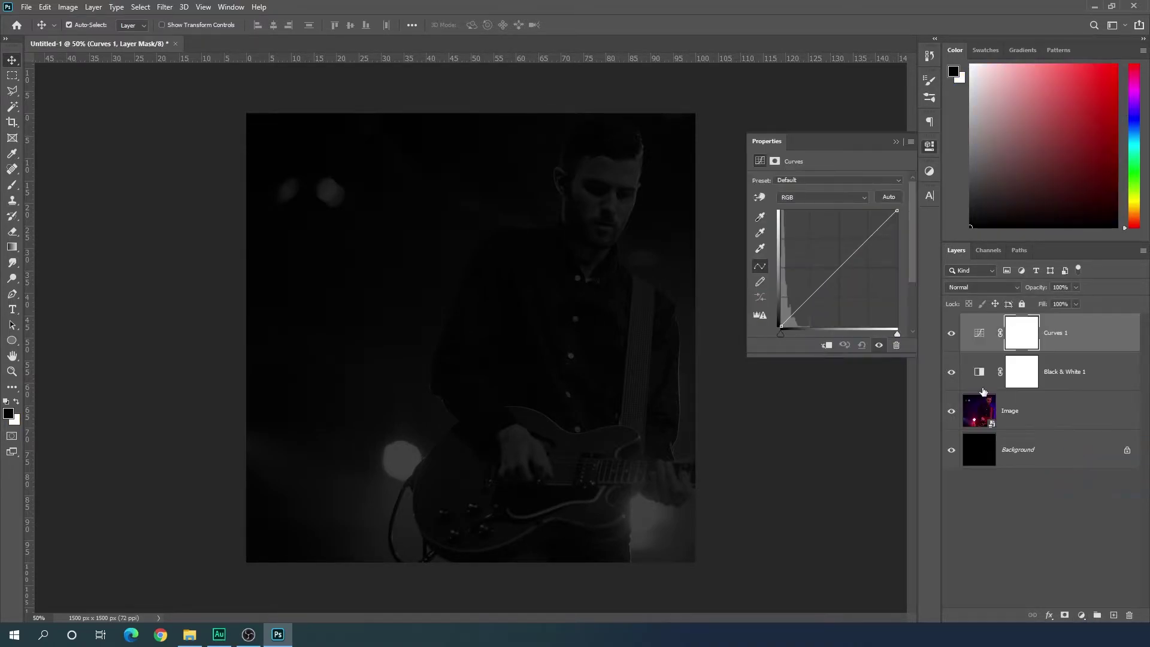
pyautogui.click(808, 199)
pyautogui.click(796, 233)
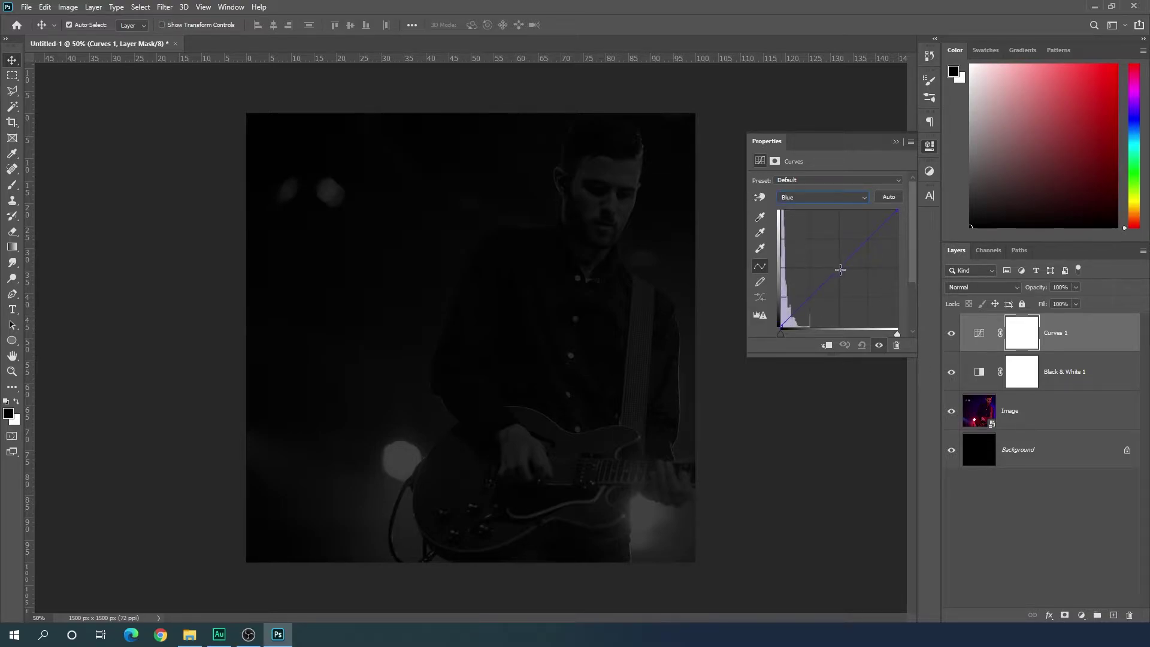
pyautogui.moveTo(837, 269); pyautogui.dragTo(832, 259)
pyautogui.click(928, 148)
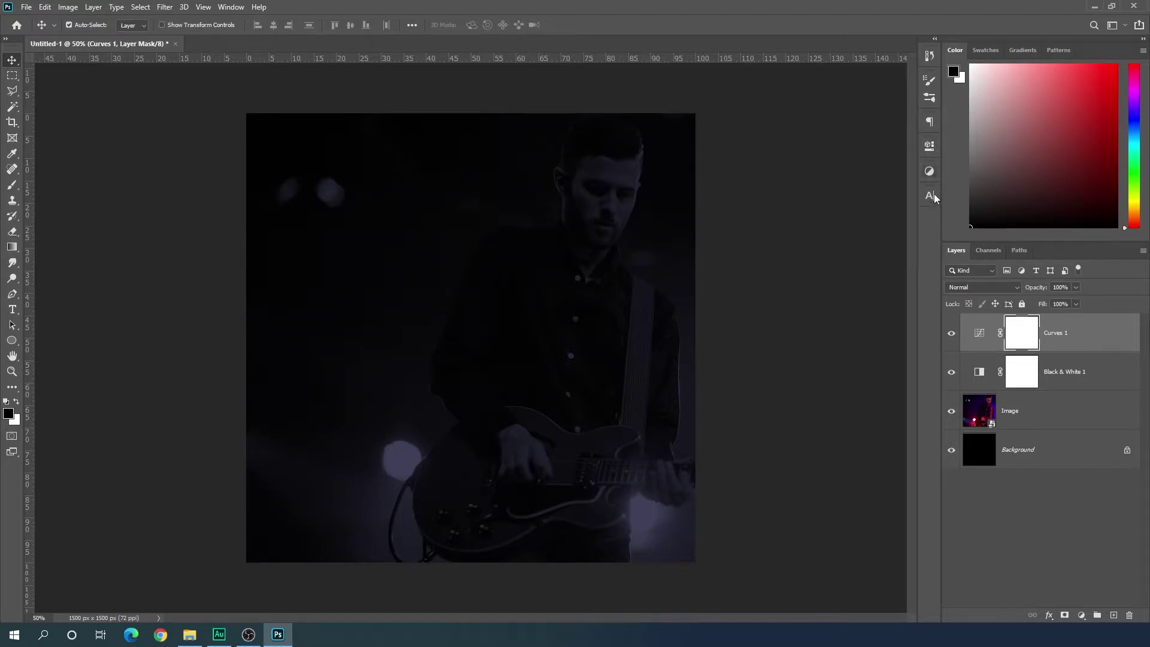
pyautogui.click(1011, 492)
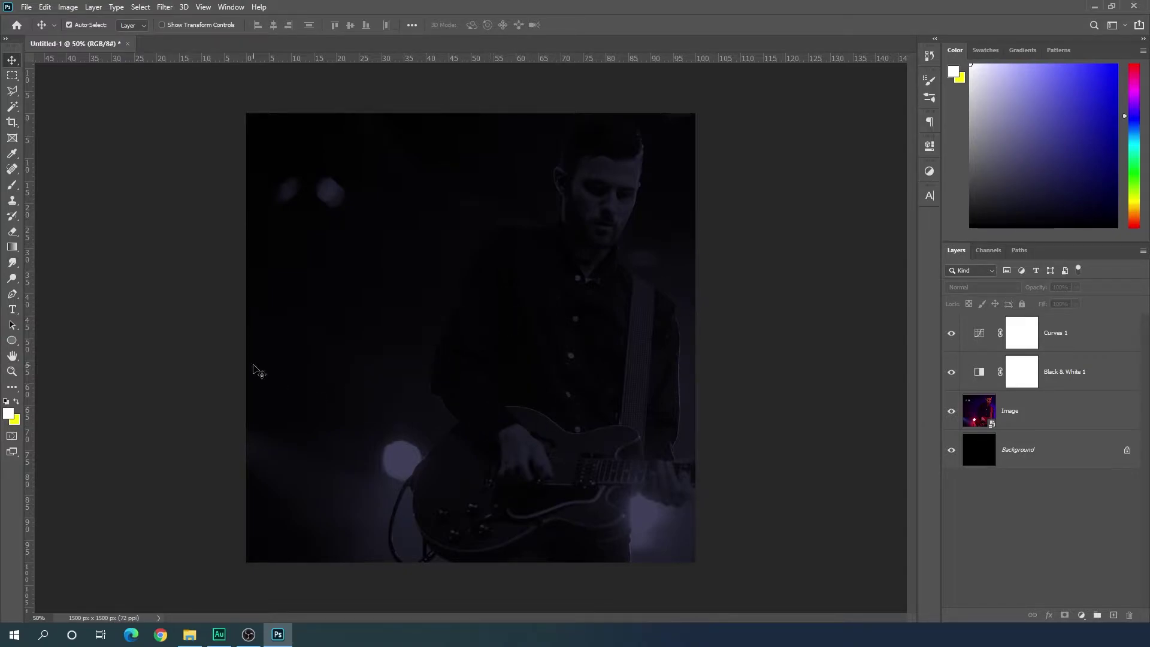
# - Start a centre-aligned 1200 pt Gobold Bold text layer on the canvas
pyautogui.click(13, 311)
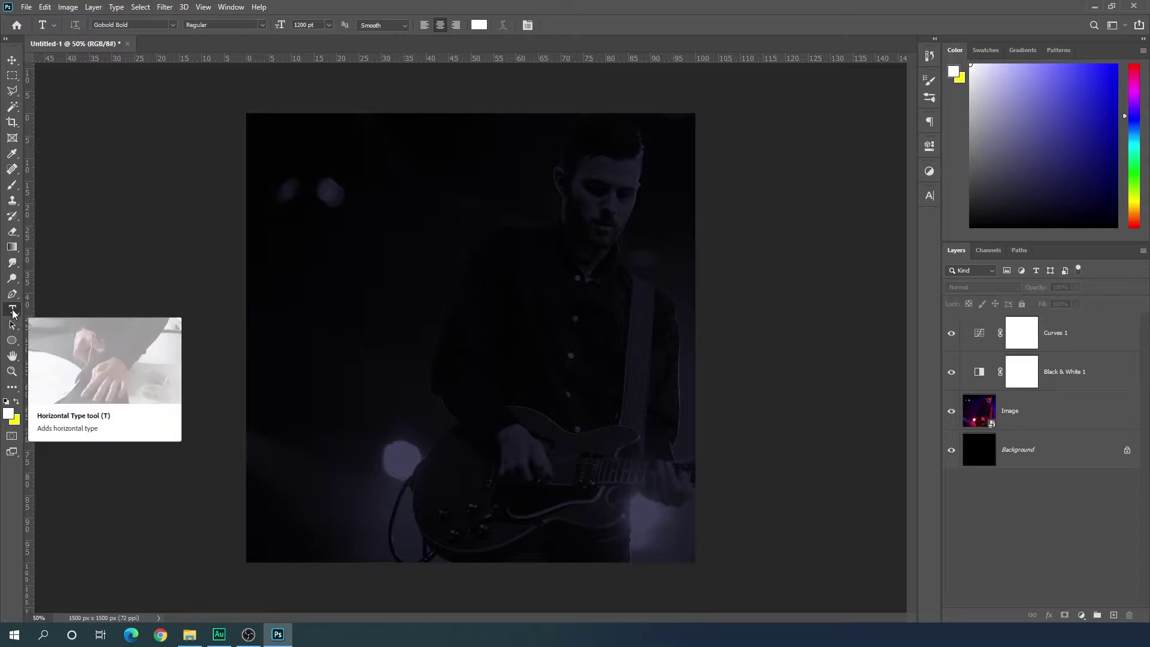
pyautogui.click(929, 196)
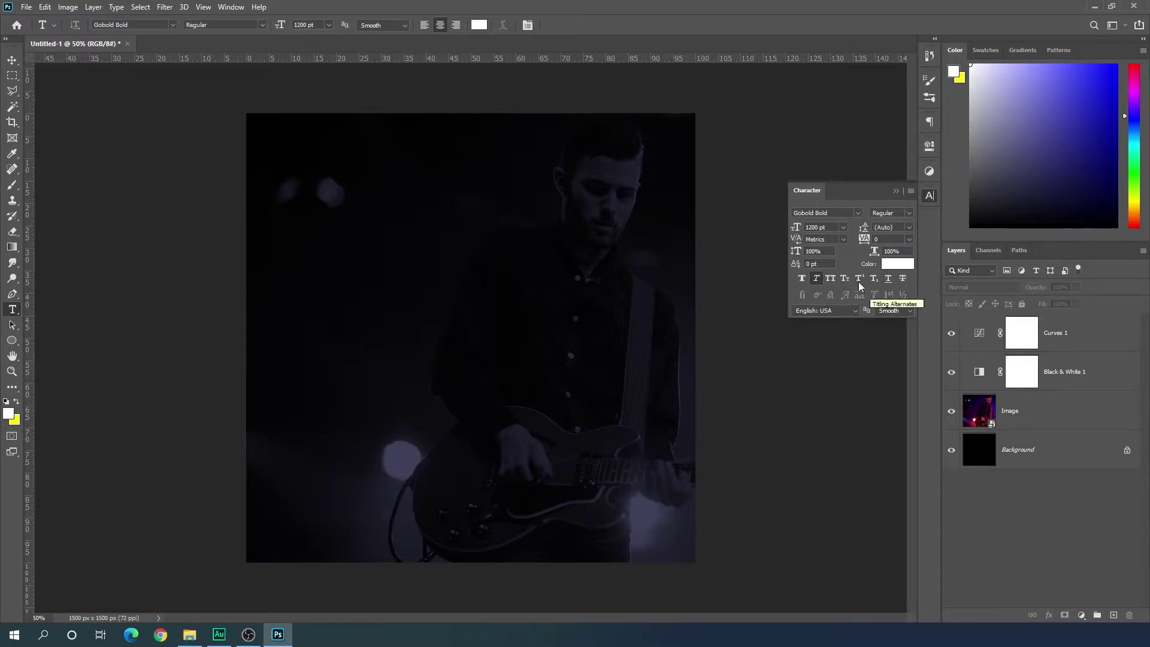
pyautogui.click(232, 6)
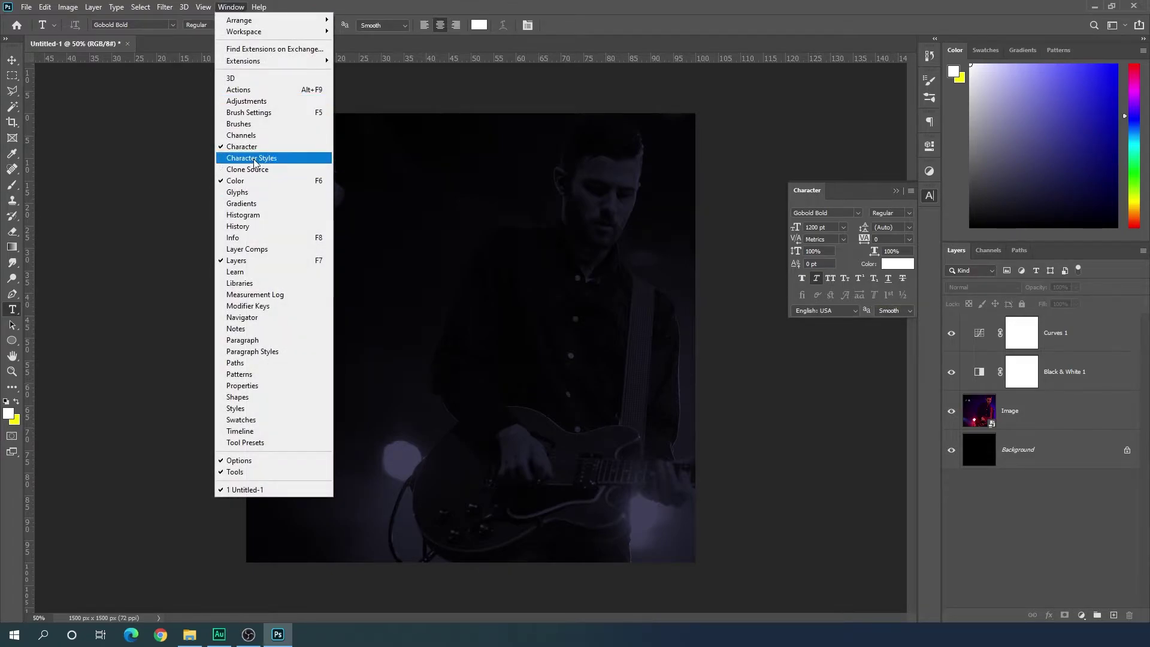
pyautogui.click(335, 7)
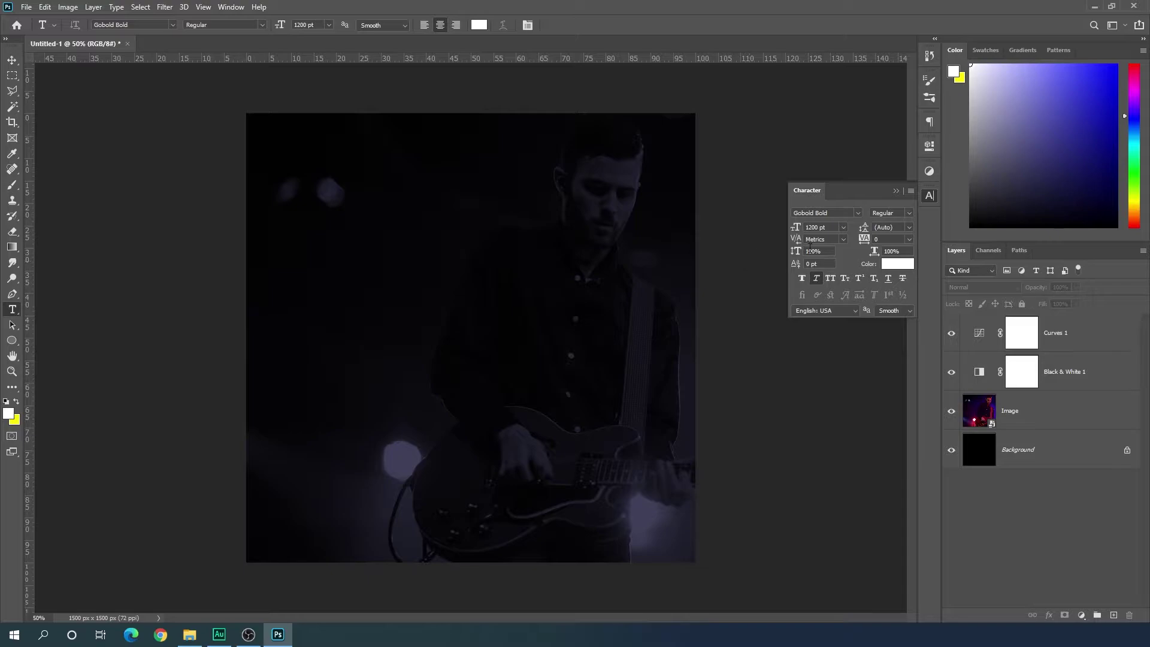
pyautogui.click(857, 212)
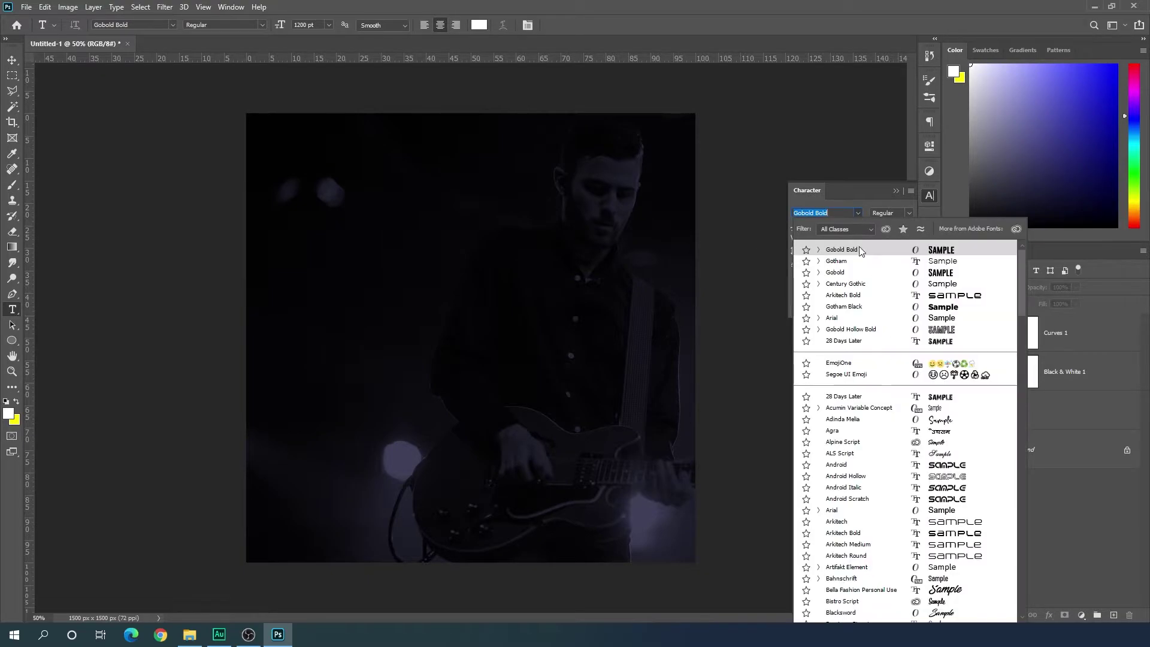
pyautogui.click(855, 250)
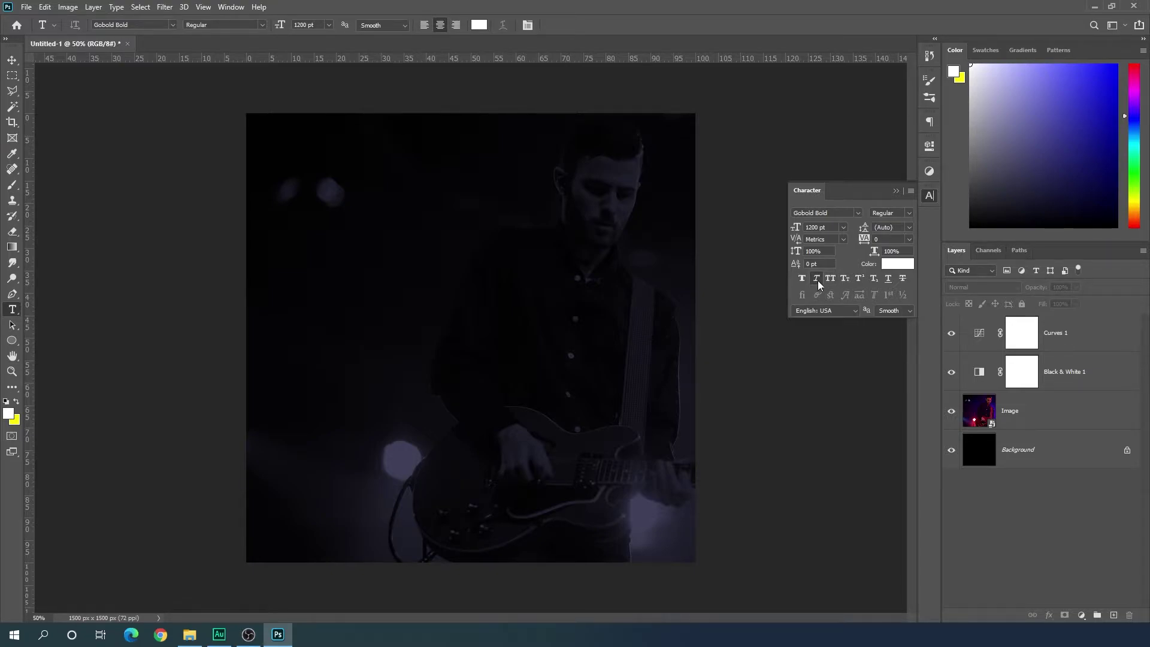
pyautogui.click(932, 123)
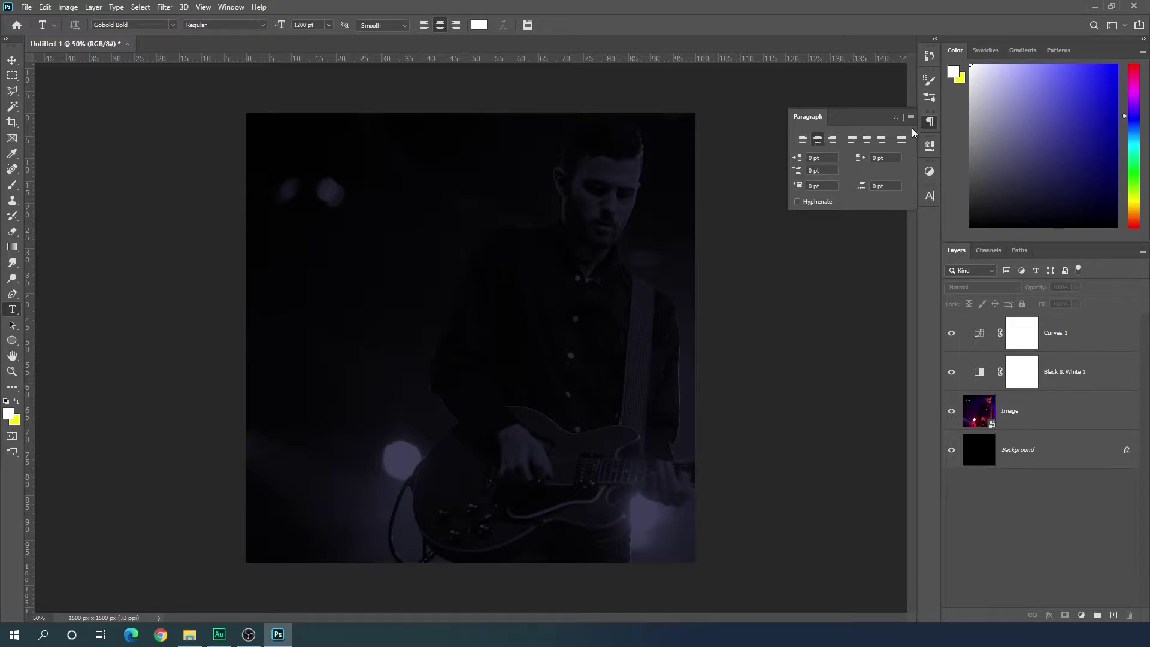
pyautogui.click(456, 319)
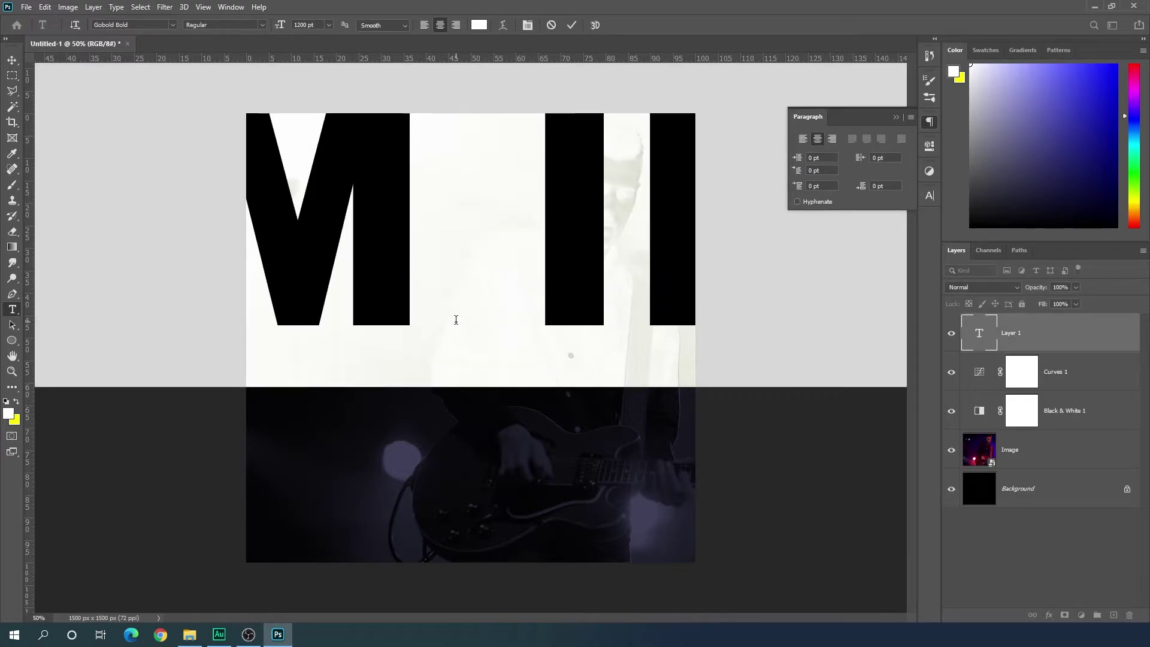
# - Type the title 'BAD BOYS' on two lines and set it to 500 pt
pyautogui.write('BAD')
pyautogui.press('Return')
pyautogui.write('BOYS')
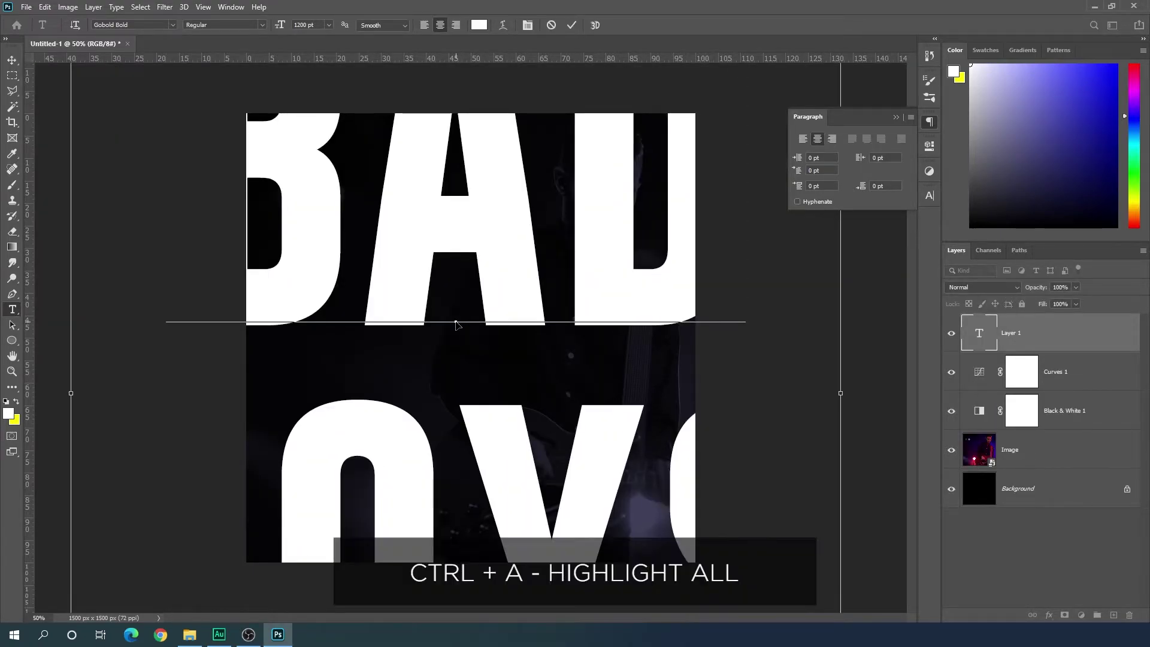
pyautogui.hotkey('ctrl', 'a')
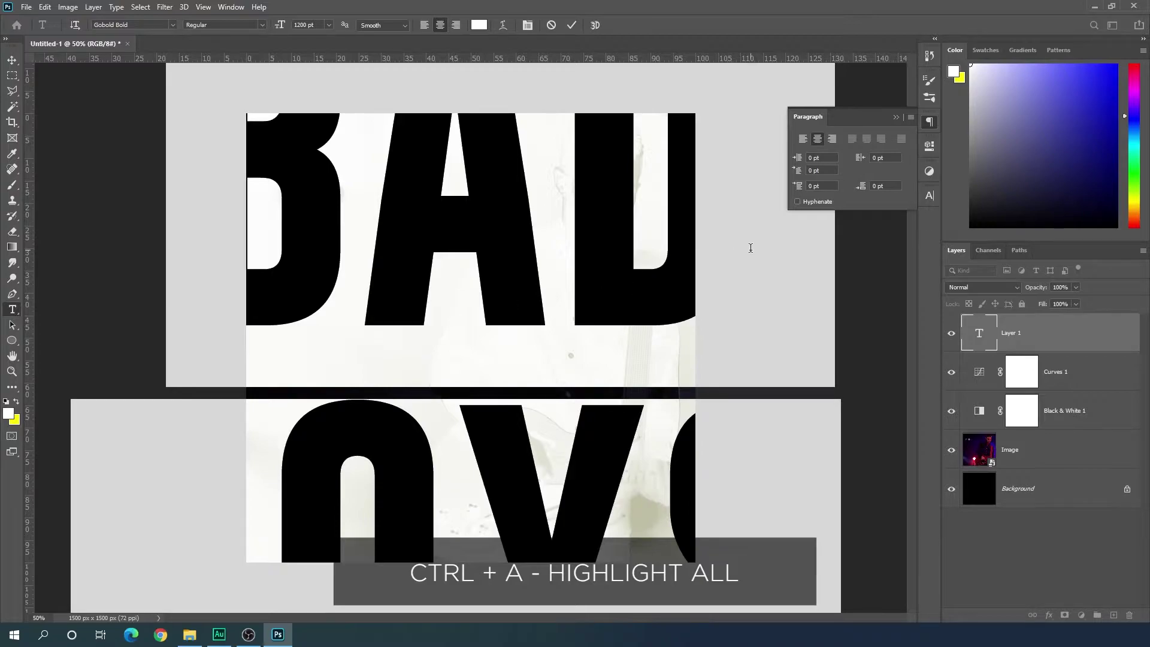
pyautogui.click(927, 199)
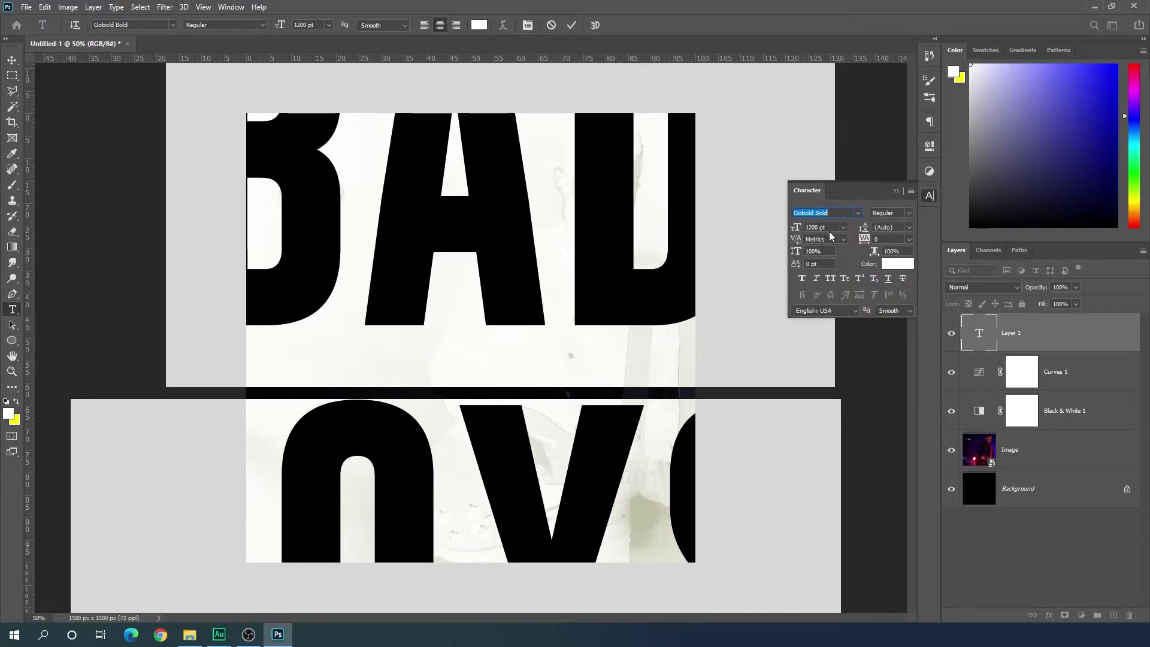
pyautogui.press('Tab')
pyautogui.write('5')
pyautogui.press('Return')
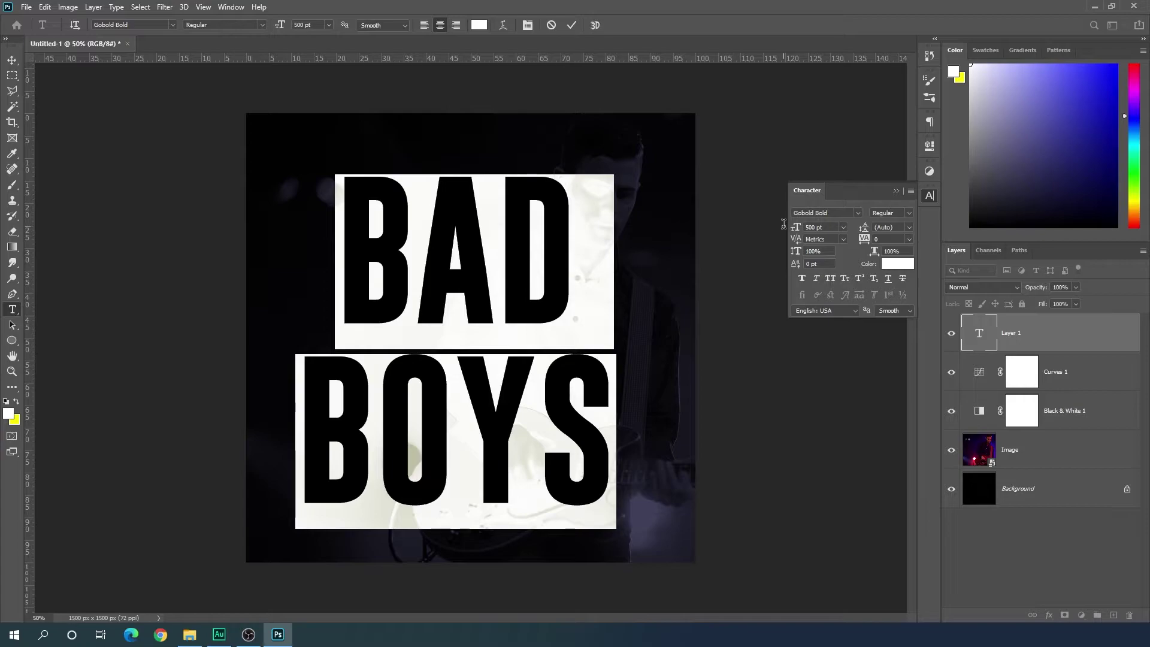
# - Reduce the BOYS line to 375 pt and finish editing the title
pyautogui.moveTo(615, 410); pyautogui.dragTo(299, 412)
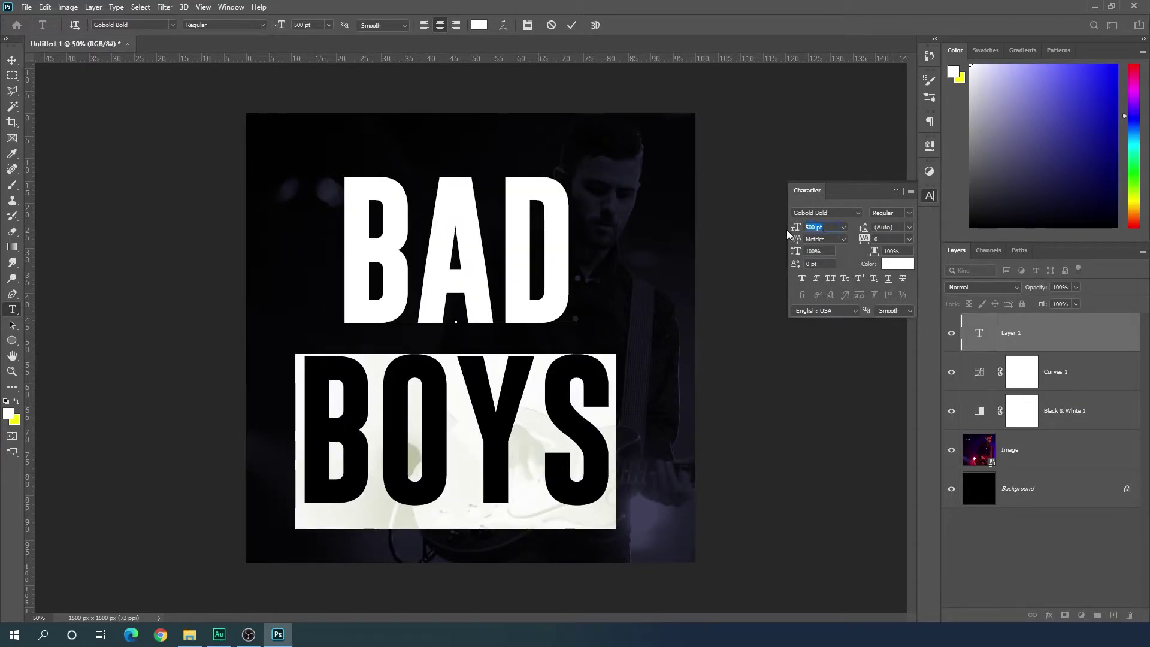
pyautogui.click(828, 232)
pyautogui.write('375')
pyautogui.press('Return')
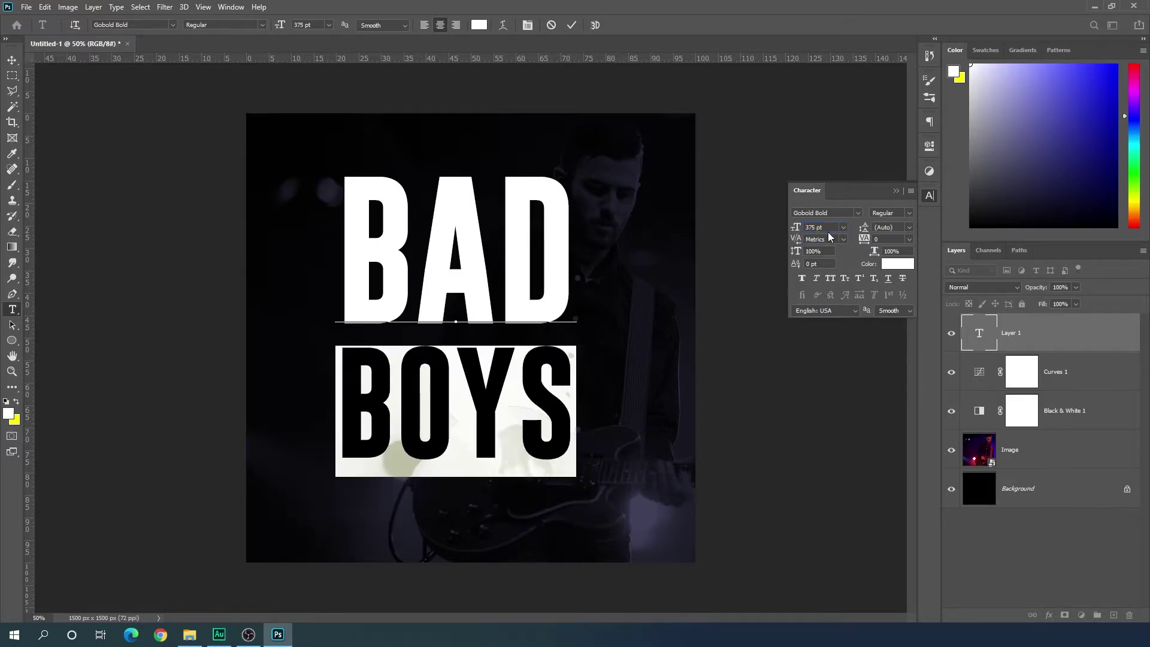
pyautogui.click(929, 196)
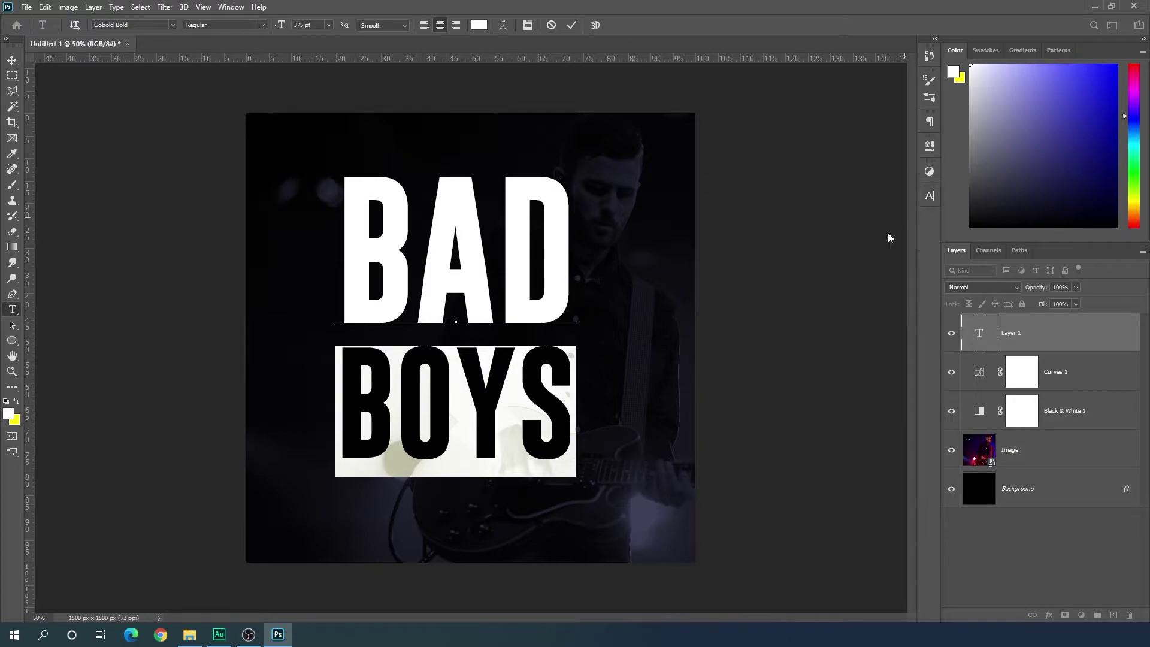
pyautogui.press('Escape')
# - Centre the title horizontally and vertically against the Background layer
pyautogui.press('v')
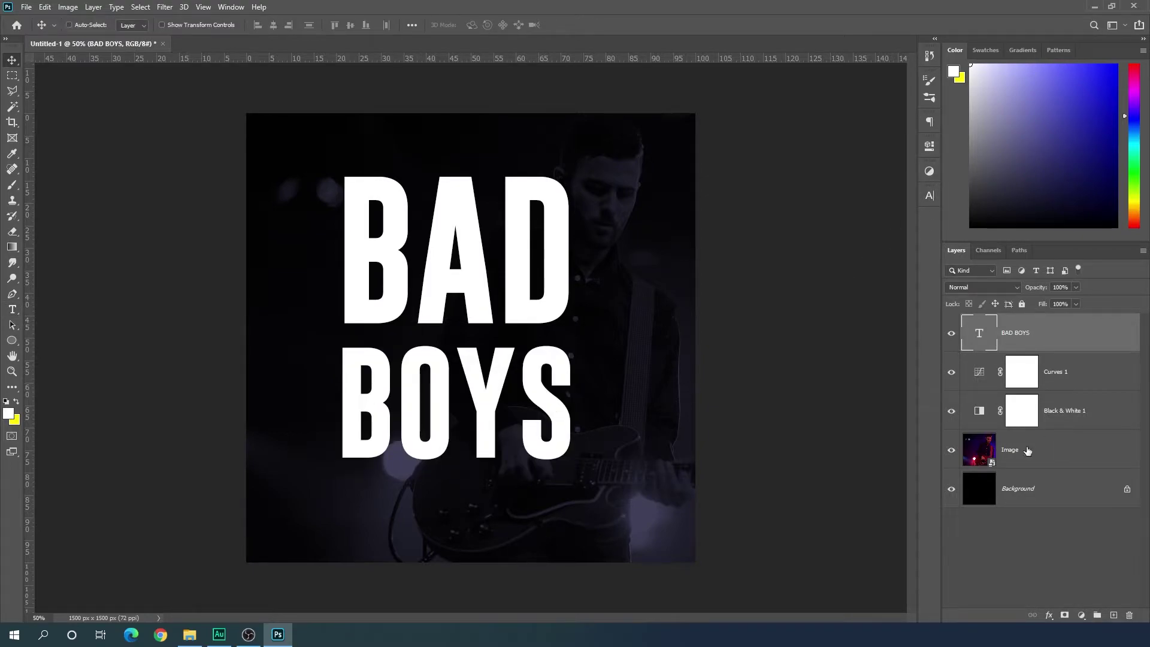
pyautogui.click(998, 501)
pyautogui.click(69, 25)
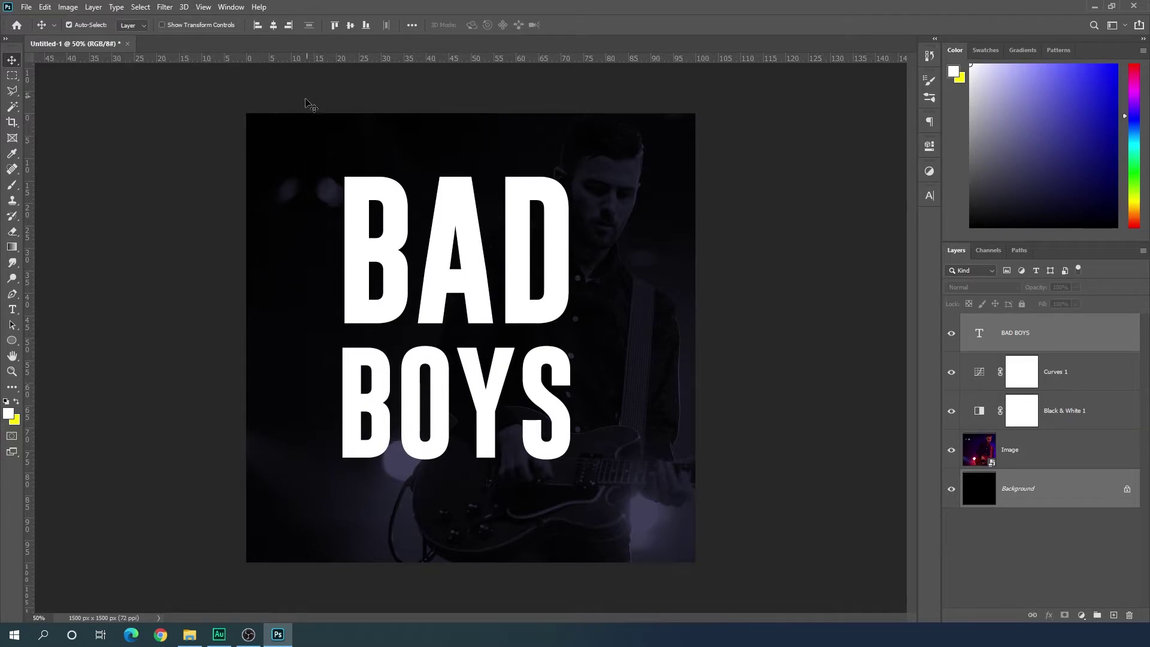
pyautogui.click(274, 26)
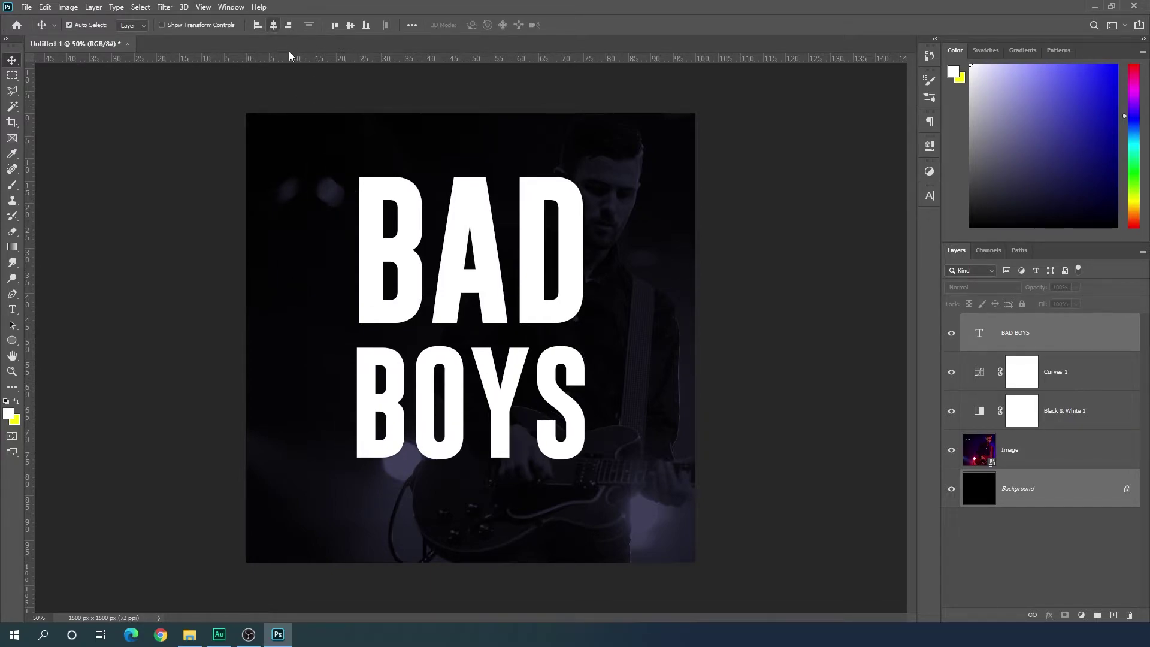
pyautogui.click(351, 26)
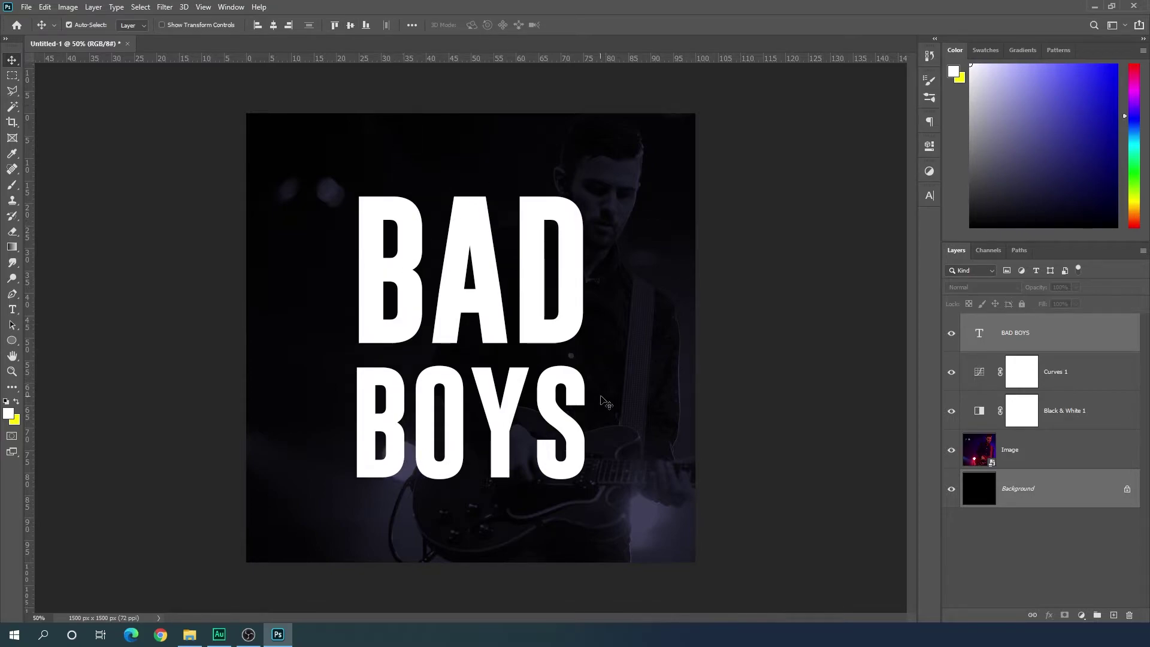
pyautogui.click(1057, 340)
# - Scale the BAD BOYS title down proportionally to about 88% with Free Transform
pyautogui.press('ctrl')
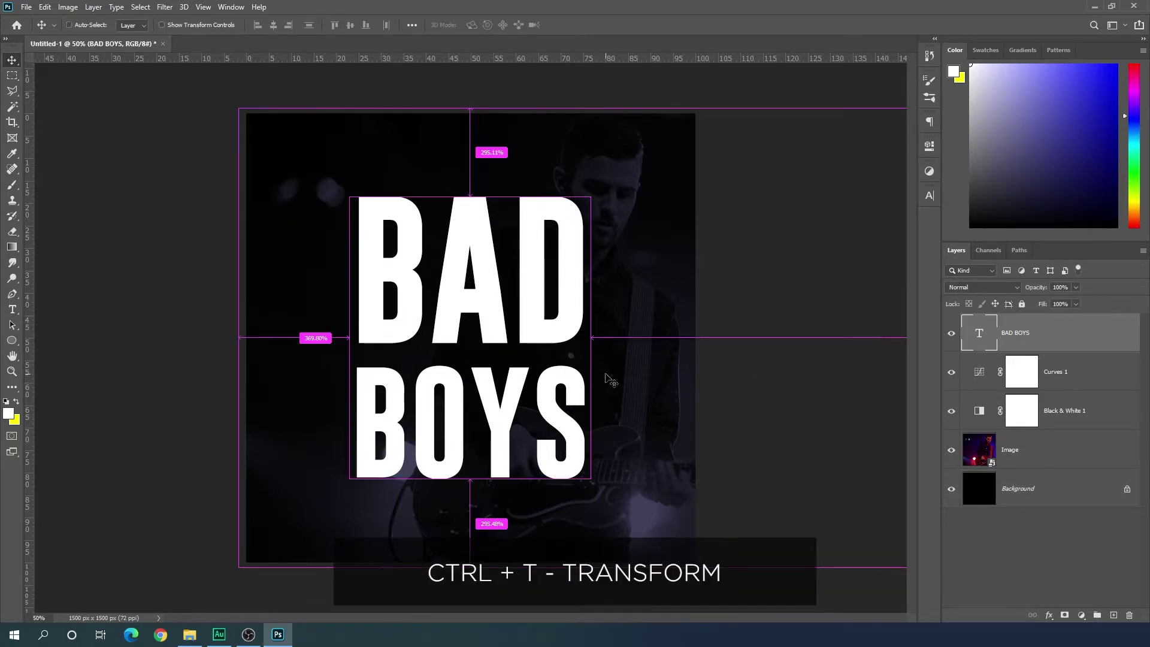
pyautogui.hotkey('ctrl', 't')
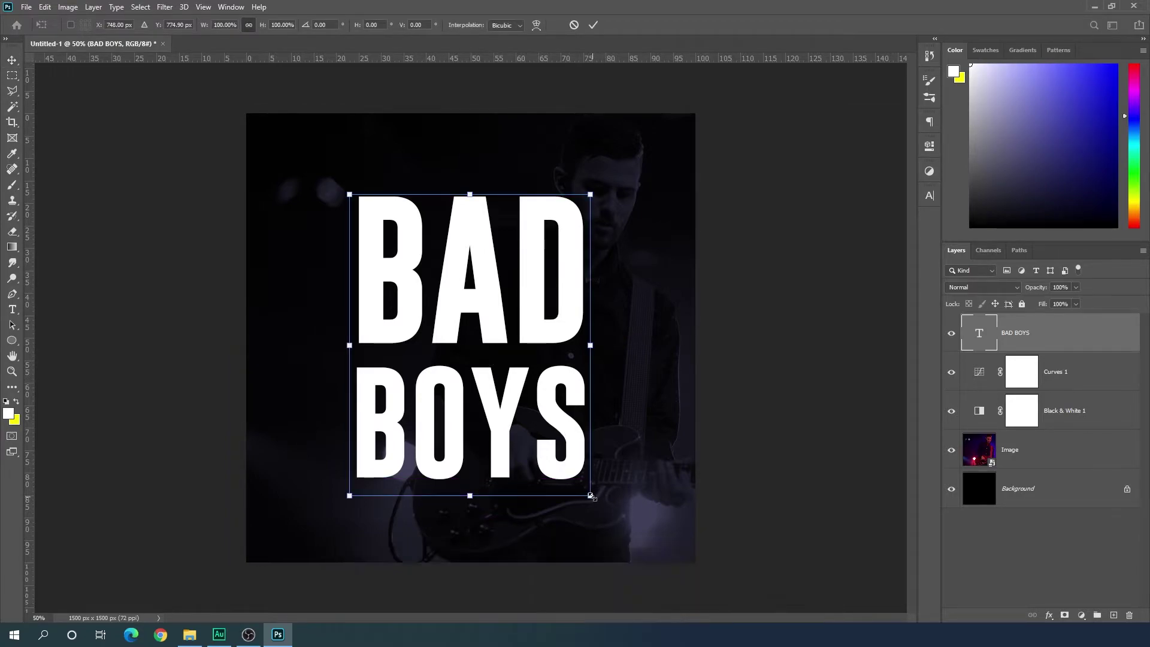
pyautogui.moveTo(589, 495); pyautogui.dragTo(566, 486)
pyautogui.moveTo(567, 486); pyautogui.dragTo(567, 486)
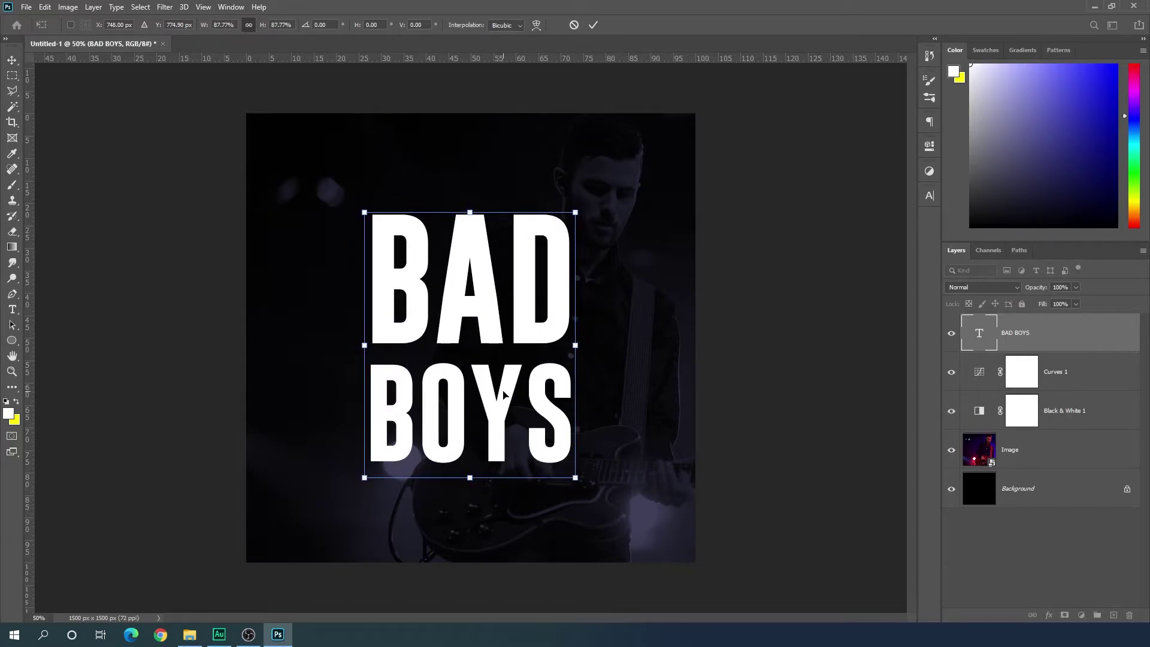
pyautogui.press('Return')
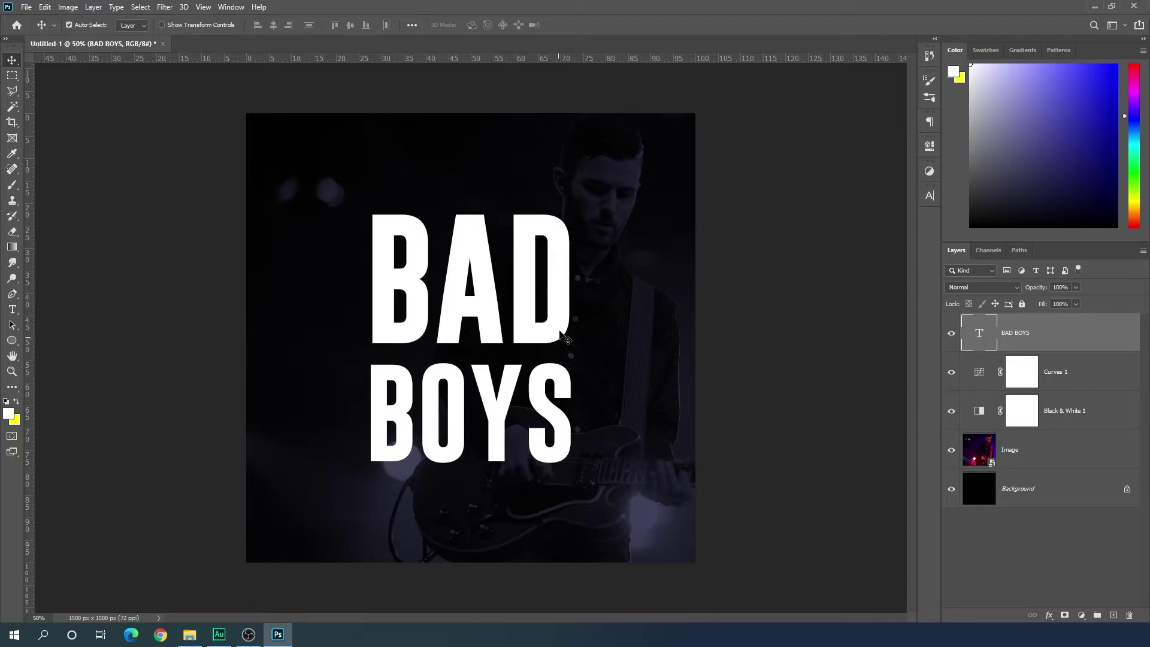
pyautogui.click(189, 634)
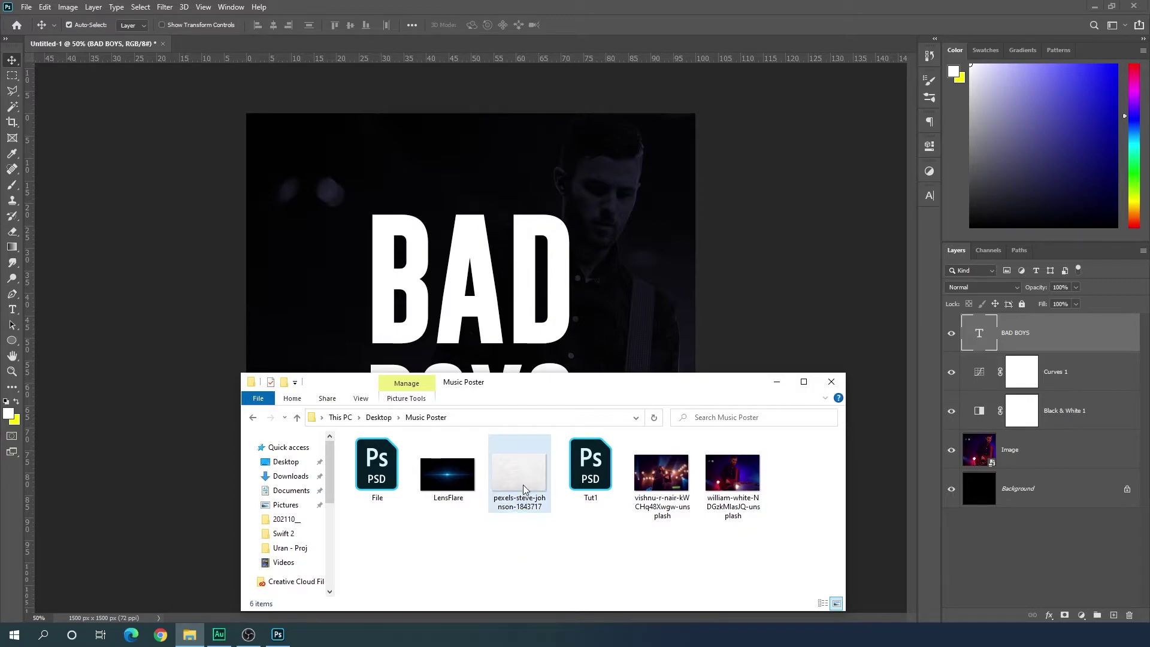
# - Place the pexels plaster texture image on the poster and rename its layer 'Texture'
pyautogui.moveTo(519, 480); pyautogui.dragTo(488, 322)
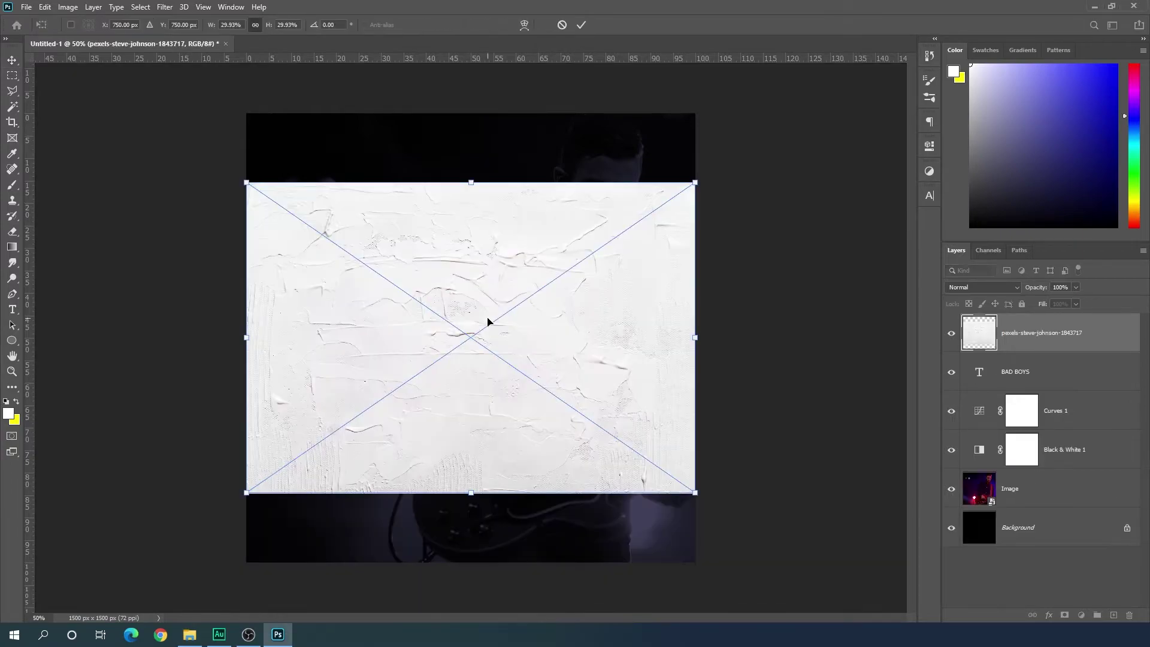
pyautogui.press('Return')
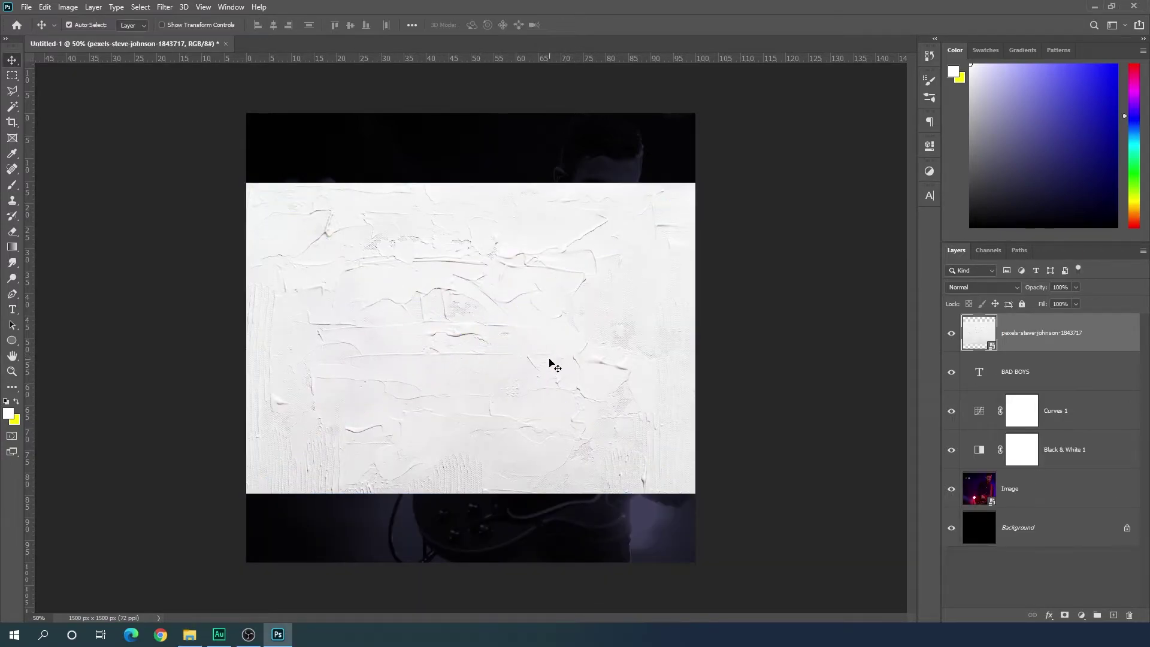
pyautogui.doubleClick(1028, 334)
pyautogui.press('BackSpace')
pyautogui.press('Return')
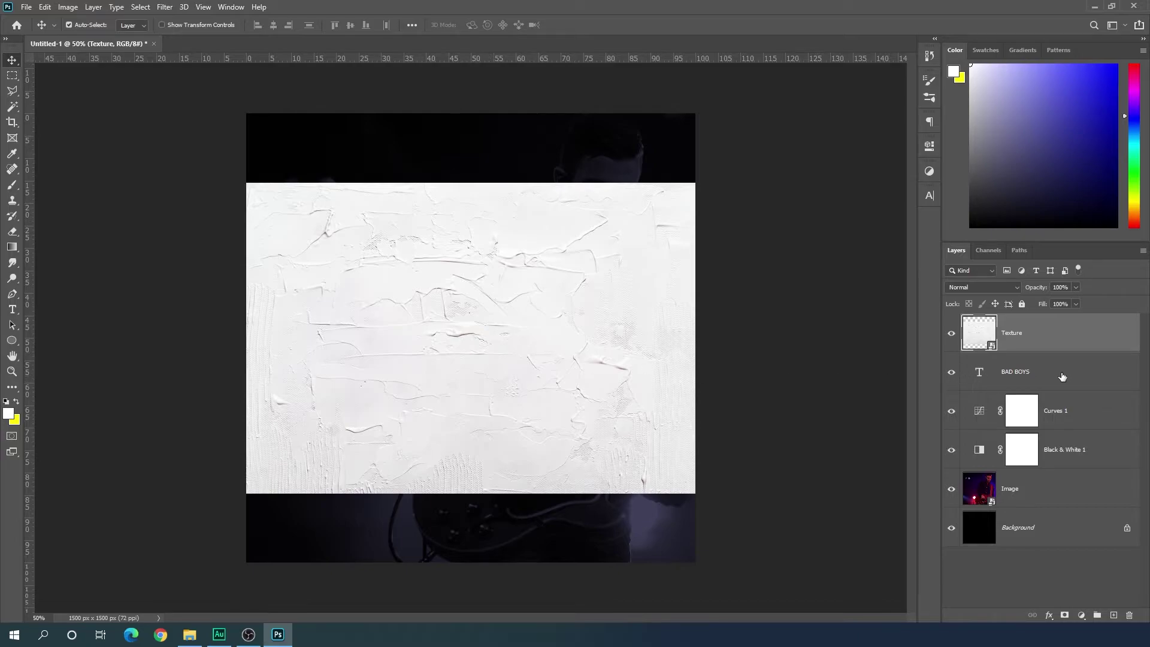
# - Clip the Texture layer to the BAD BOYS type layer, then select both layers
pyautogui.rightClick(1046, 343)
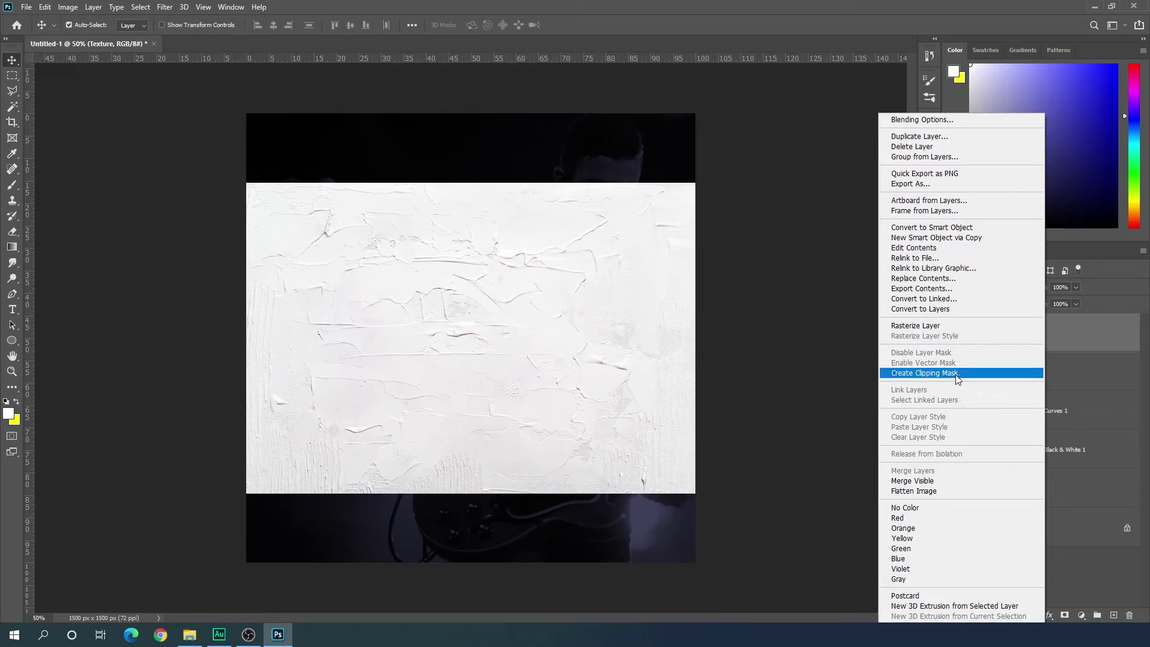
pyautogui.click(1120, 343)
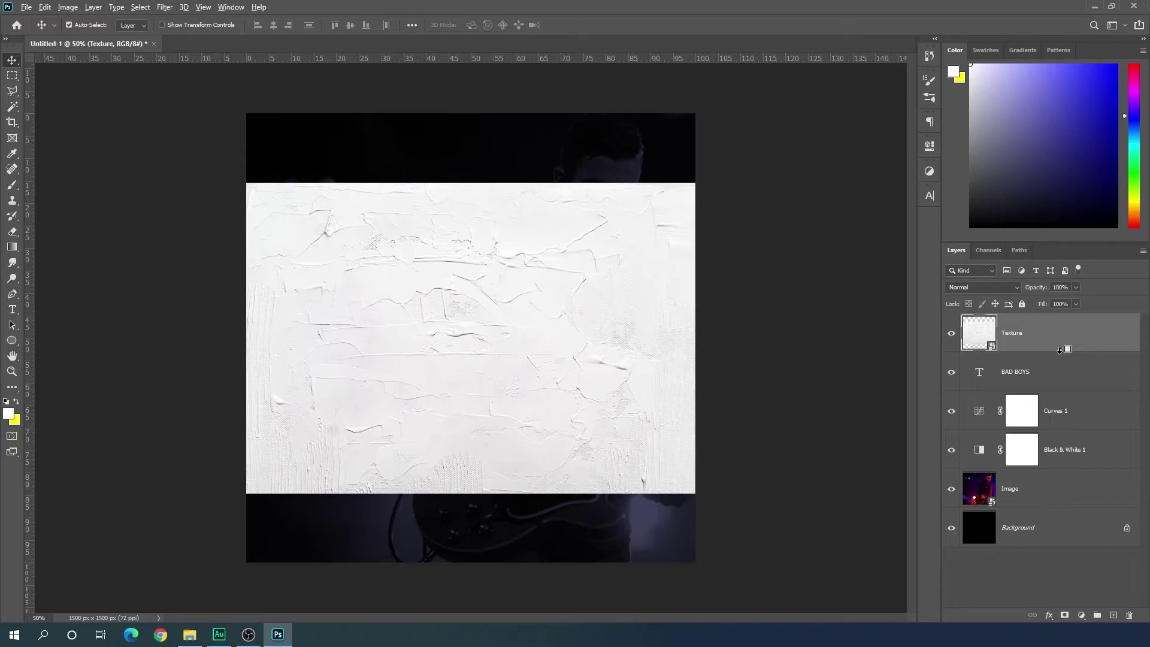
pyautogui.keyDown('alt'); pyautogui.click(1060, 349); pyautogui.keyUp('alt')
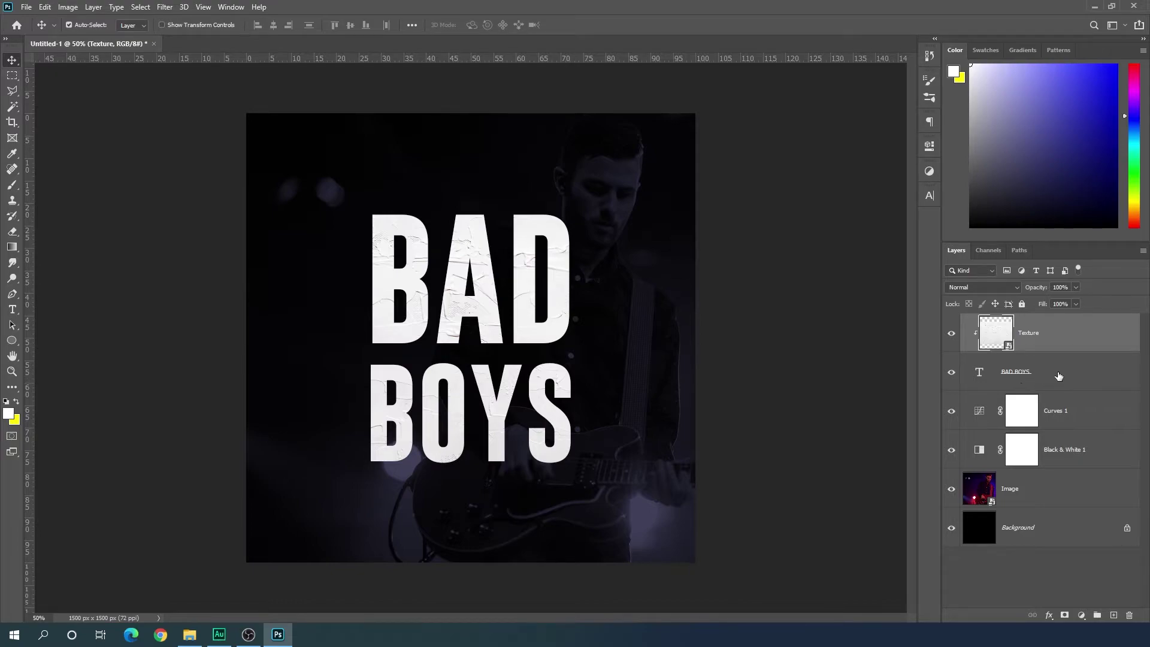
pyautogui.click(1054, 377)
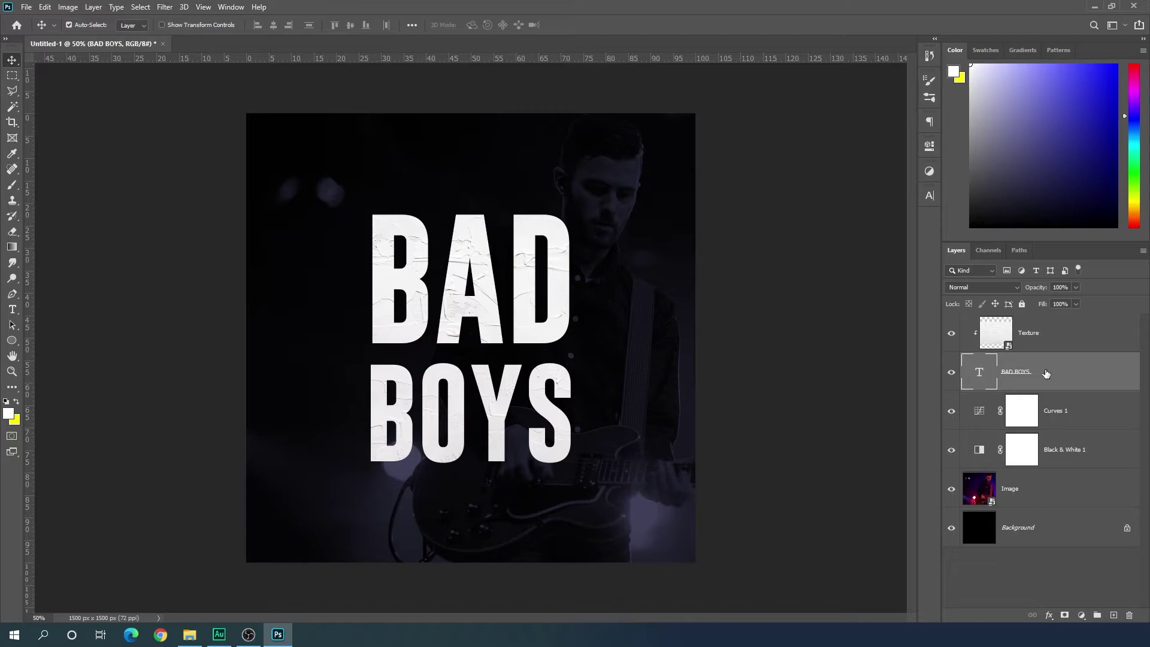
pyautogui.keyDown('shift'); pyautogui.click(1071, 343); pyautogui.keyUp('shift')
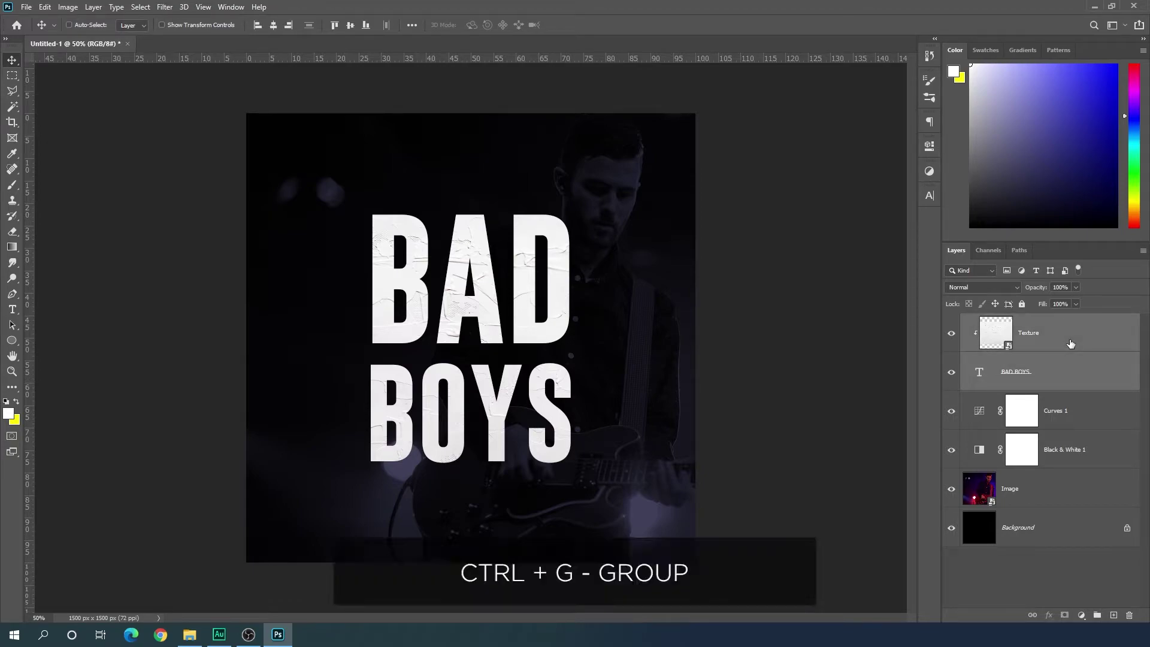
# - Group the title with its texture and mask Group 1 with a diagonal polygonal selection
pyautogui.hotkey('ctrl', 'g')
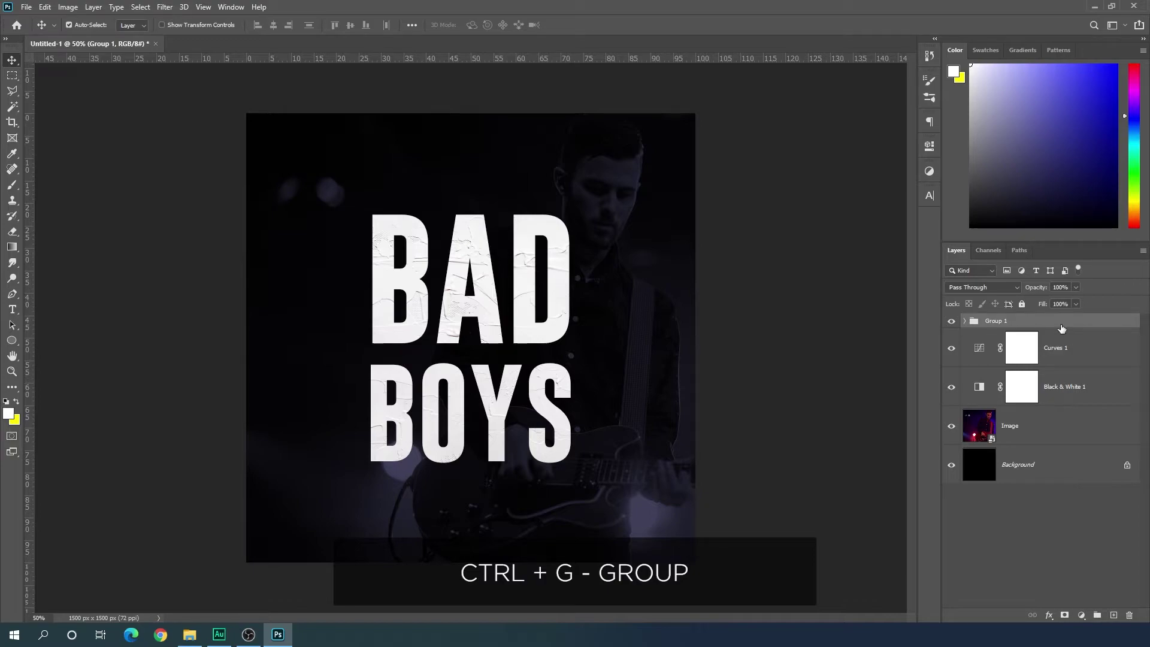
pyautogui.click(12, 91)
pyautogui.click(54, 103)
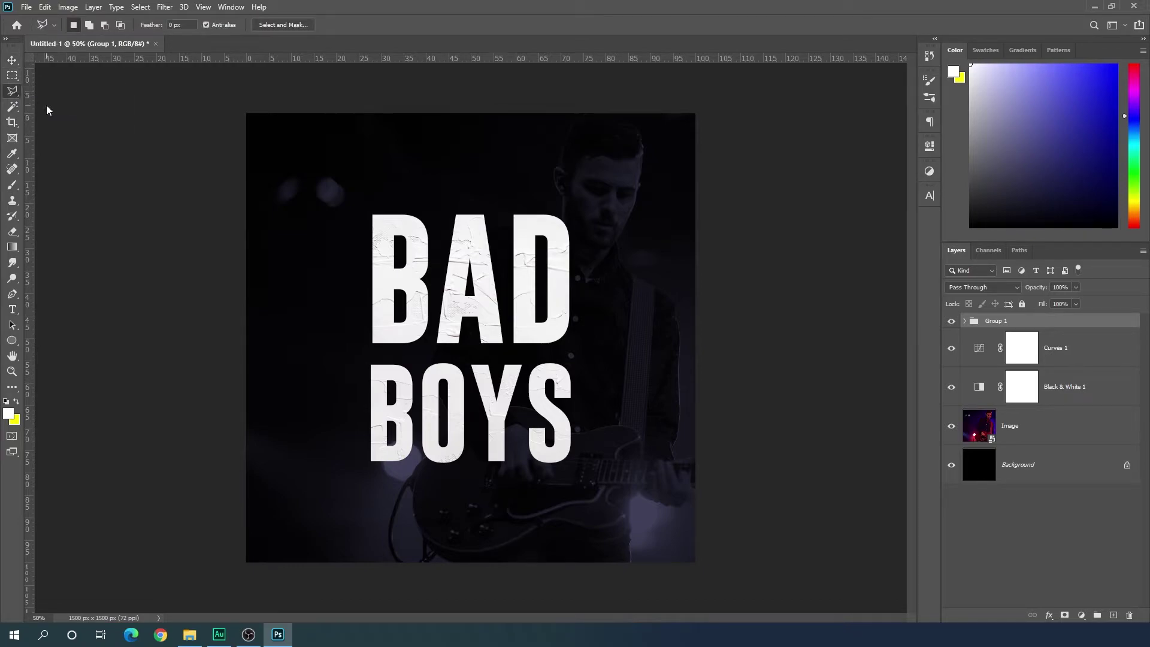
pyautogui.click(628, 109)
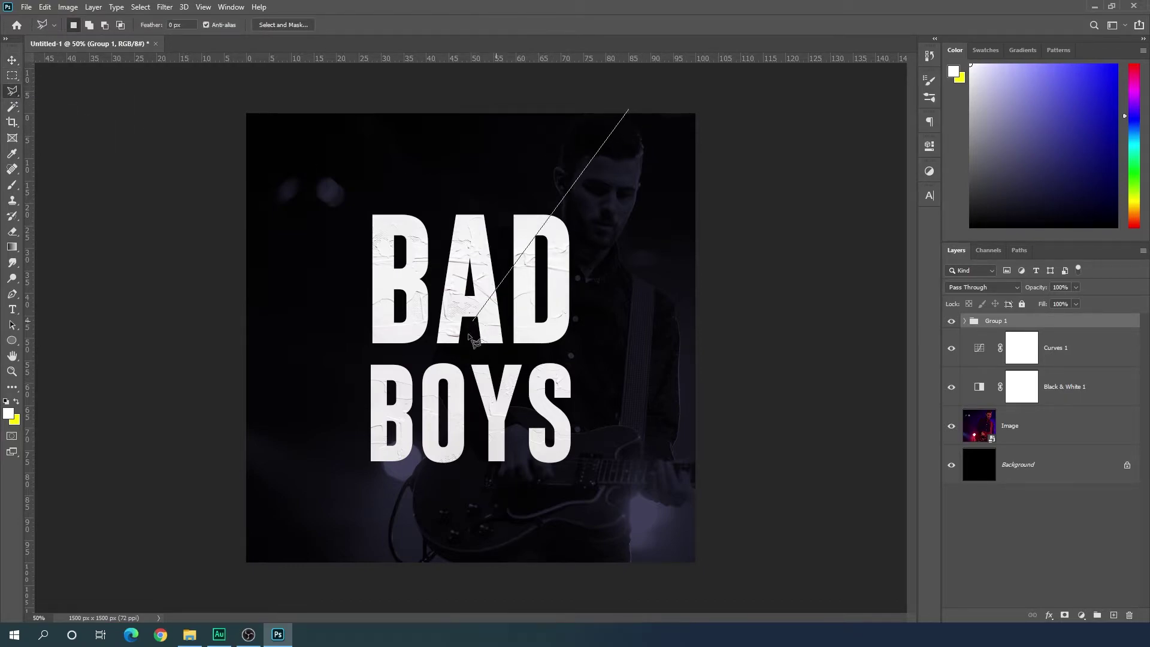
pyautogui.click(289, 565)
pyautogui.click(709, 564)
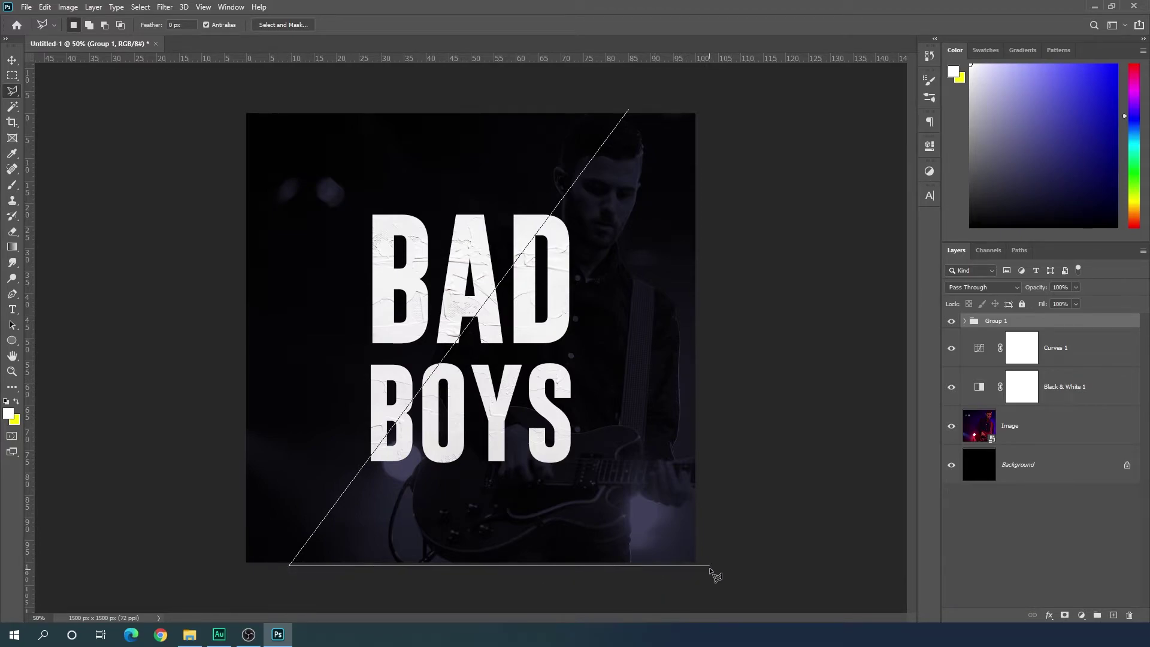
pyautogui.click(709, 108)
pyautogui.click(628, 109)
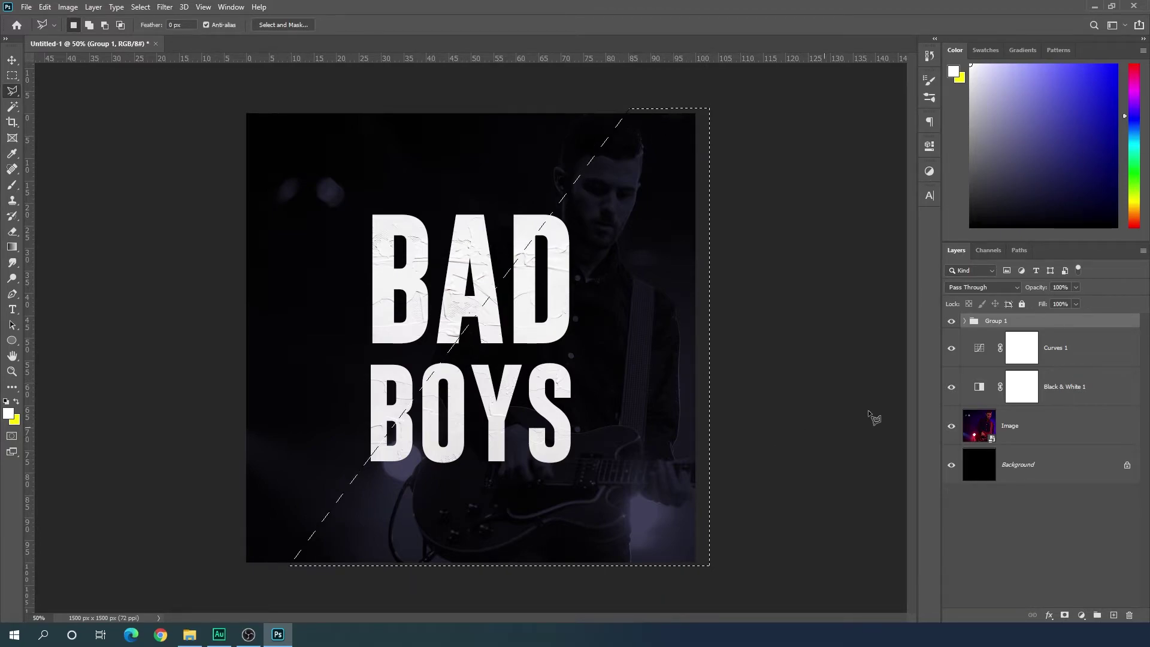
pyautogui.click(1064, 616)
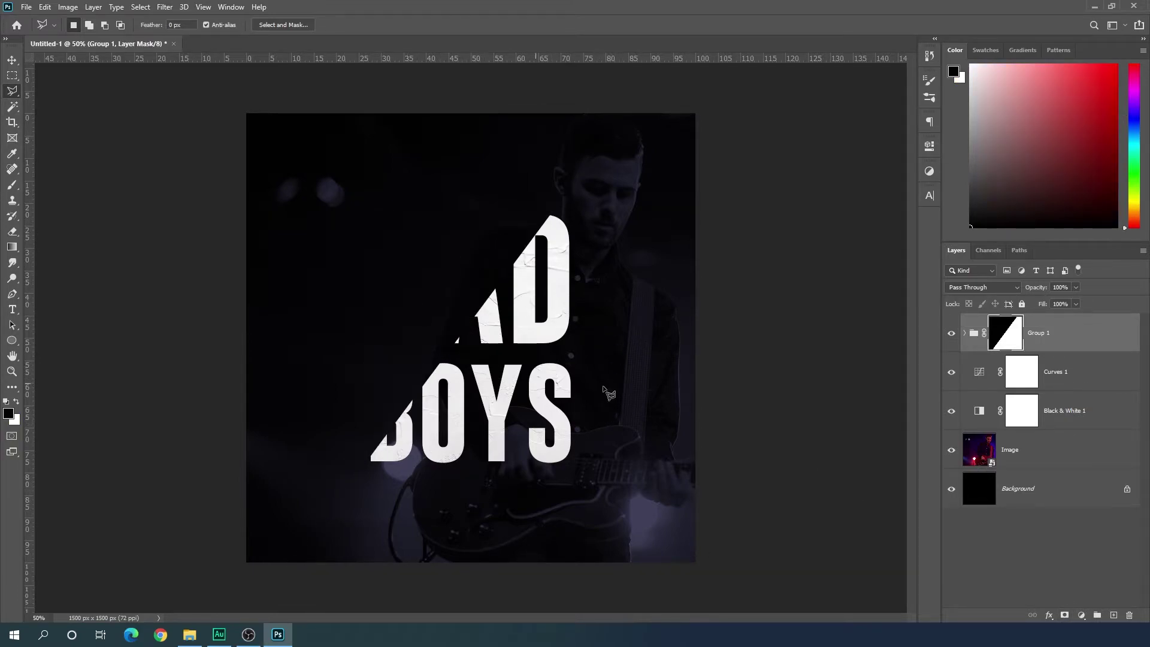
# - Duplicate Group 1 as 'Group 2' and delete the copy's layer mask
pyautogui.rightClick(1070, 336)
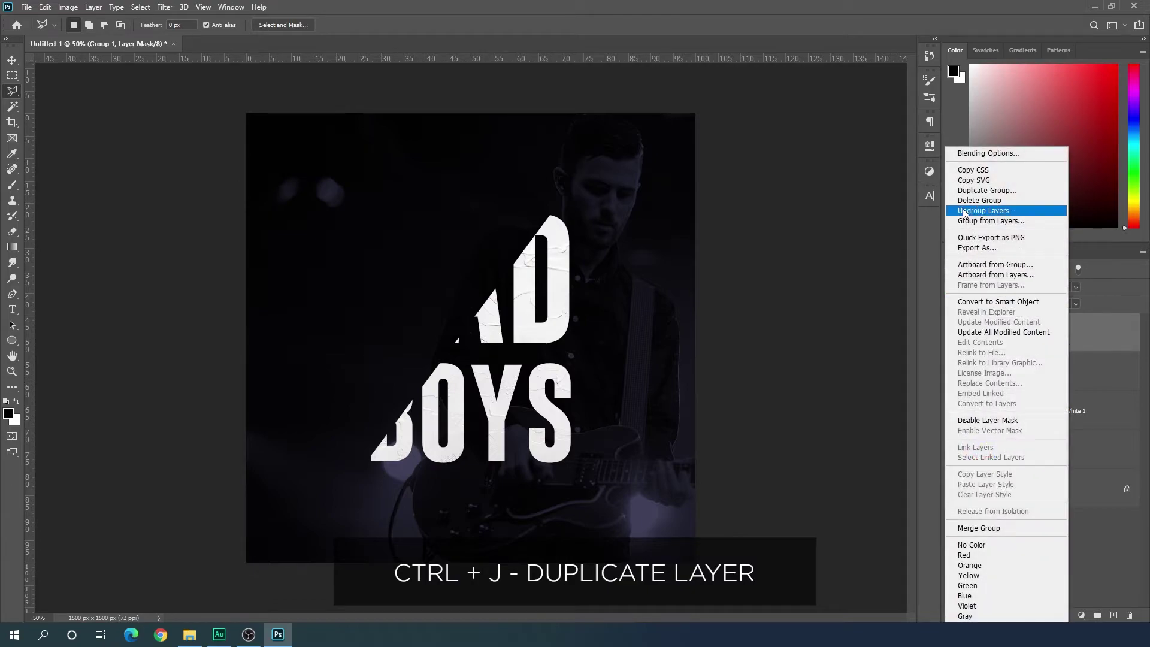
pyautogui.click(987, 190)
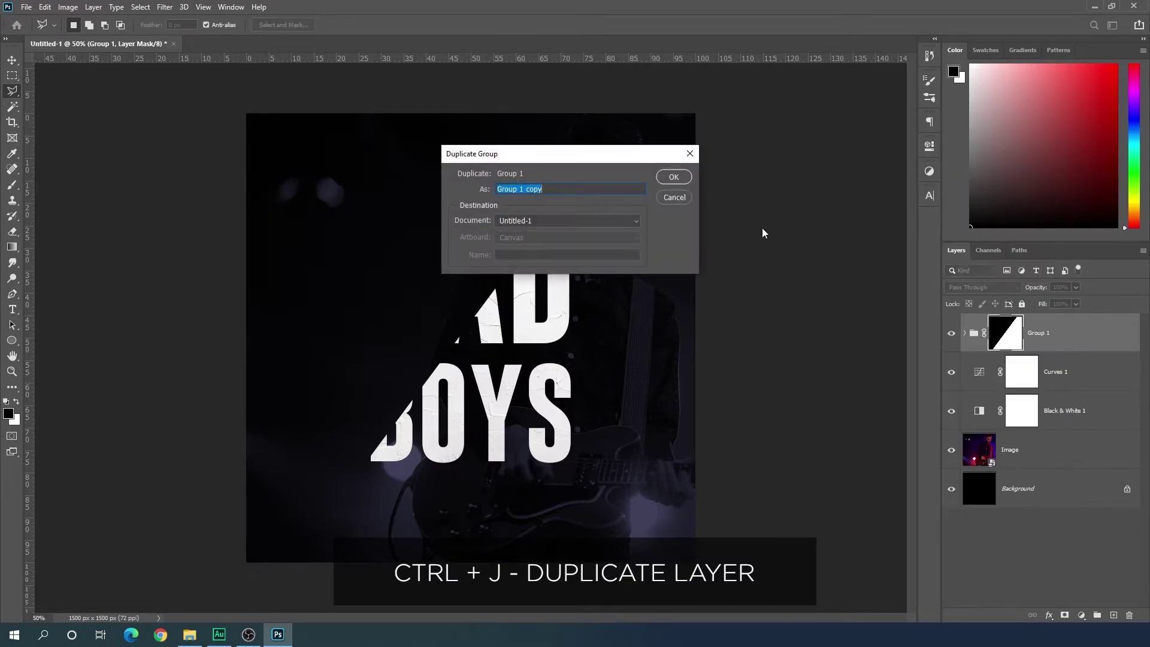
pyautogui.moveTo(554, 191); pyautogui.dragTo(521, 190)
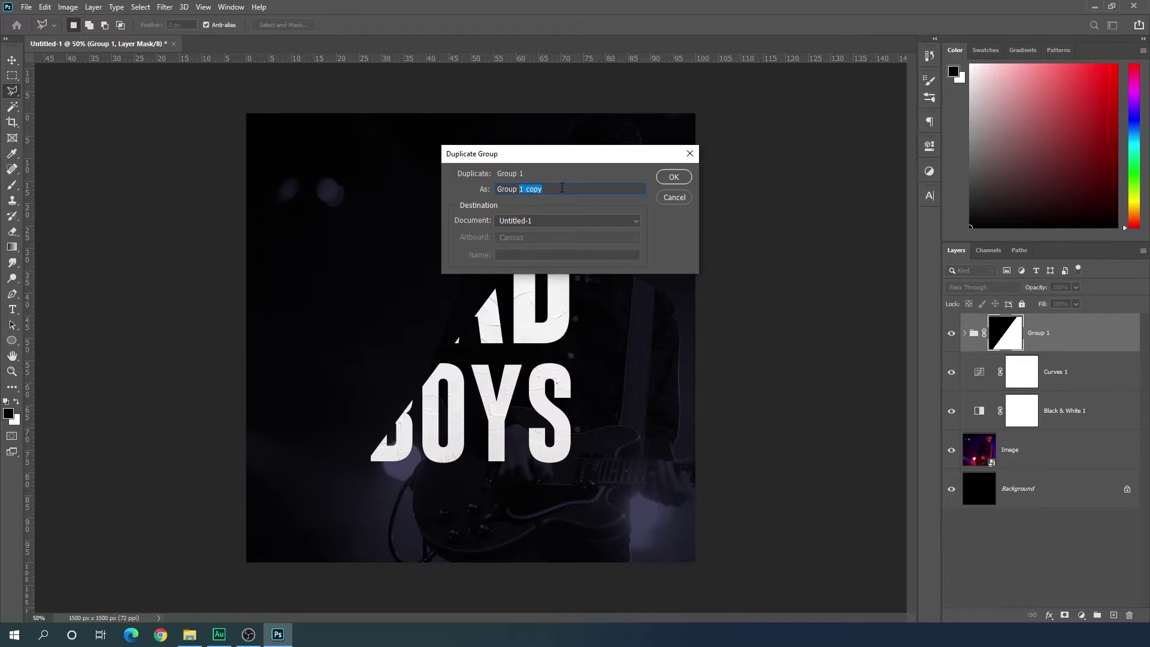
pyautogui.write('2')
pyautogui.click(672, 181)
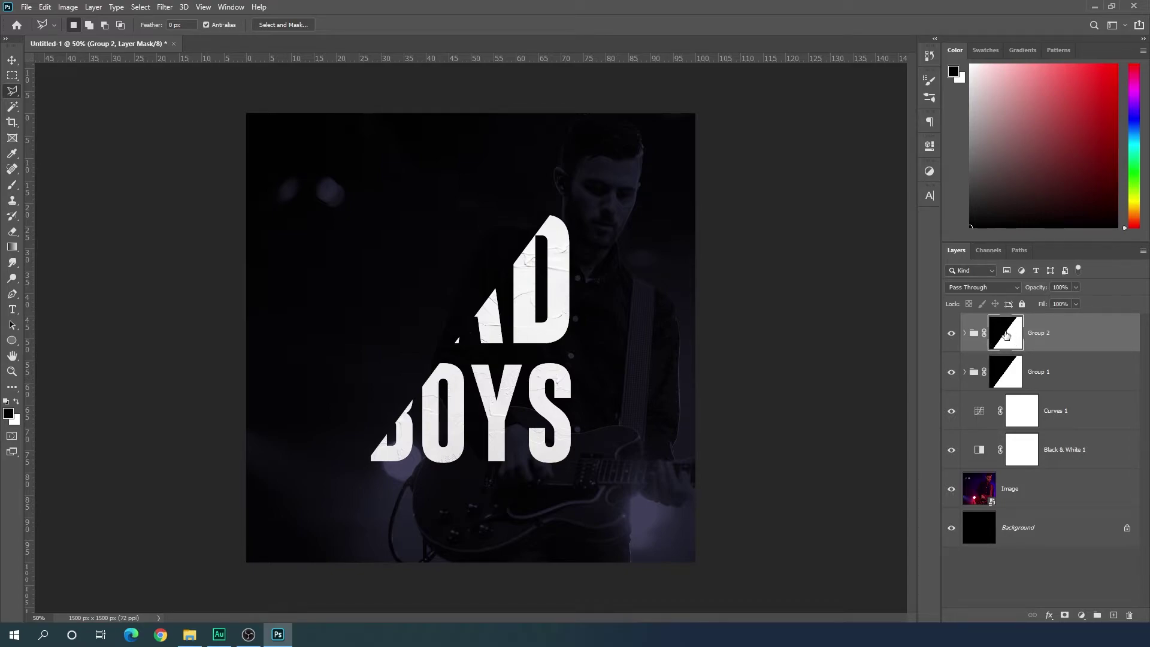
pyautogui.moveTo(1005, 333); pyautogui.dragTo(1130, 615)
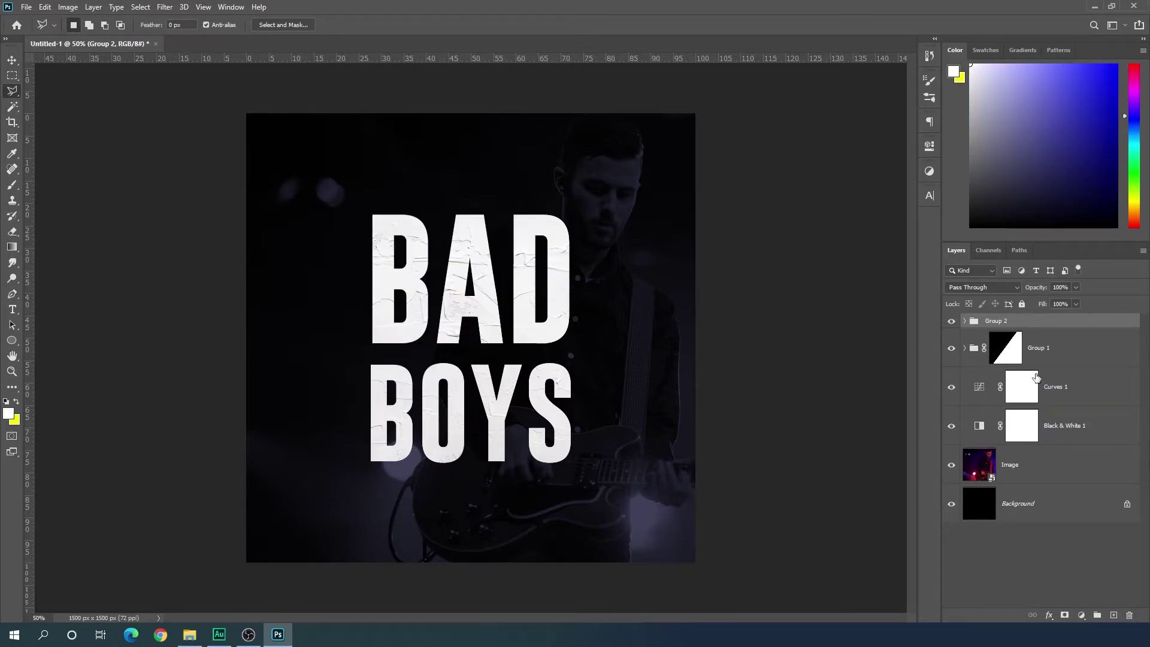
# - Mask Group 2 with the inverse of Group 1's diagonal mask and add a Drop Shadow
pyautogui.moveTo(1020, 359)
pyautogui.mouseDown()
pyautogui.moveTo(1011, 367)
pyautogui.moveTo(1014, 354)
pyautogui.mouseUp()
pyautogui.keyDown('ctrl'); pyautogui.click(1014, 354); pyautogui.keyUp('ctrl')
pyautogui.hotkey('ctrl', 'shift', 'i')
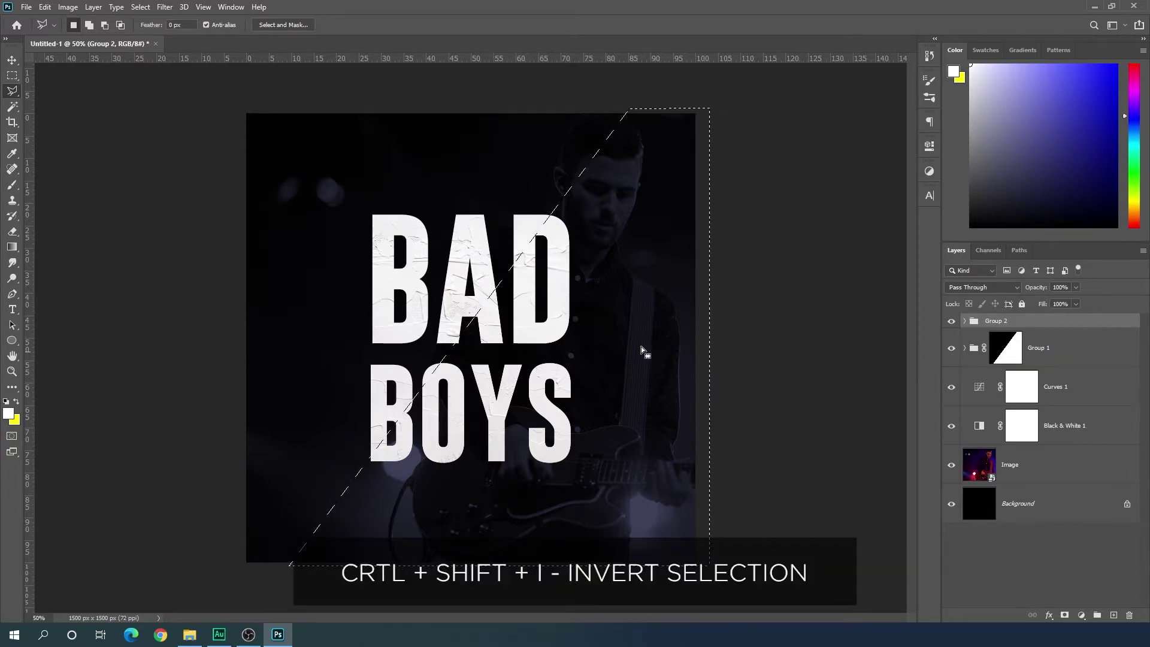
pyautogui.hotkey('ctrl', 'shift', 'i')
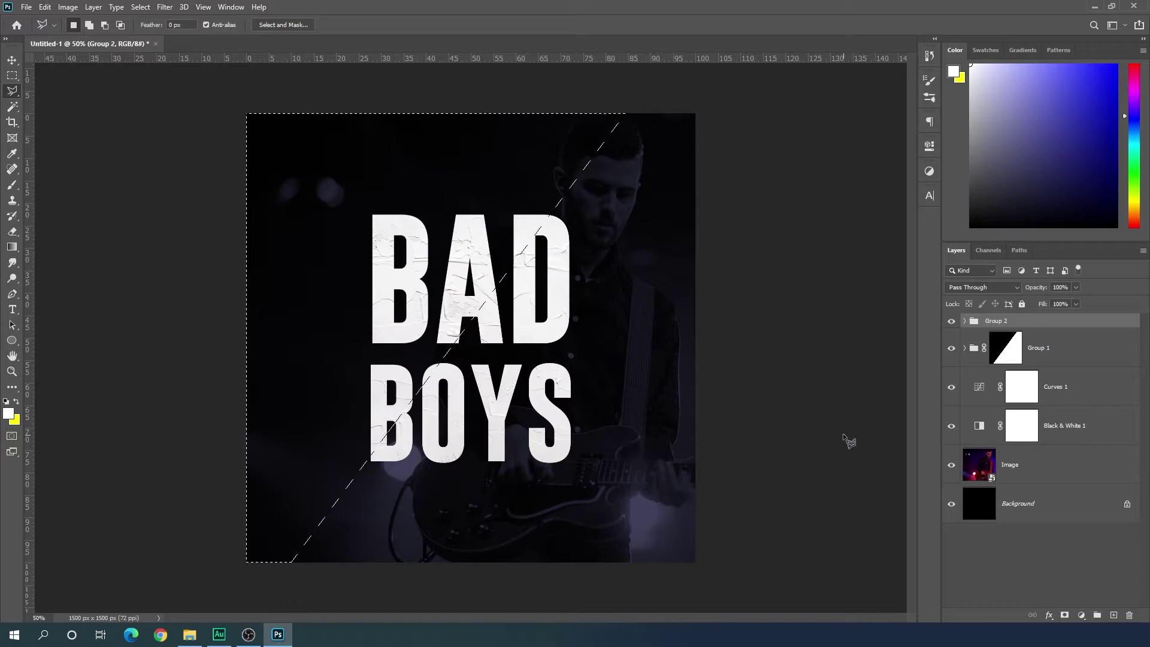
pyautogui.click(1065, 616)
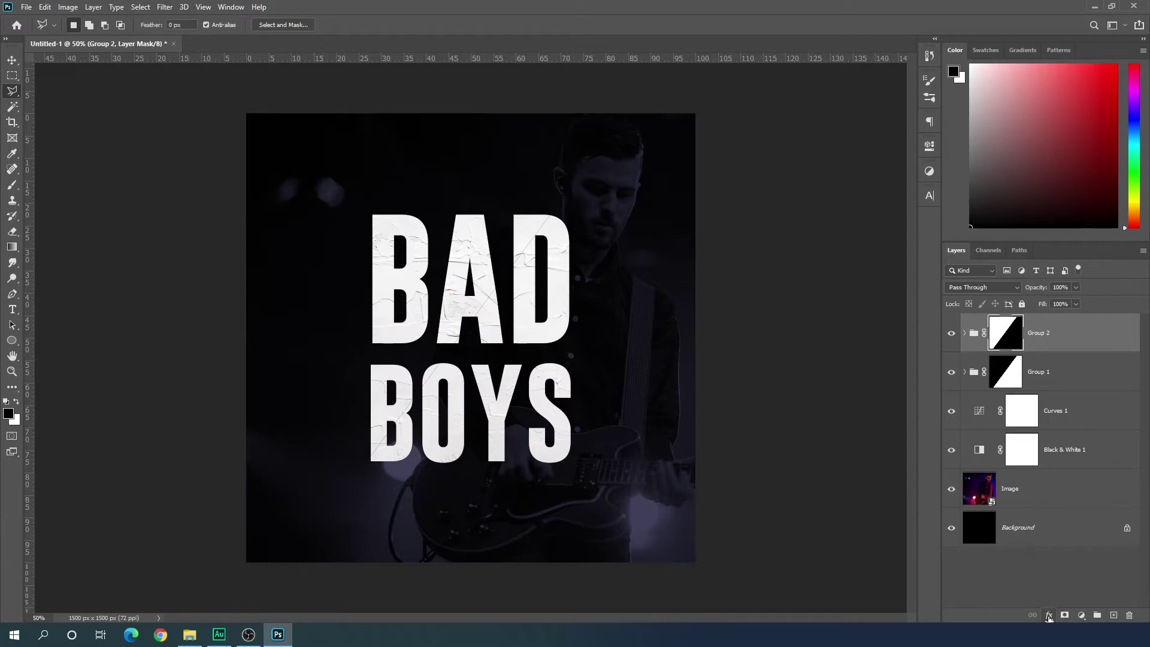
pyautogui.click(1048, 615)
pyautogui.click(1067, 608)
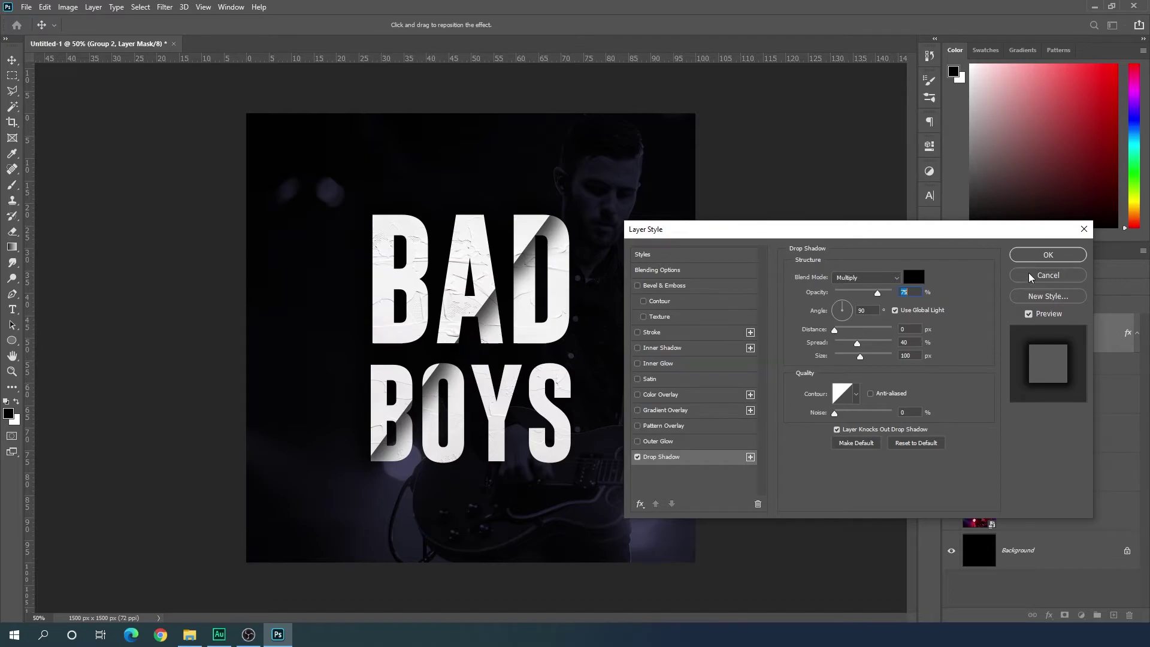
# - Apply the drop shadow and nudge Group 2 slightly left so the slice looks offset
pyautogui.click(1032, 256)
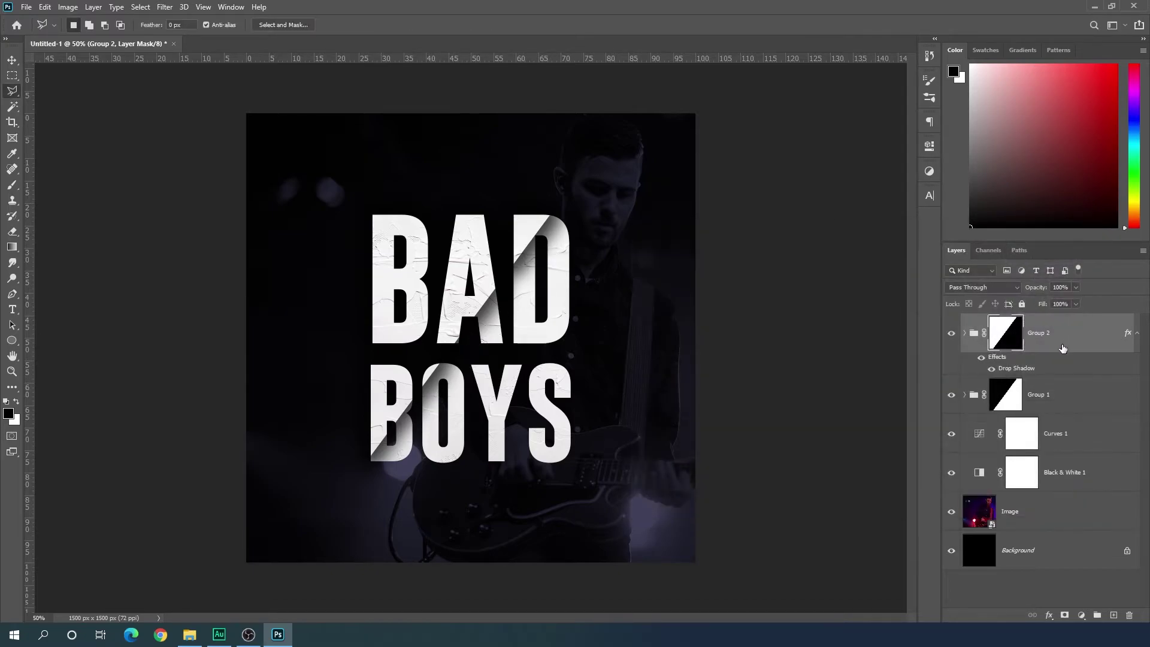
pyautogui.click(1136, 339)
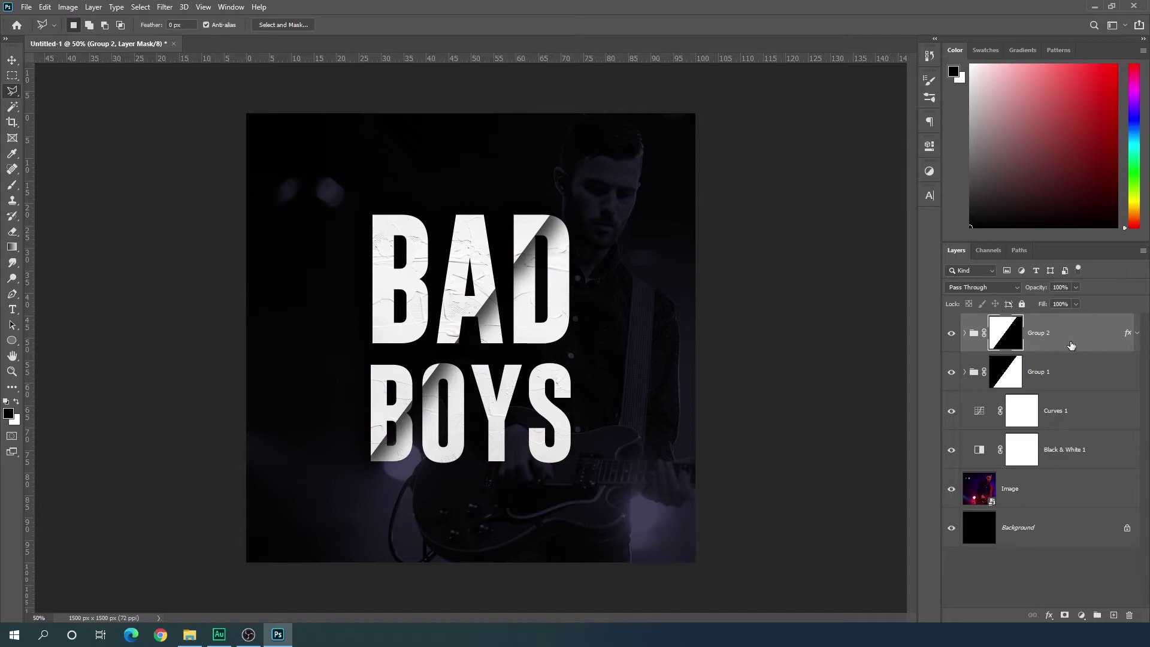
pyautogui.click(12, 60)
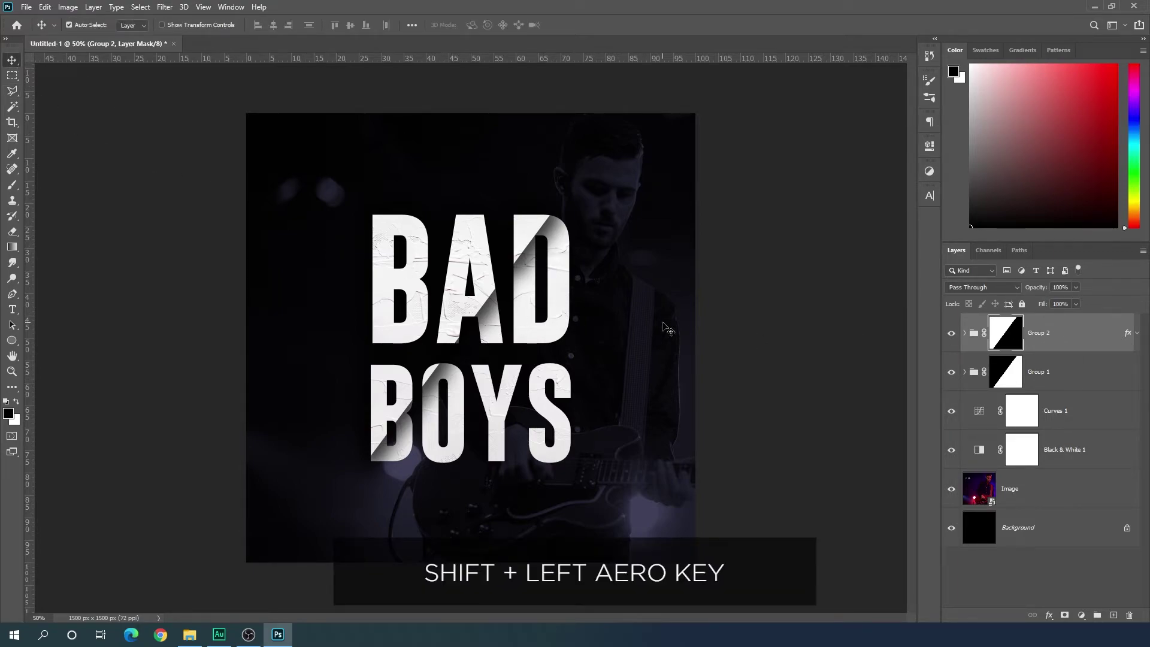
pyautogui.hotkey('shift', 'Left')
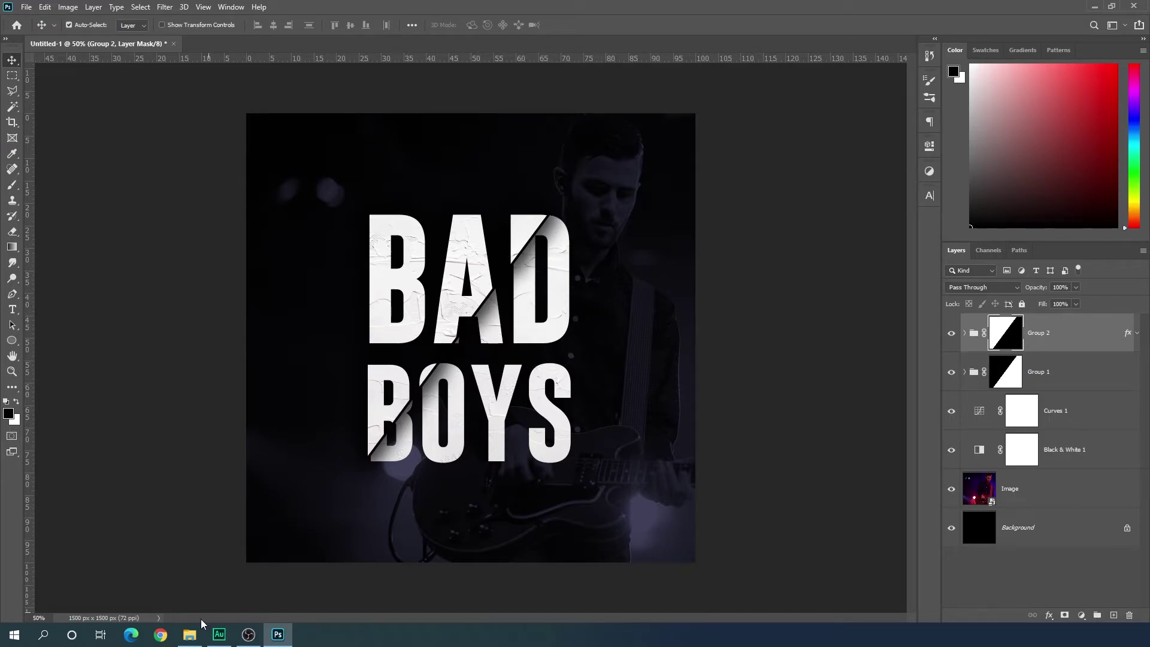
# - Place the LensFlare image from the Music Poster folder and scale it to about 345%
pyautogui.click(190, 634)
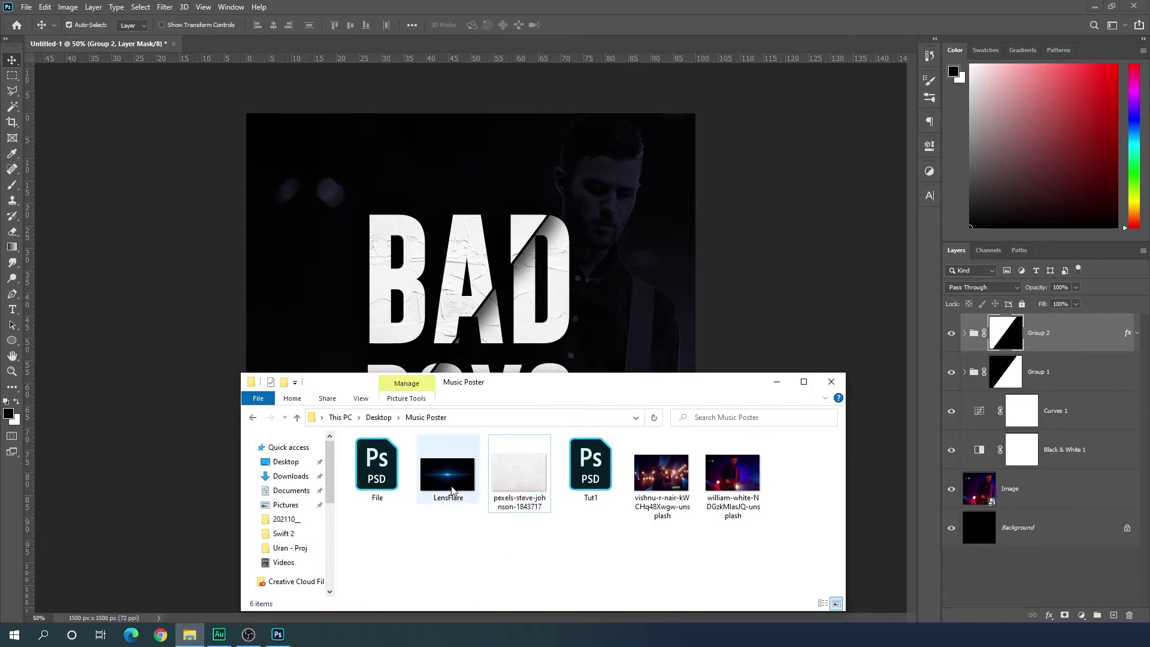
pyautogui.moveTo(451, 490); pyautogui.dragTo(471, 329)
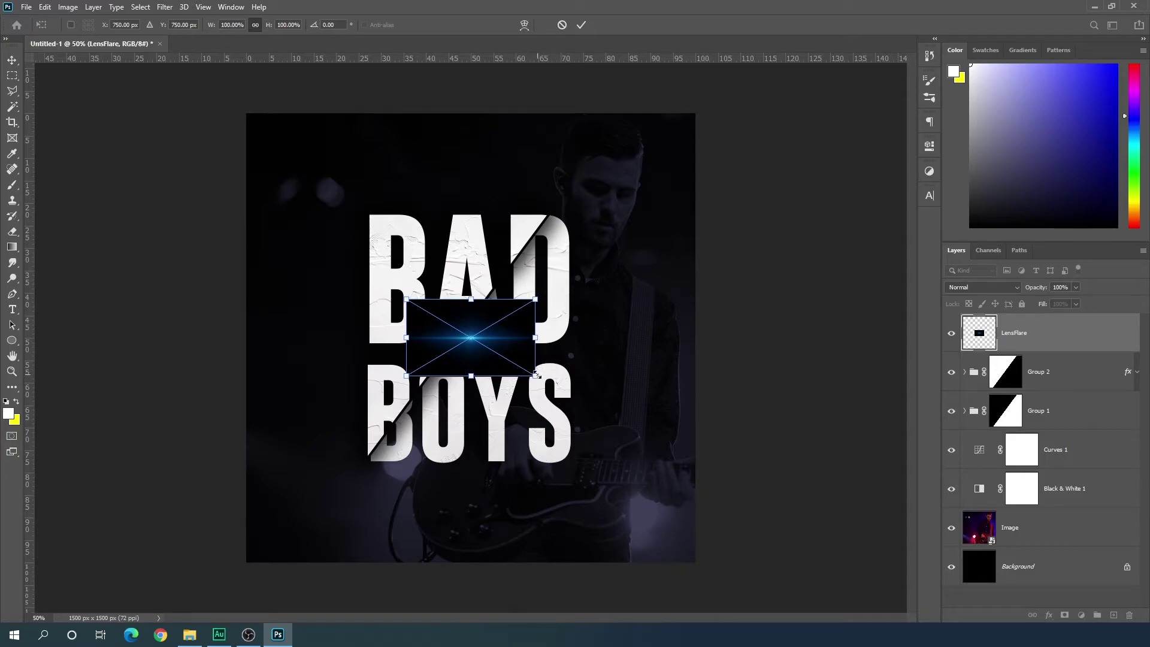
pyautogui.moveTo(535, 376); pyautogui.dragTo(722, 423)
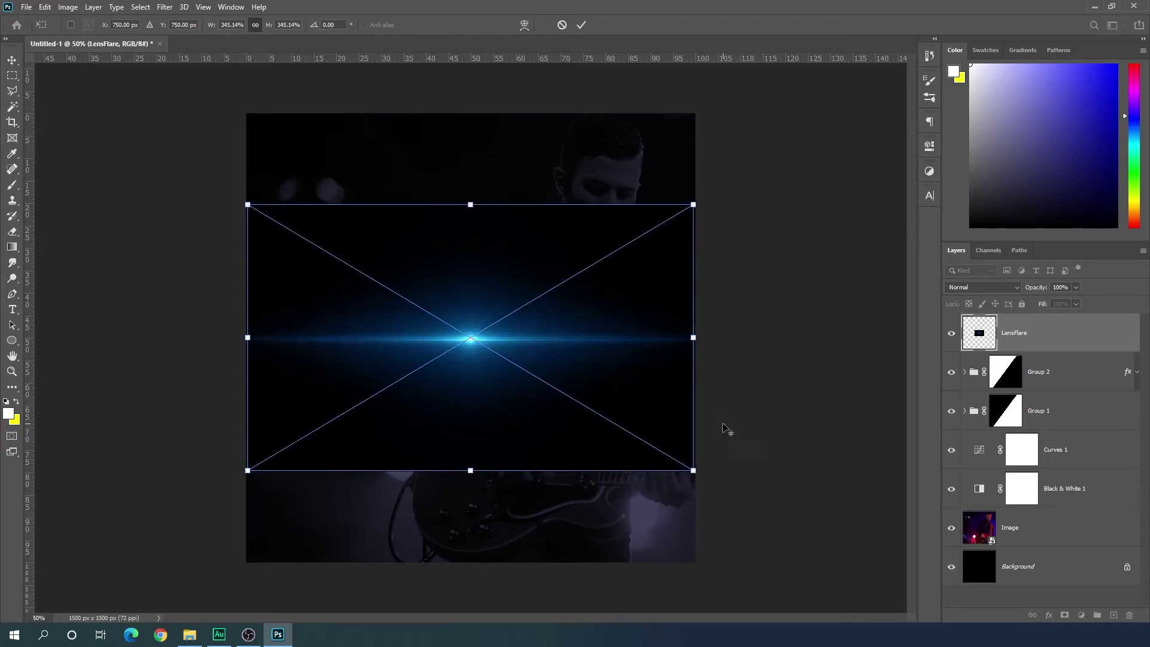
pyautogui.press('Return')
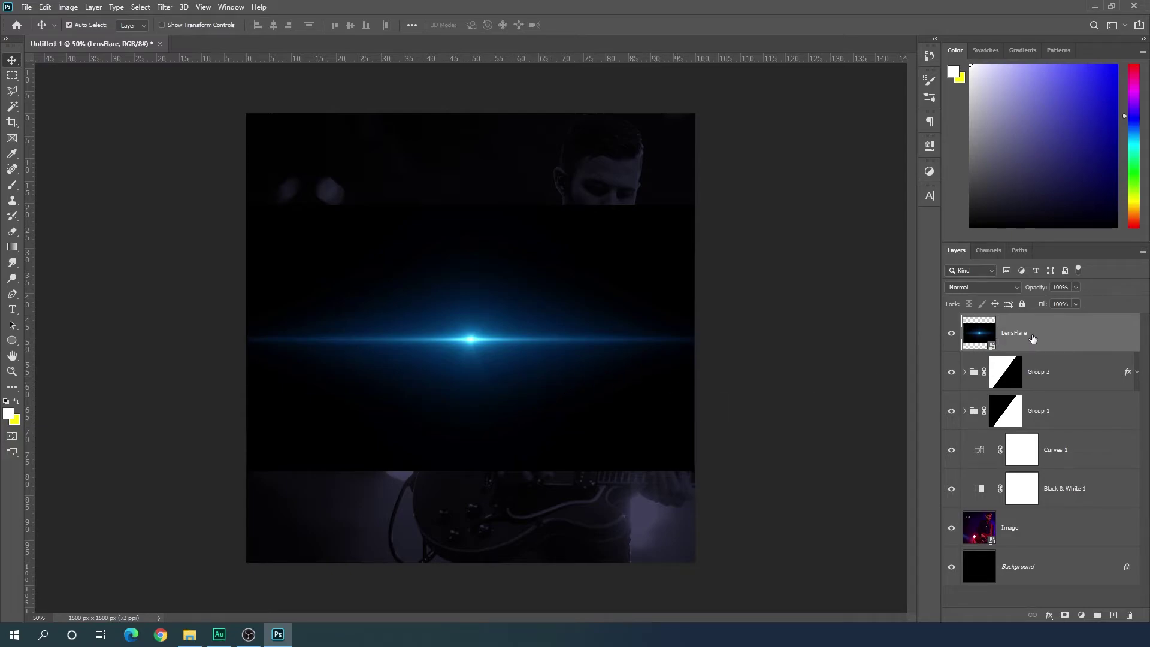
# - Set LensFlare to Screen, rotate it about -53° and move it up along the slice
pyautogui.click(969, 286)
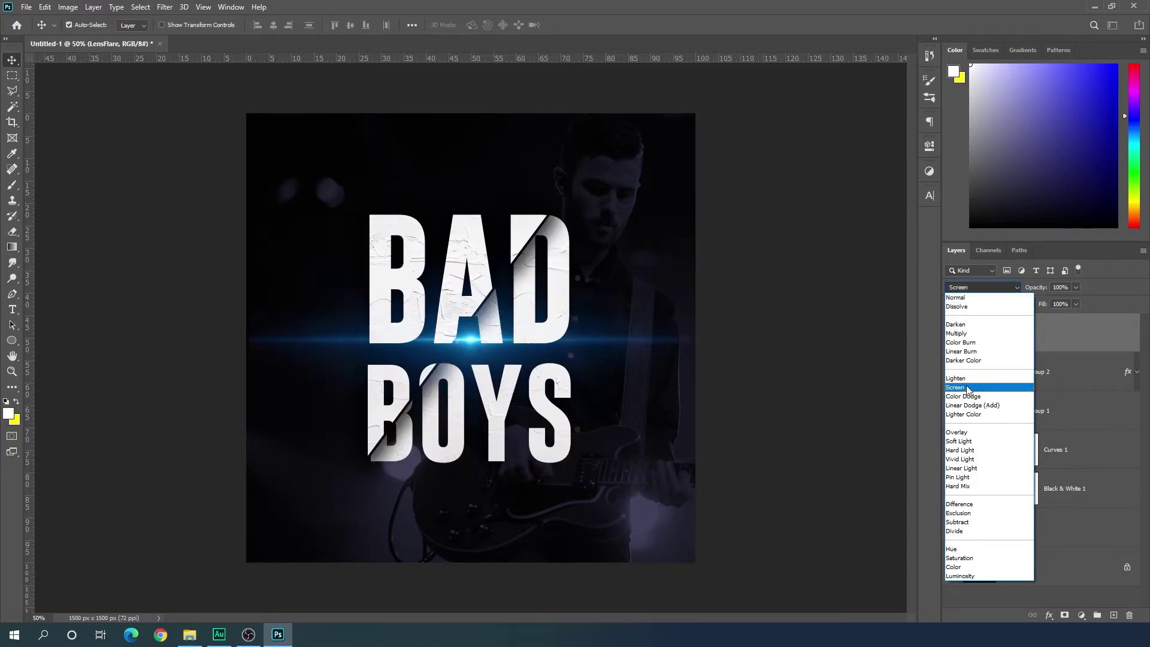
pyautogui.click(967, 388)
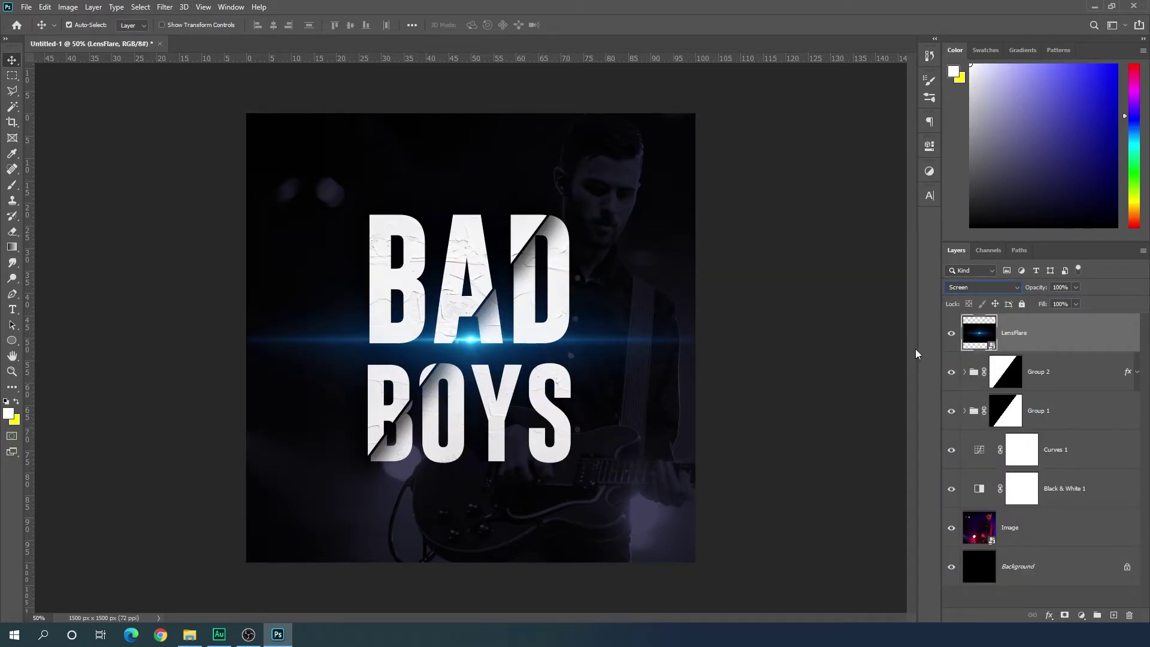
pyautogui.press('ctrl')
pyautogui.hotkey('ctrl', 't')
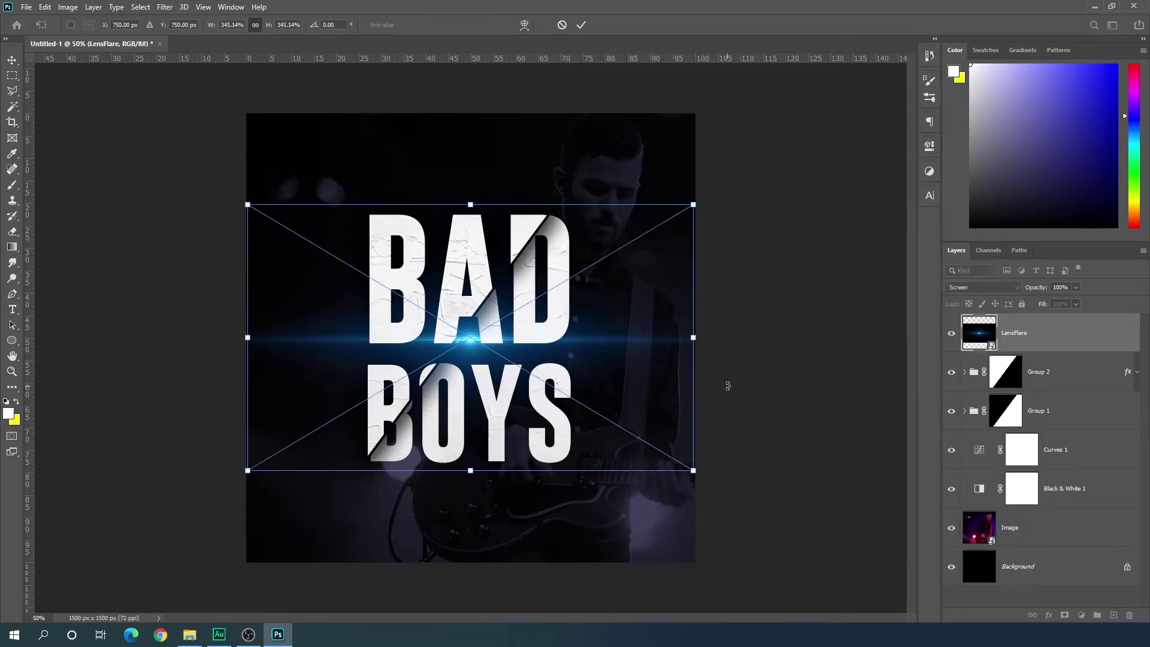
pyautogui.moveTo(724, 197); pyautogui.dragTo(509, 168)
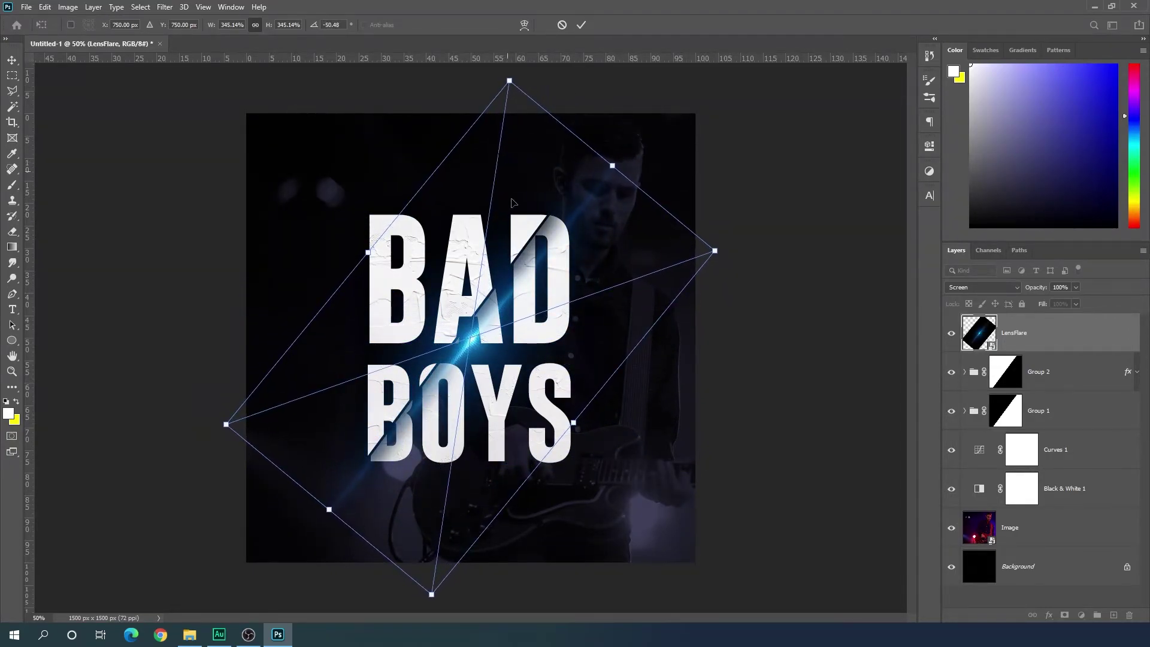
pyautogui.moveTo(495, 306); pyautogui.dragTo(494, 278)
pyautogui.moveTo(754, 222); pyautogui.dragTo(748, 212)
pyautogui.moveTo(746, 208); pyautogui.dragTo(746, 208)
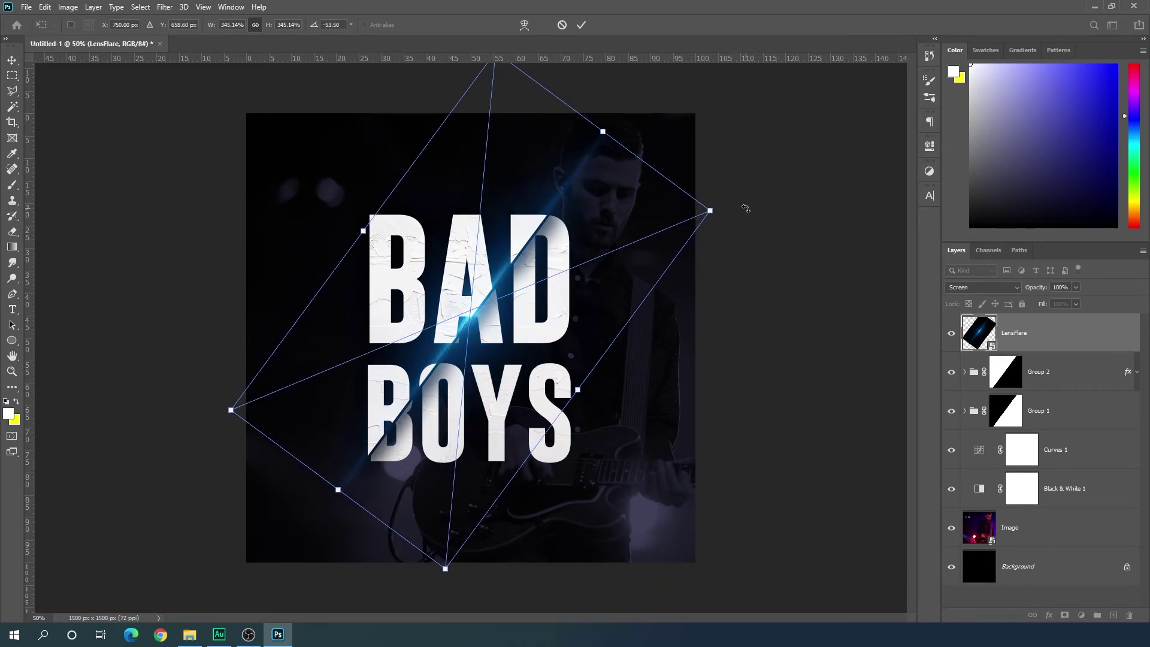
pyautogui.press('Return')
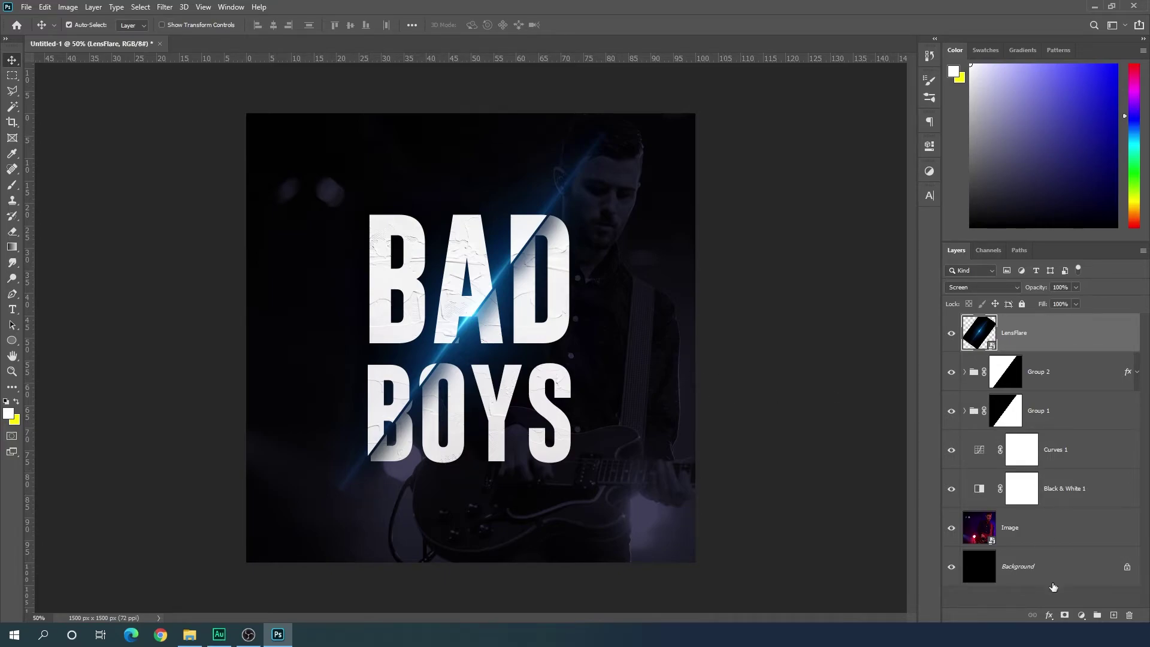
# - Add a layer mask to LensFlare and set up a 600 px Soft Round brush
pyautogui.click(1064, 615)
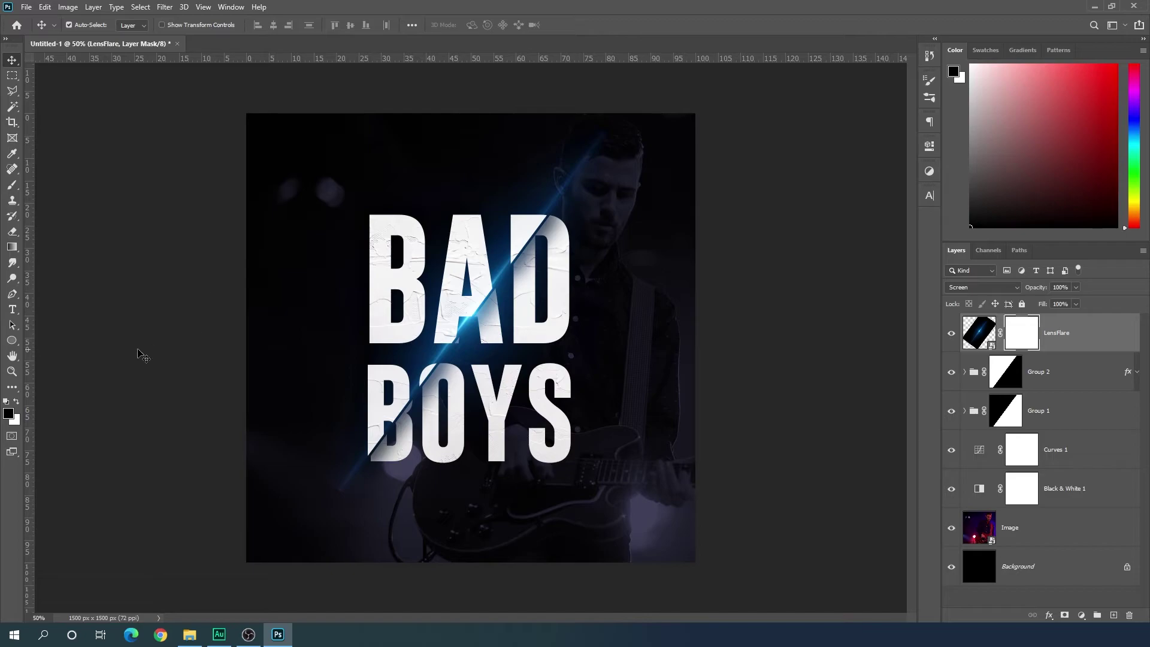
pyautogui.click(12, 184)
pyautogui.click(86, 25)
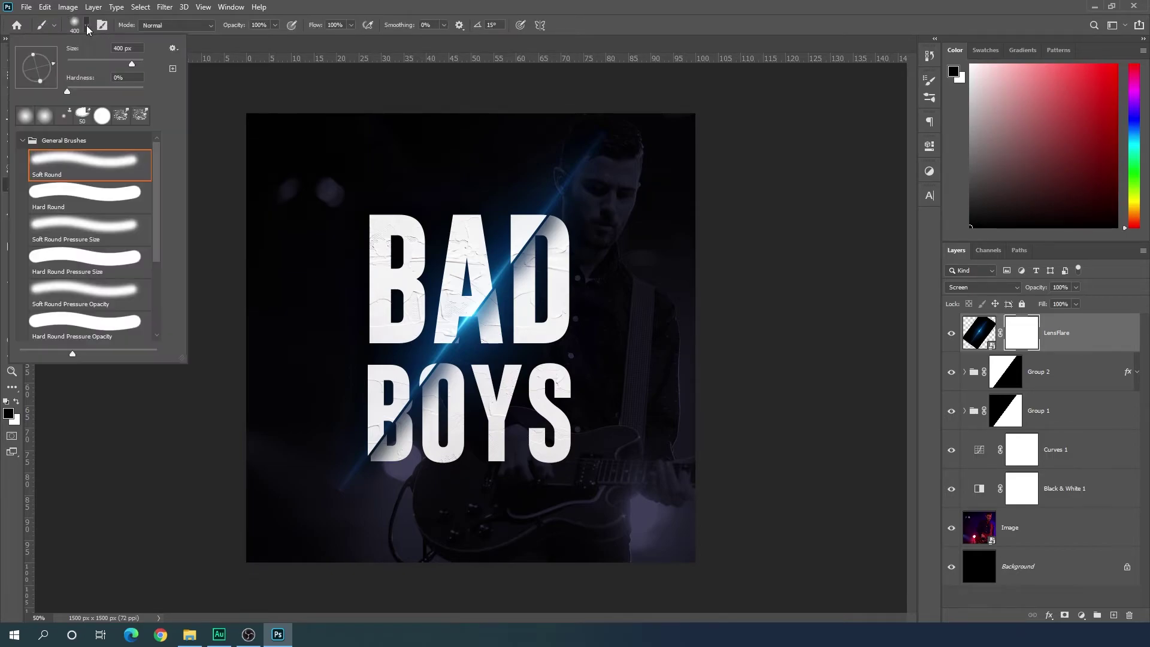
pyautogui.click(88, 164)
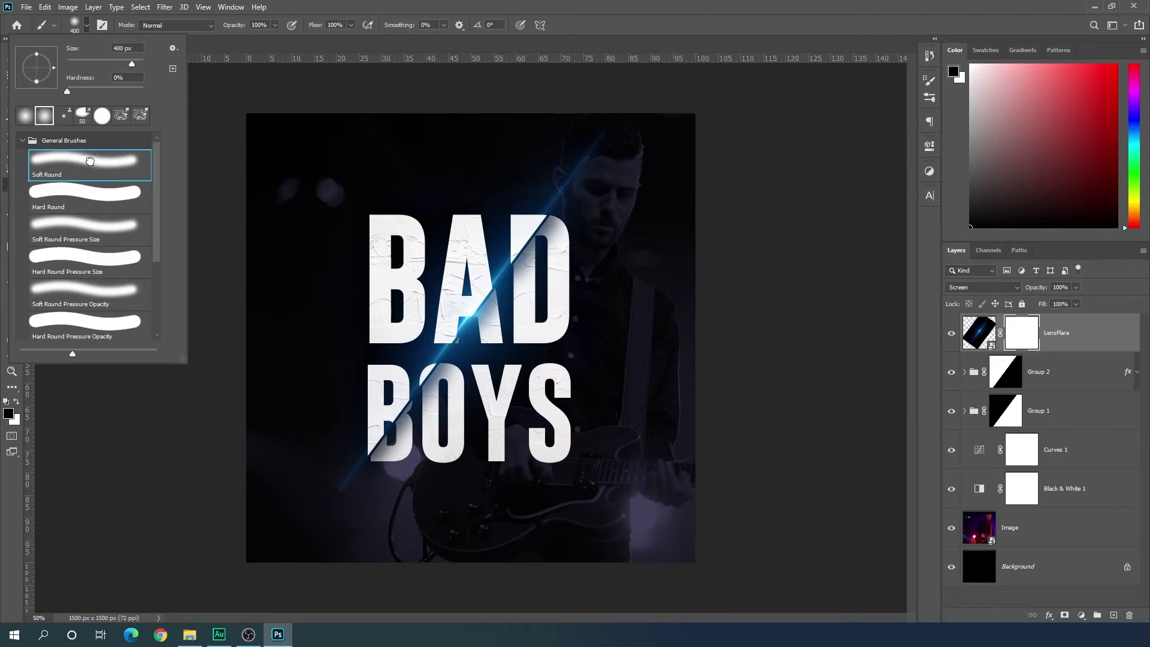
pyautogui.press('Return')
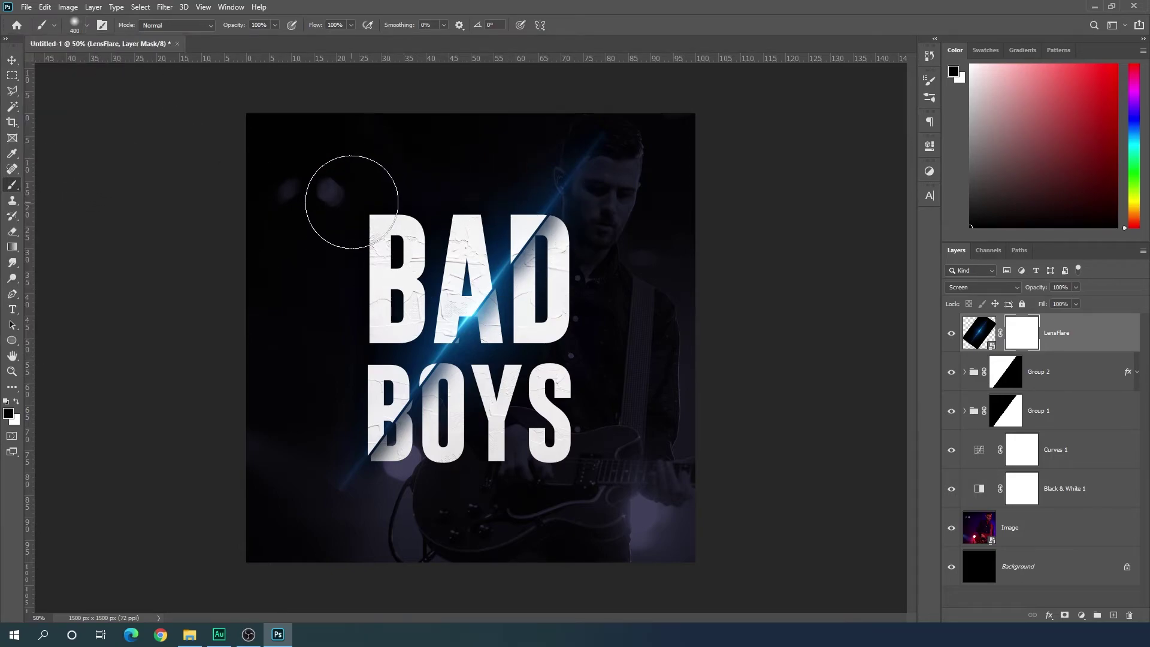
pyautogui.click(87, 25)
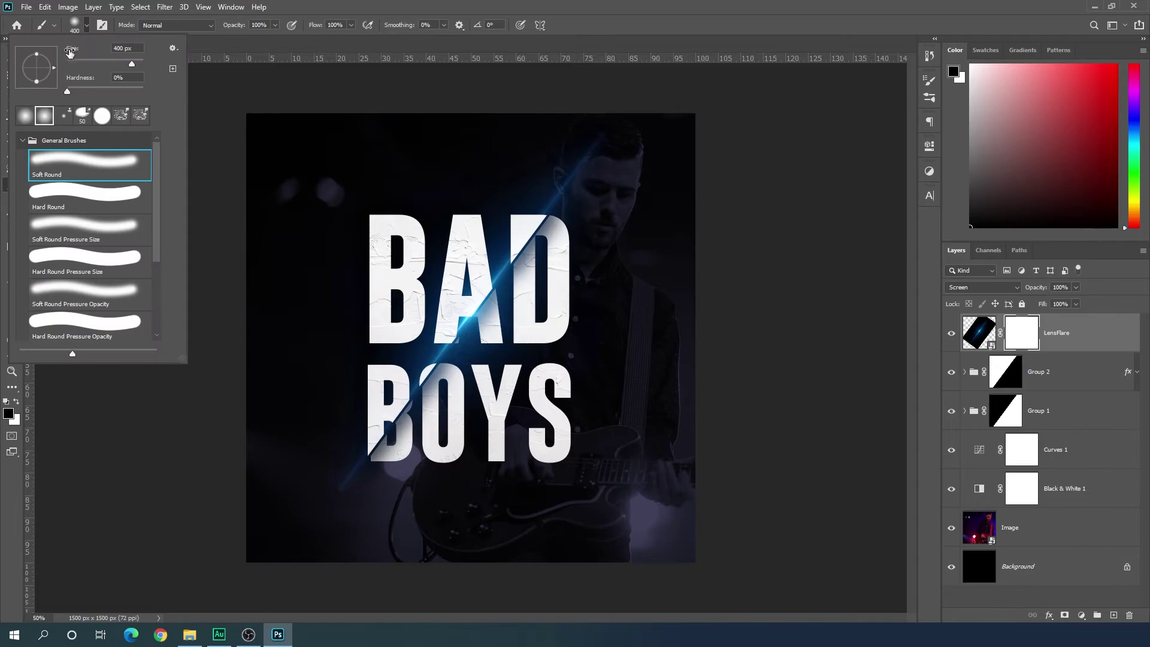
pyautogui.click(257, 45)
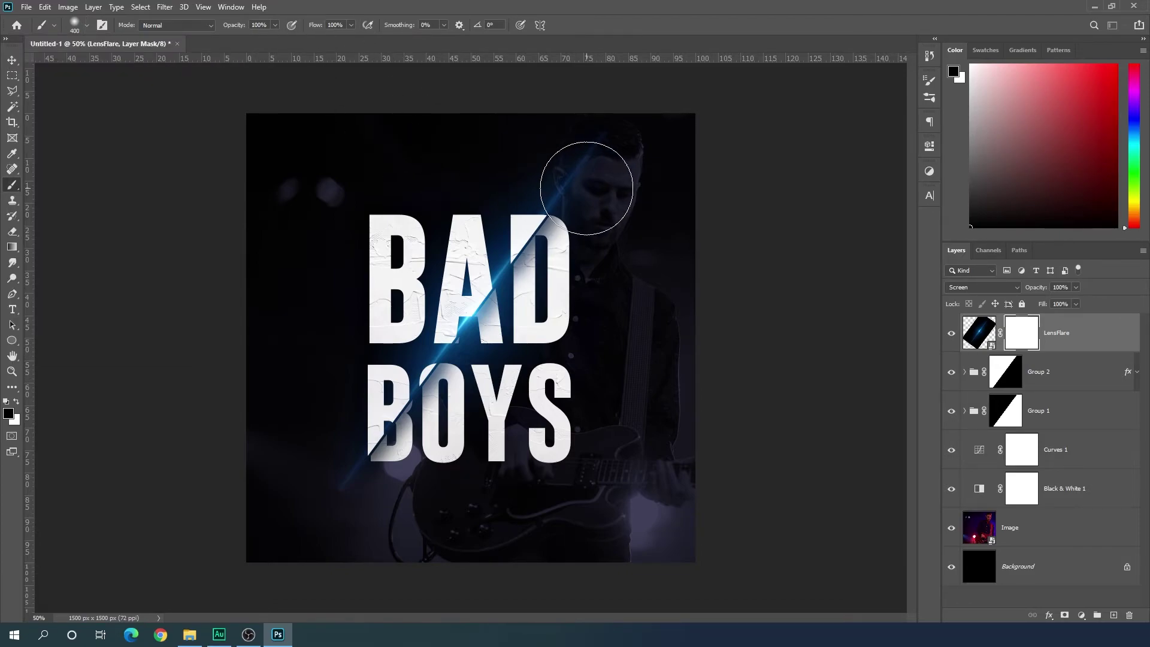
pyautogui.press(']')
pyautogui.press(']')
# - Paint black on the mask to fade the flare above the guitarist's head and lower left
pyautogui.moveTo(598, 110)
pyautogui.mouseDown()
pyautogui.moveTo(634, 79)
pyautogui.moveTo(603, 105)
pyautogui.mouseUp()
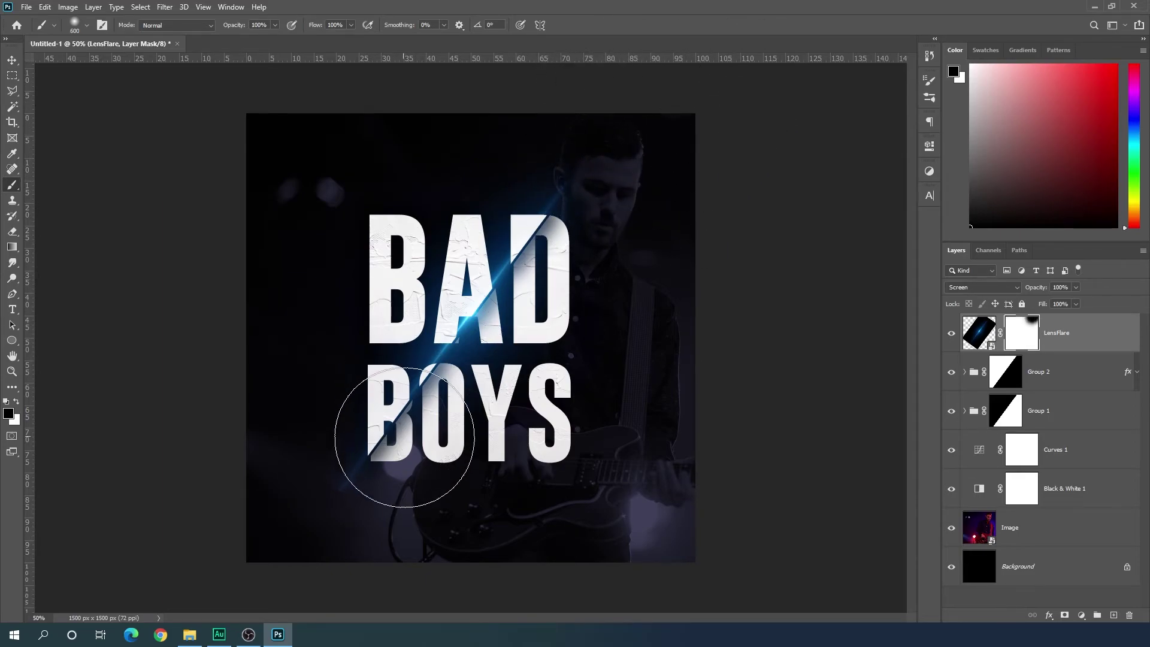
pyautogui.click(360, 498)
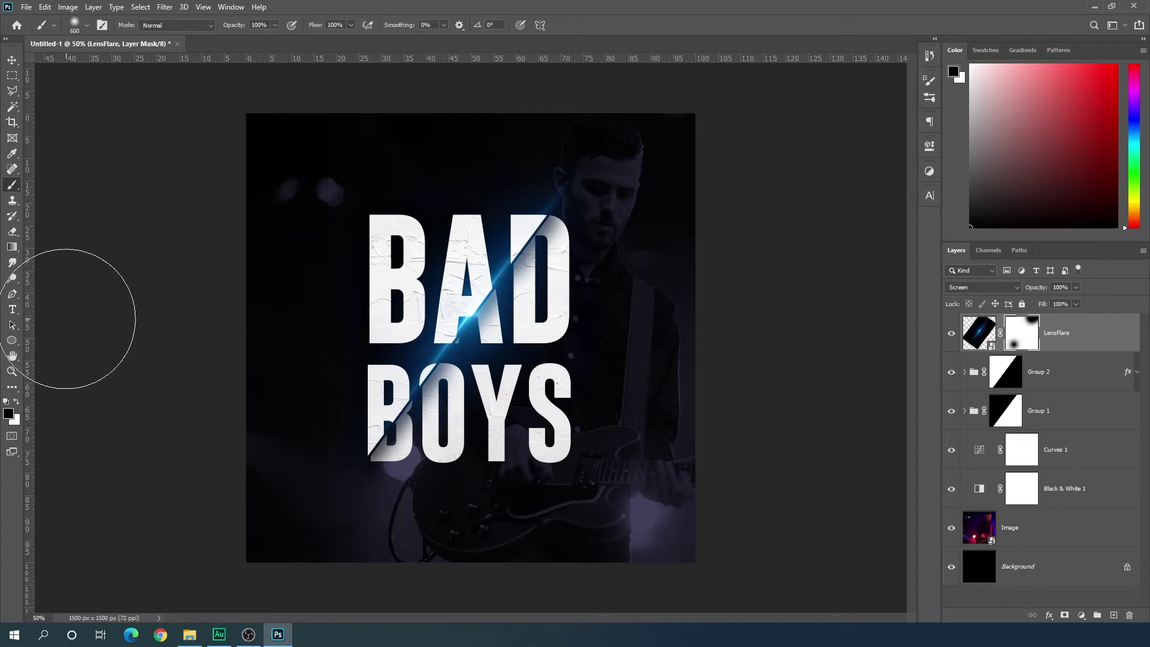
pyautogui.click(12, 60)
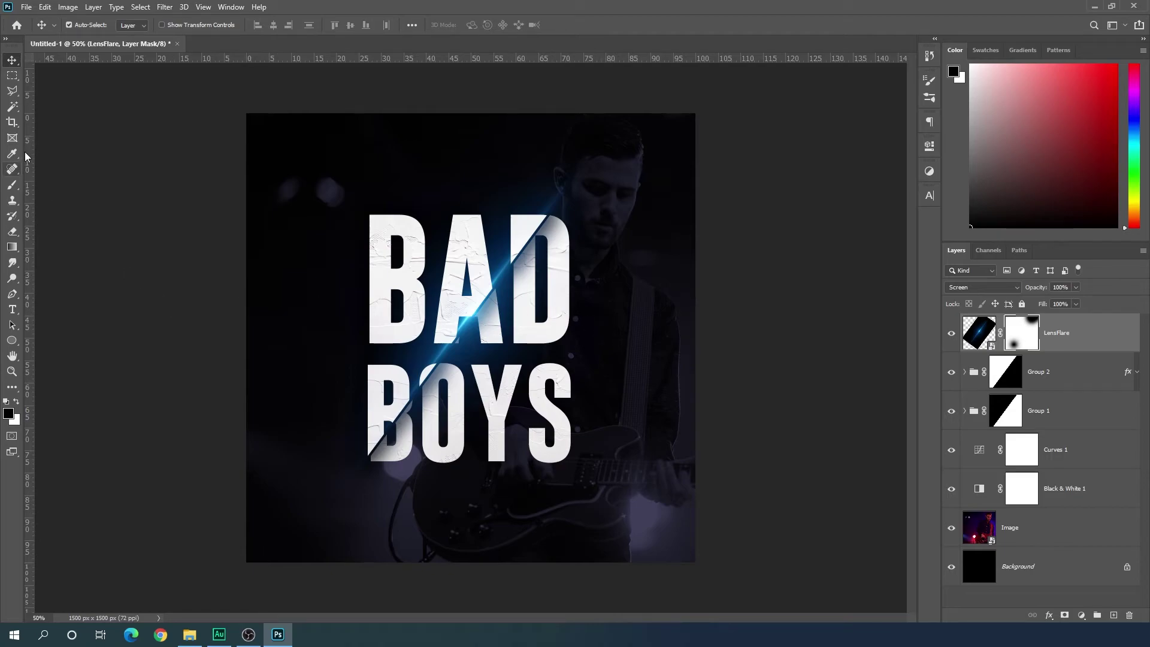
# - Create a new text layer reading 'BAD'
pyautogui.click(12, 309)
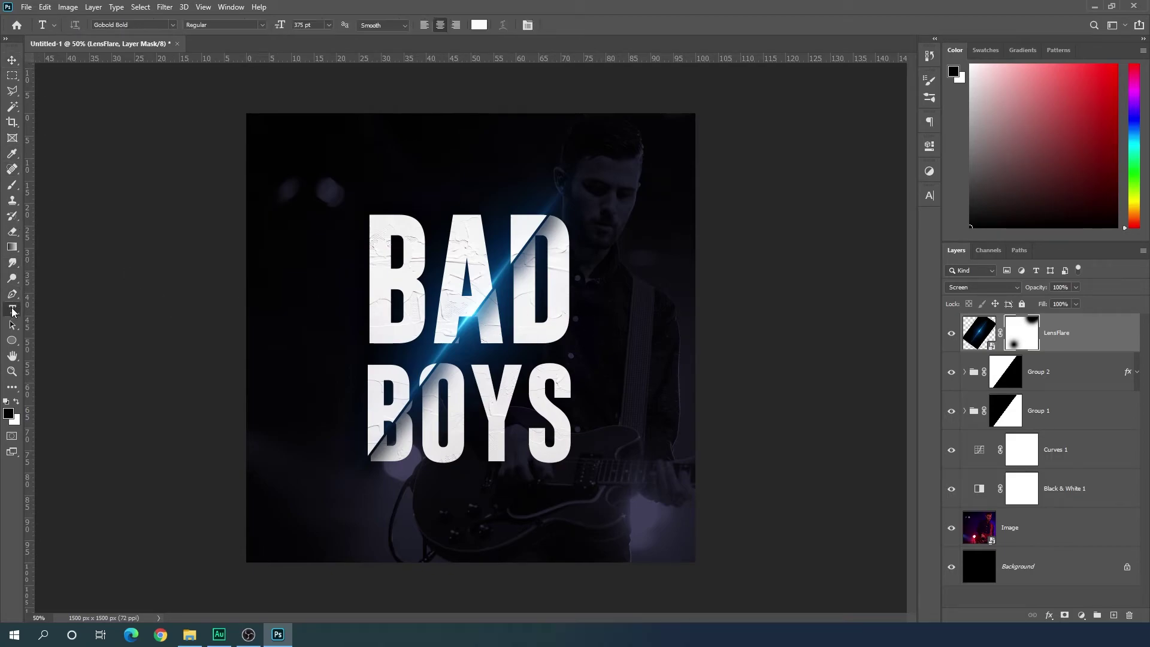
pyautogui.click(645, 528)
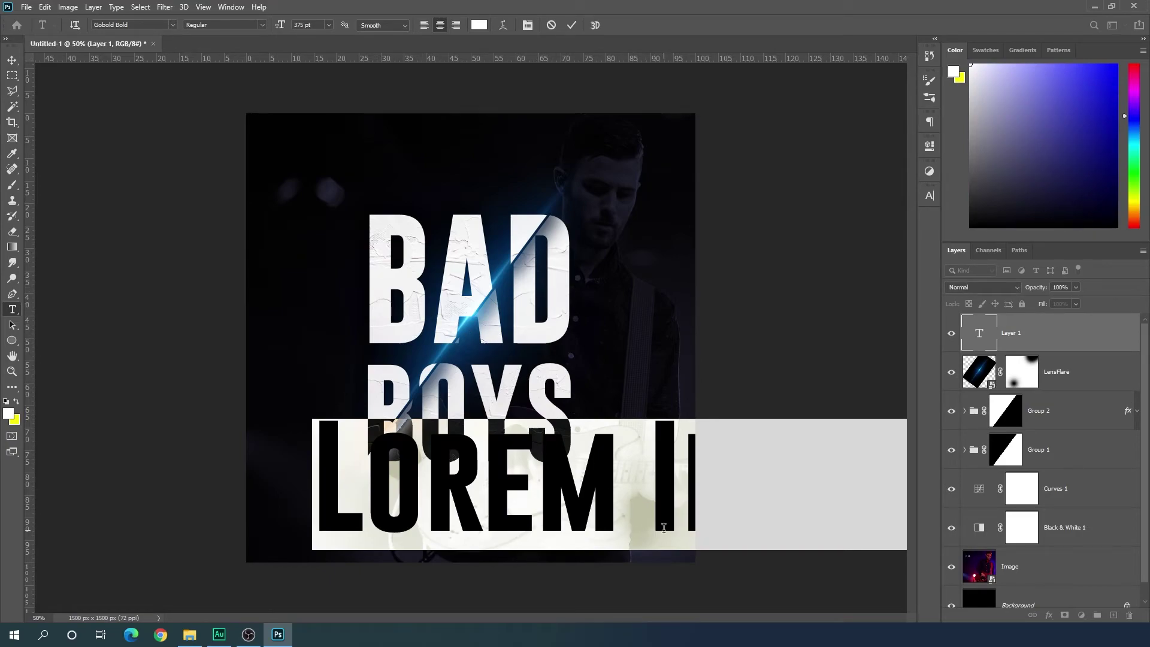
pyautogui.press('BackSpace')
pyautogui.write('B')
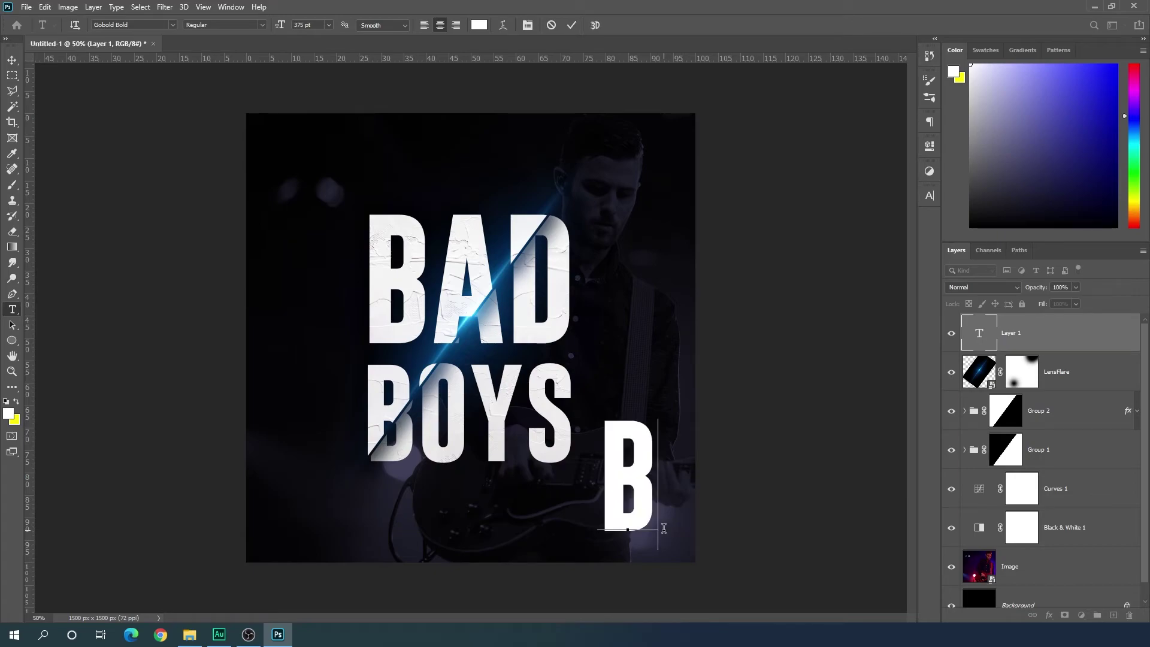
pyautogui.write('AD')
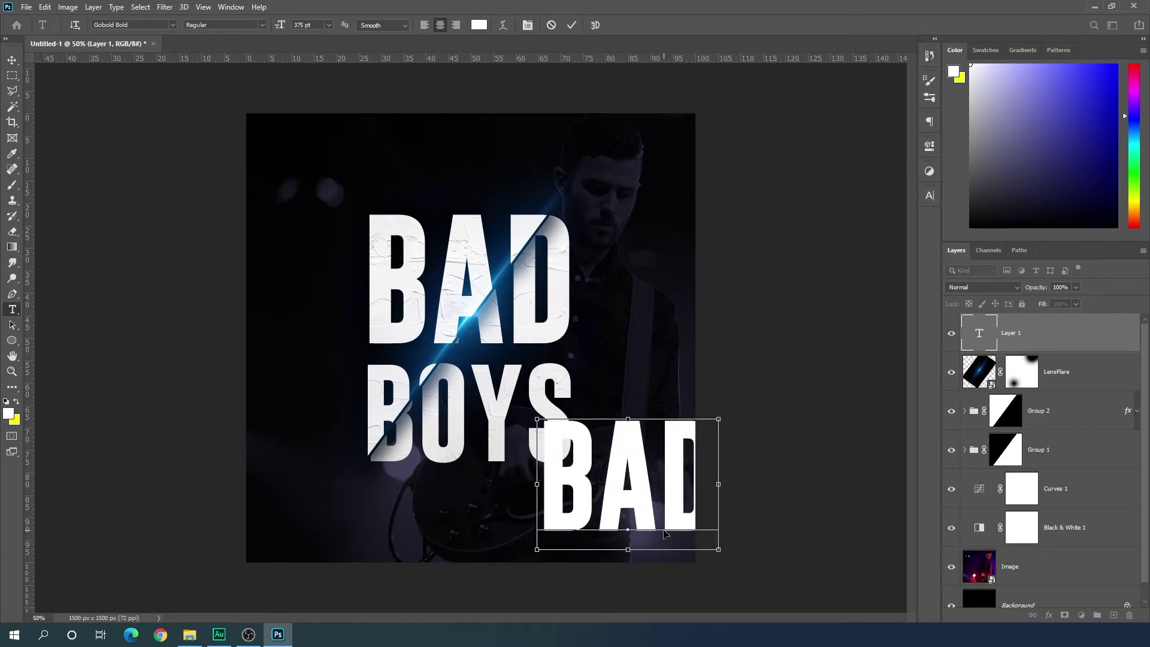
# - Set the BAD text to 1200 pt with Faux Italic and commit it
pyautogui.hotkey('ctrl', 'a')
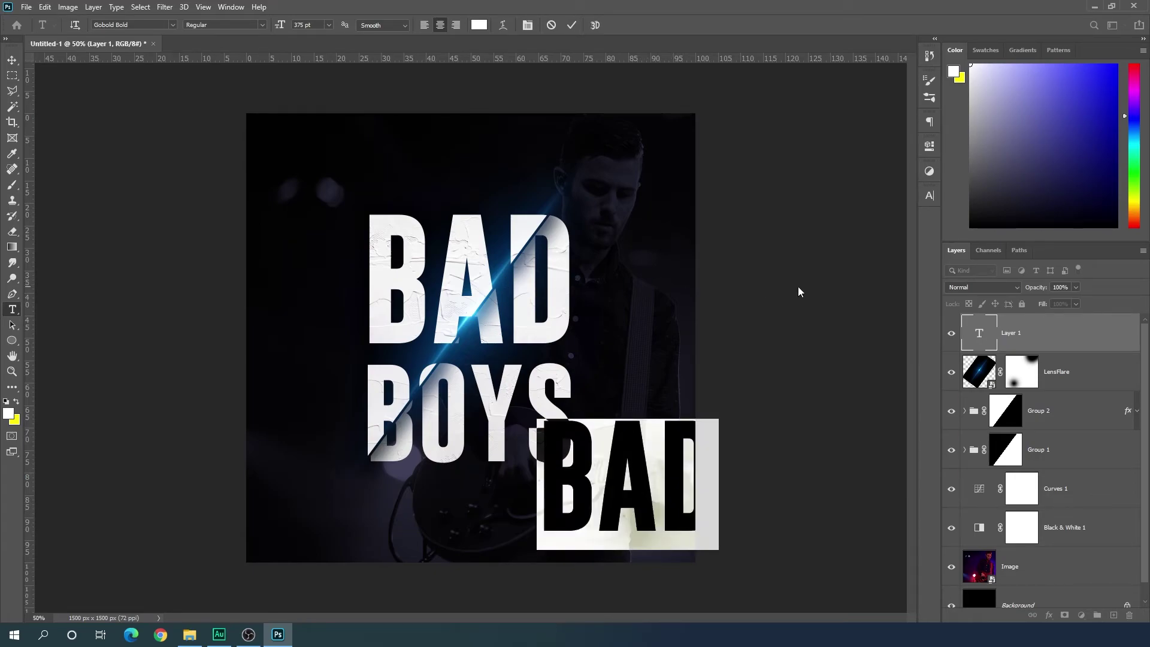
pyautogui.click(928, 198)
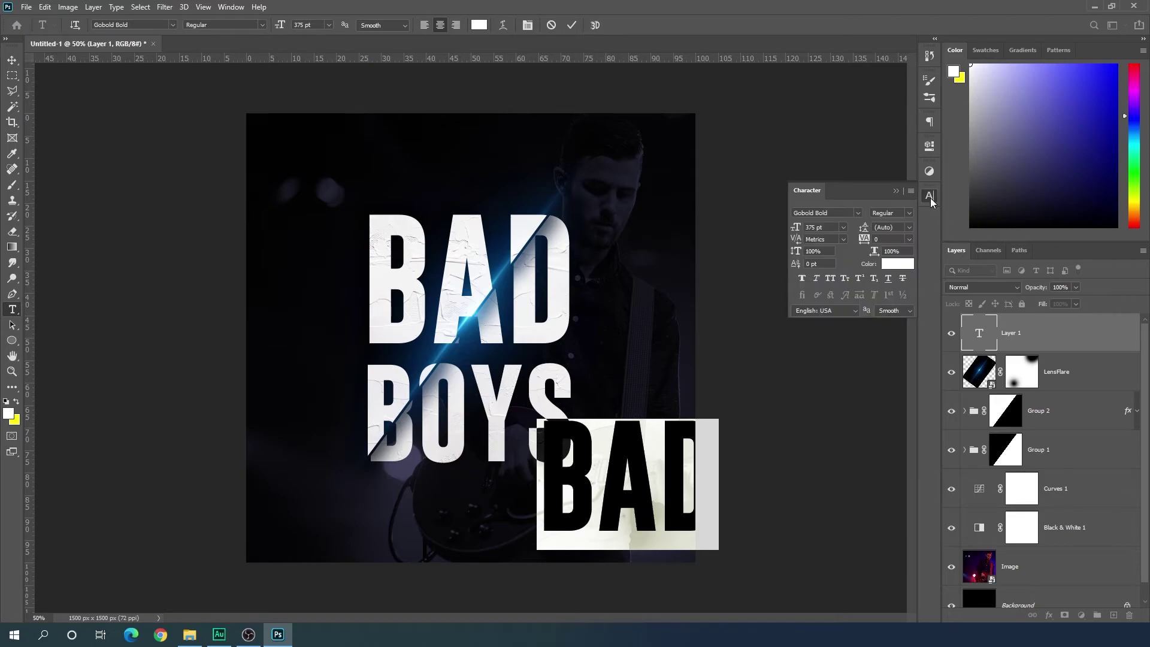
pyautogui.click(830, 228)
pyautogui.write('1200')
pyautogui.press('Return')
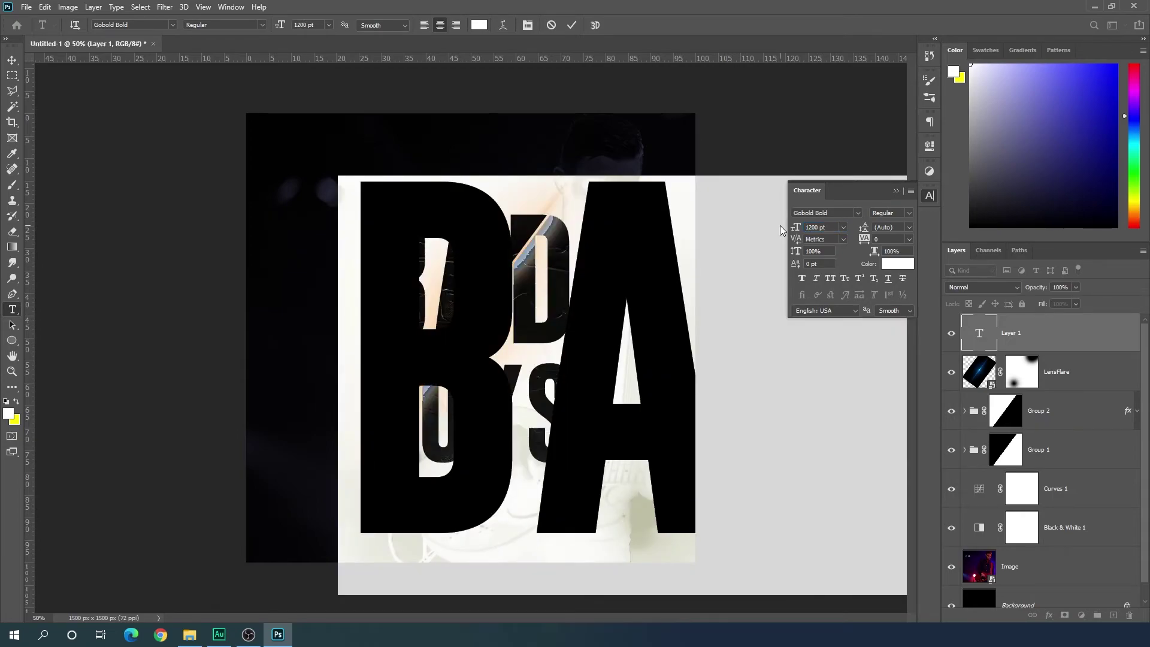
pyautogui.click(816, 279)
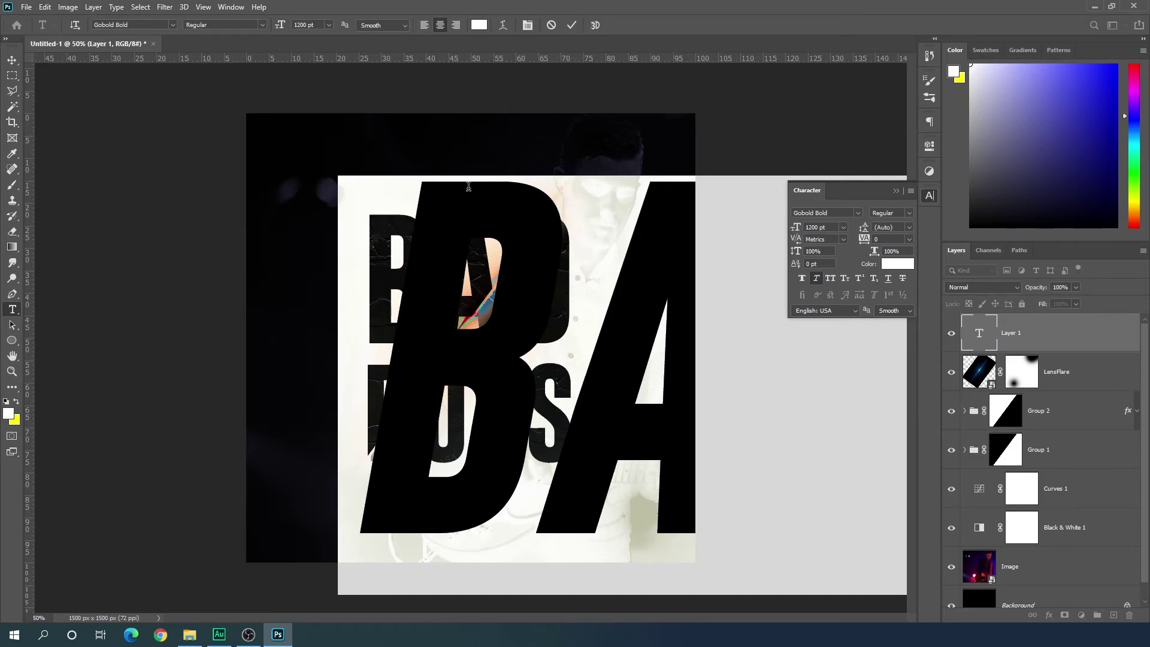
pyautogui.click(12, 60)
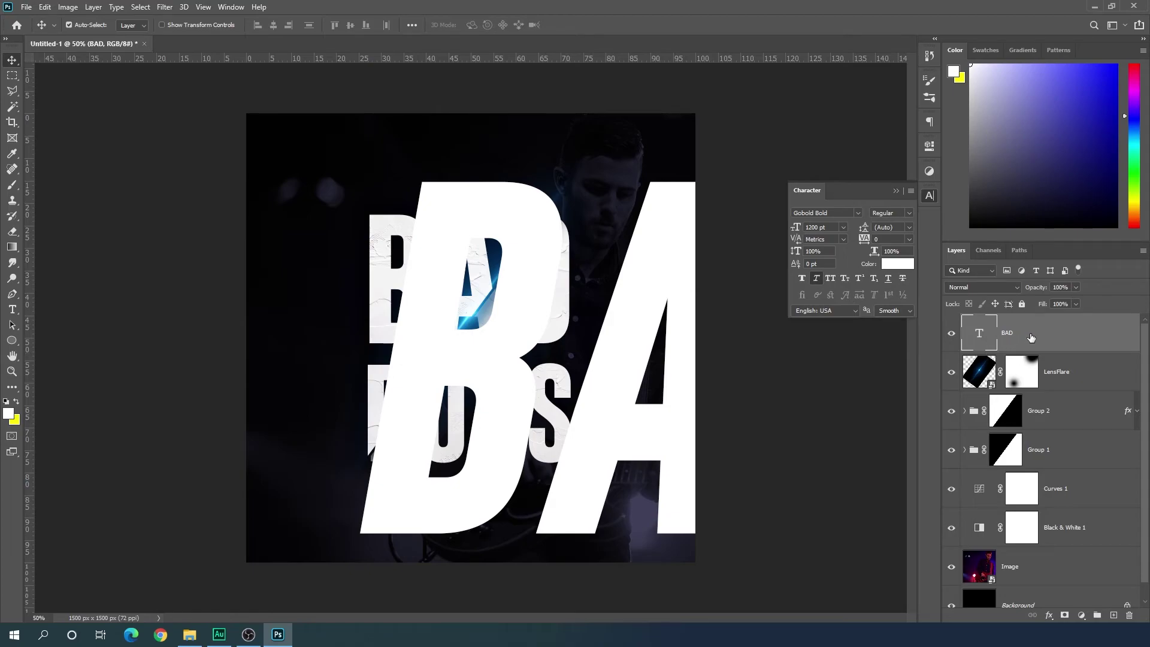
# - Move the BAD layer just above Image and centre it horizontally and vertically on the canvas
pyautogui.moveTo(1031, 337); pyautogui.dragTo(1046, 552)
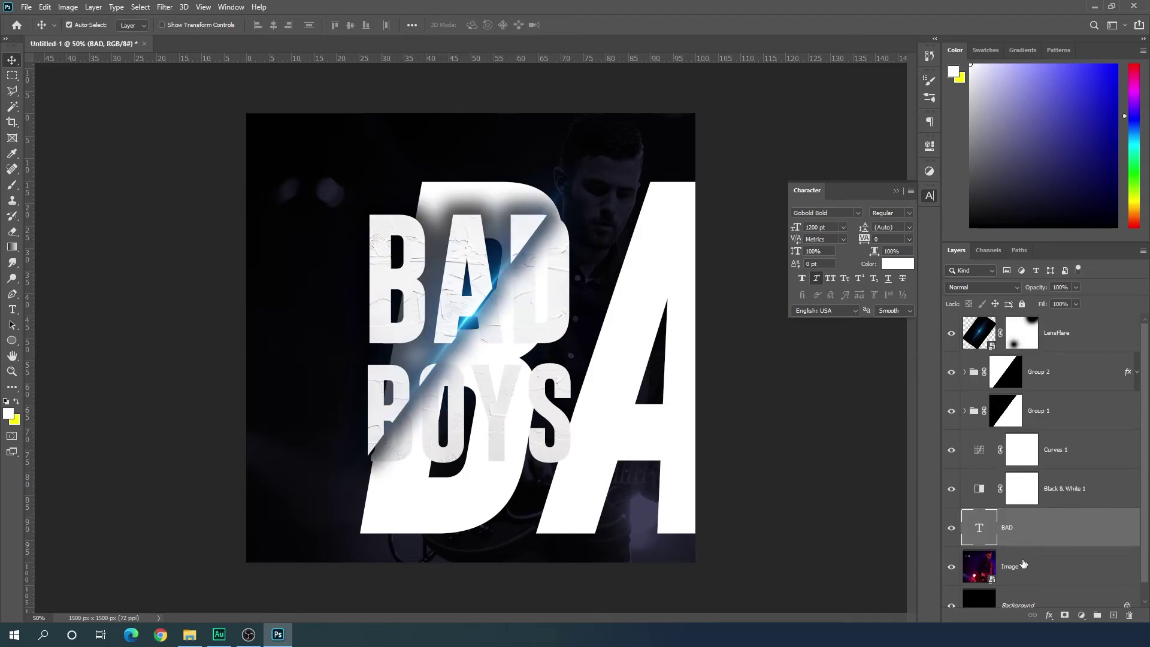
pyautogui.scroll(-1, 1033, 527)
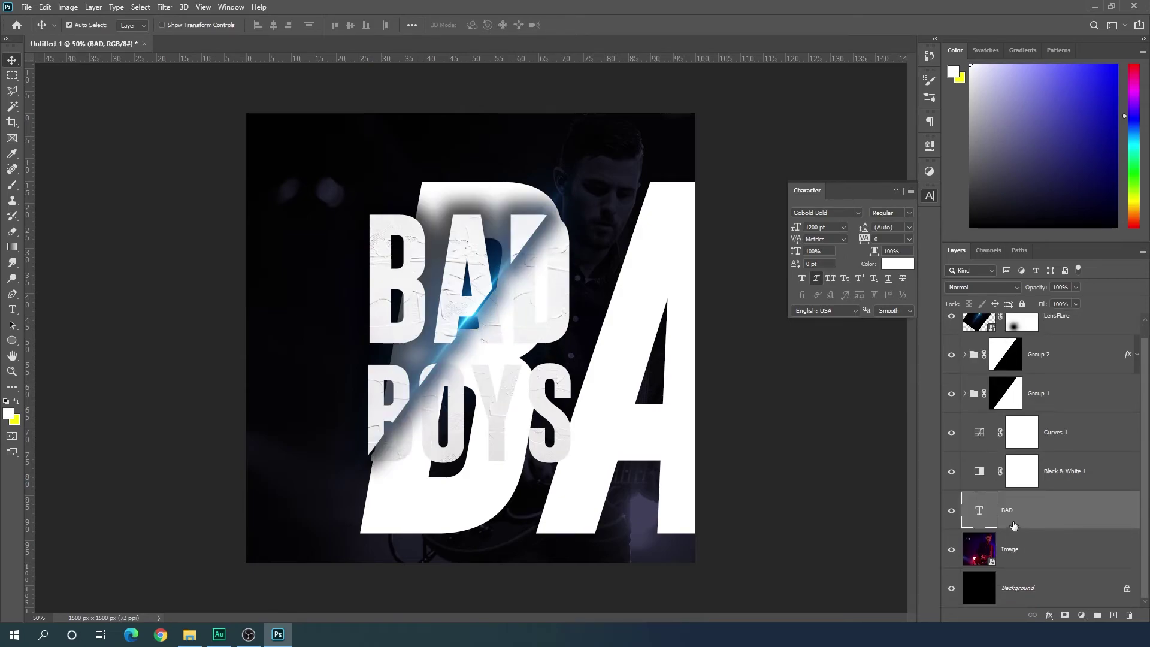
pyautogui.keyDown('ctrl'); pyautogui.click(1022, 600); pyautogui.keyUp('ctrl')
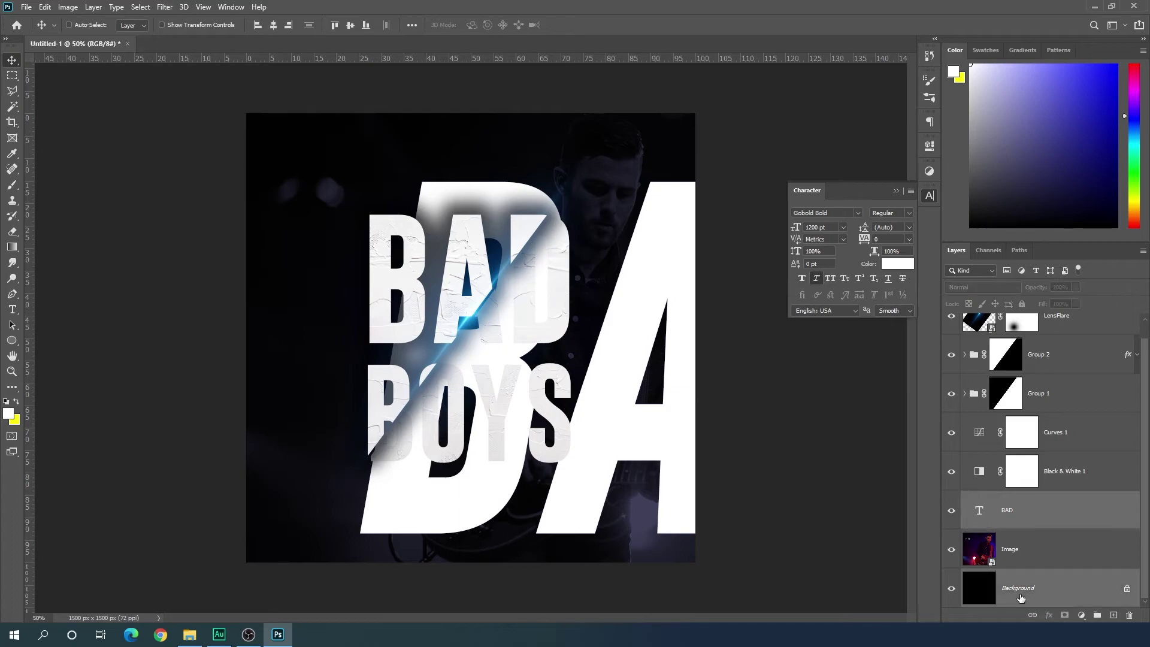
pyautogui.click(273, 24)
pyautogui.click(351, 26)
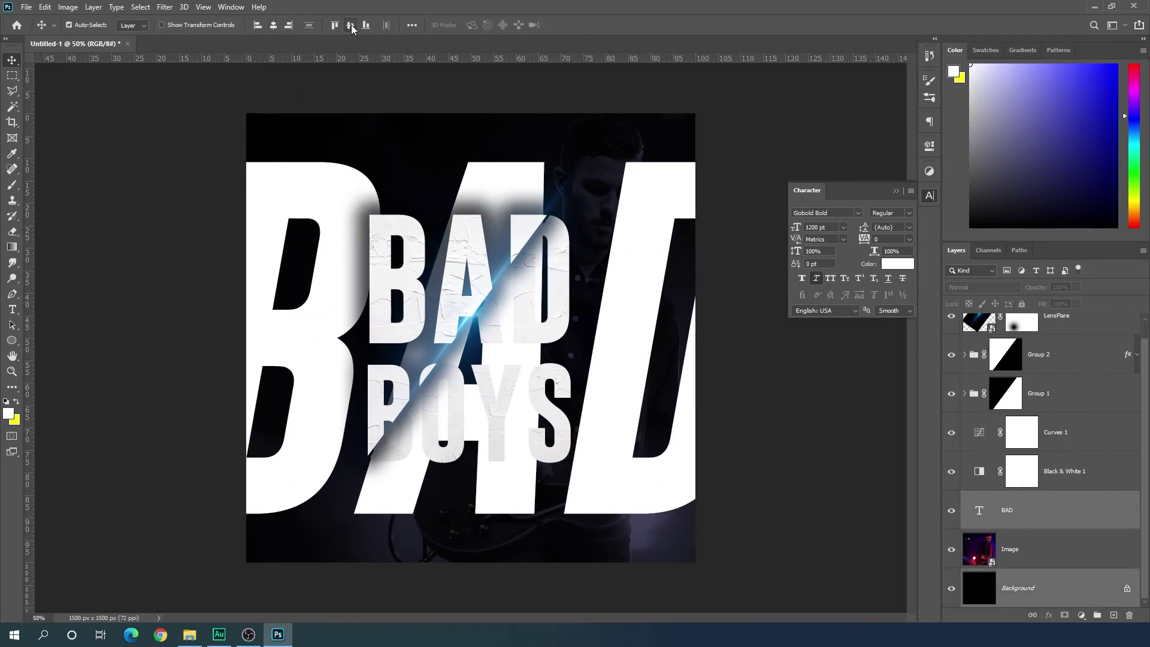
pyautogui.click(1033, 521)
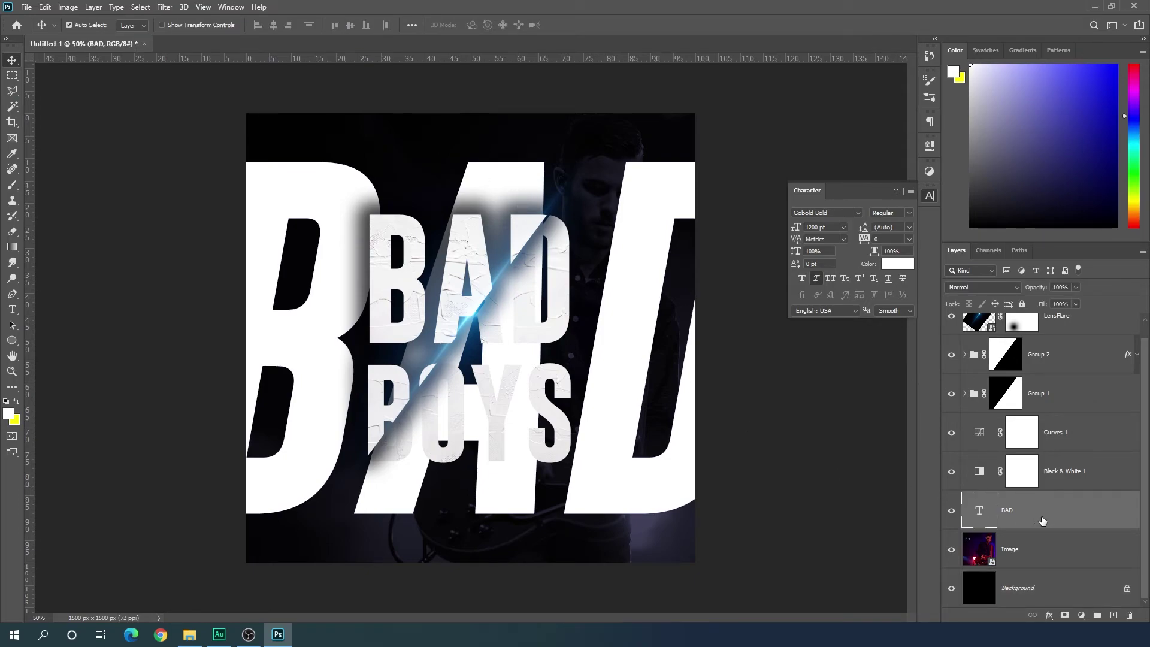
pyautogui.doubleClick(1041, 515)
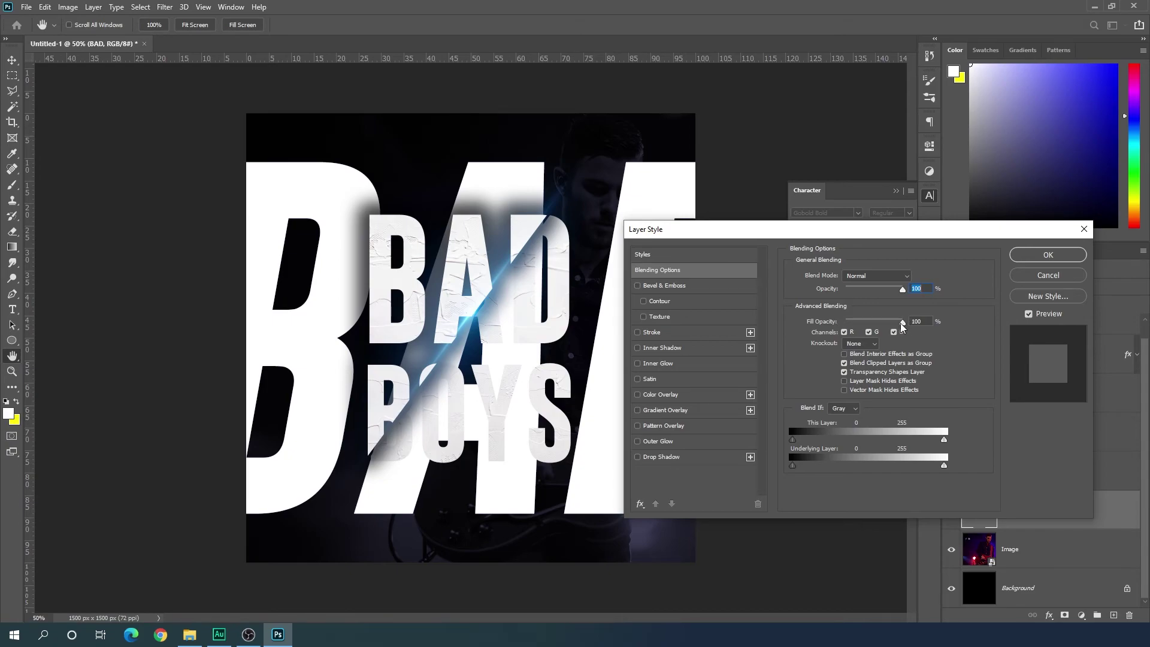
# - Set BAD's fill opacity to 0 and give it a 5 px white inside stroke
pyautogui.moveTo(902, 325); pyautogui.dragTo(849, 333)
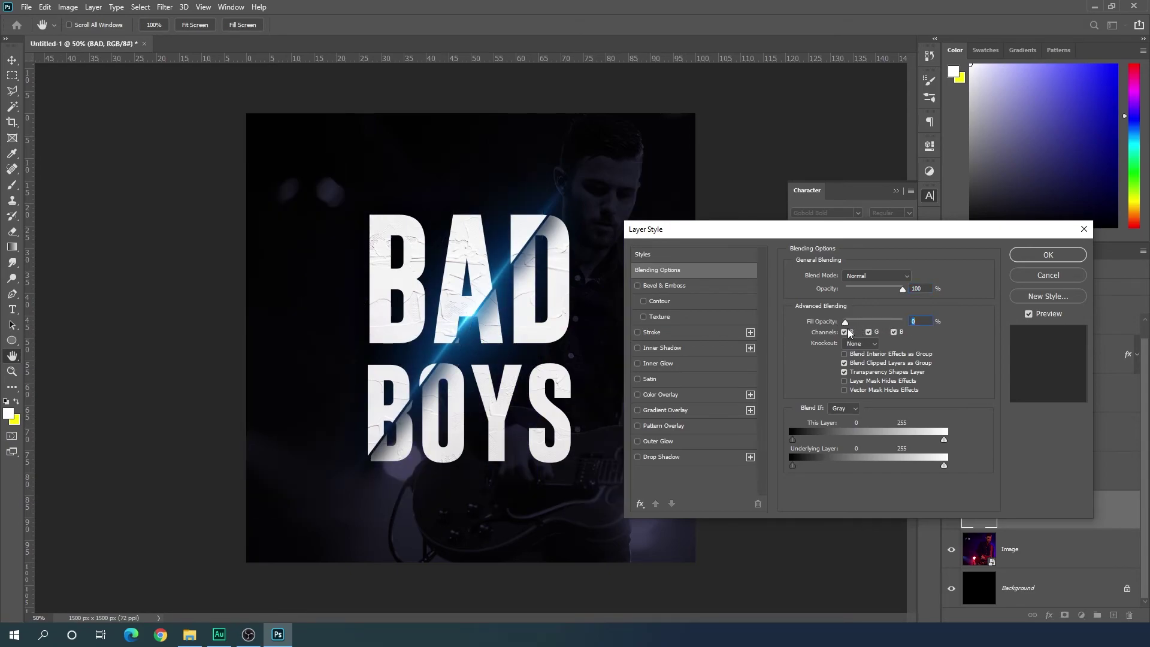
pyautogui.click(637, 333)
pyautogui.click(659, 333)
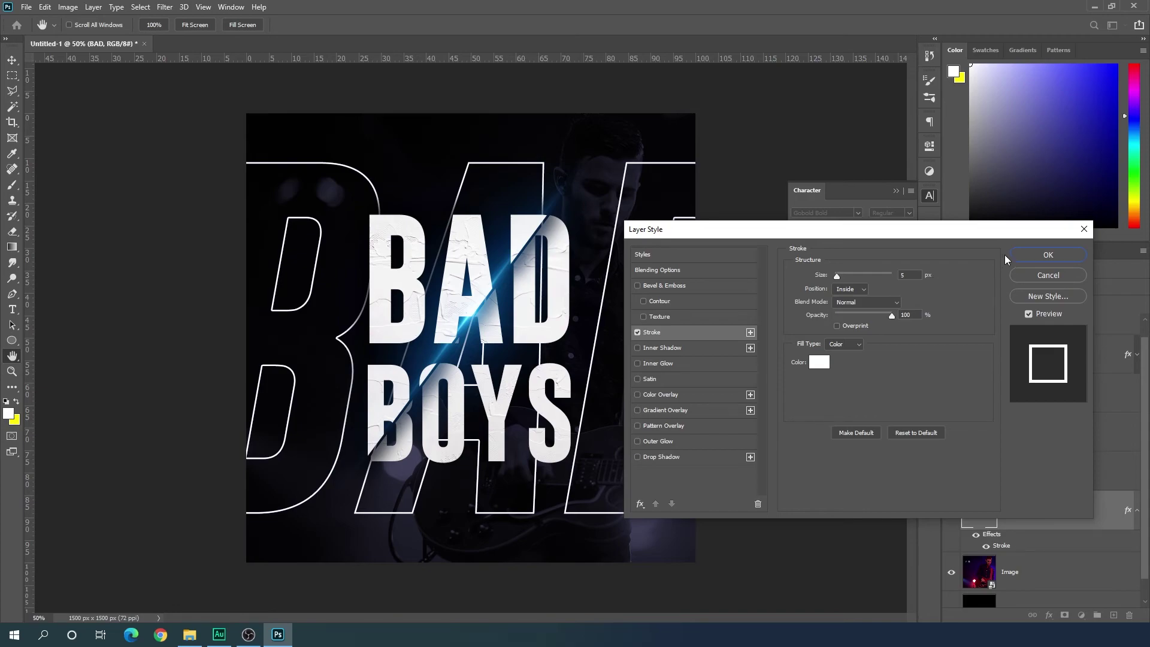
pyautogui.click(1048, 256)
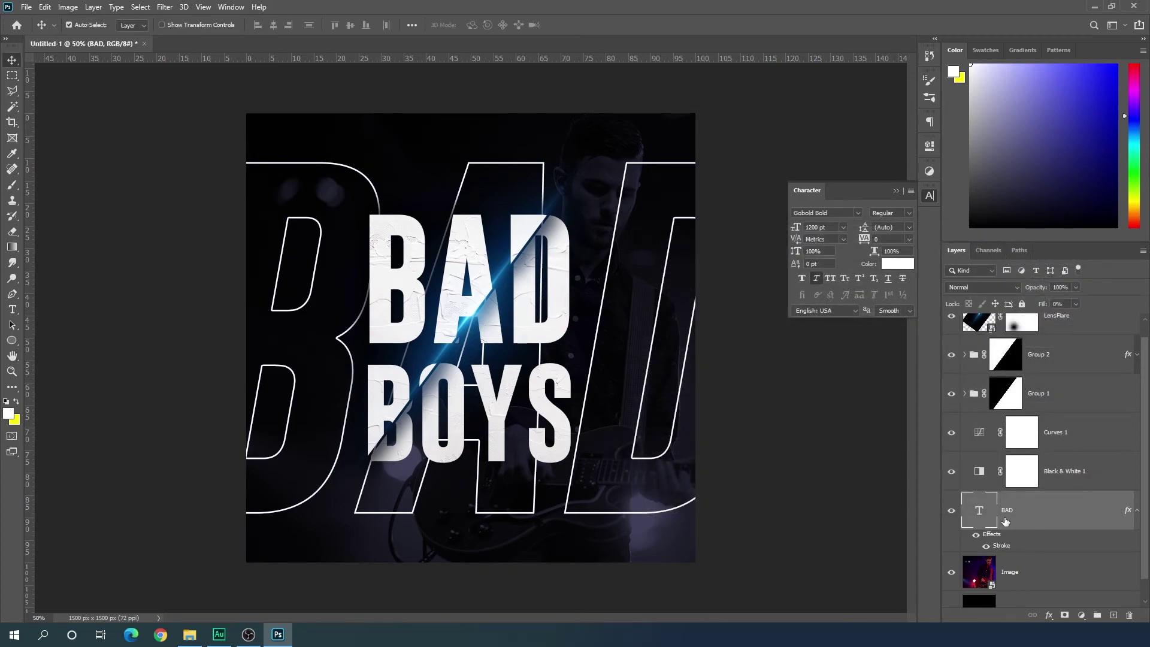
# - Lower the BAD layer opacity to 5% and close the Character panel
pyautogui.click(1074, 287)
pyautogui.click(1060, 288)
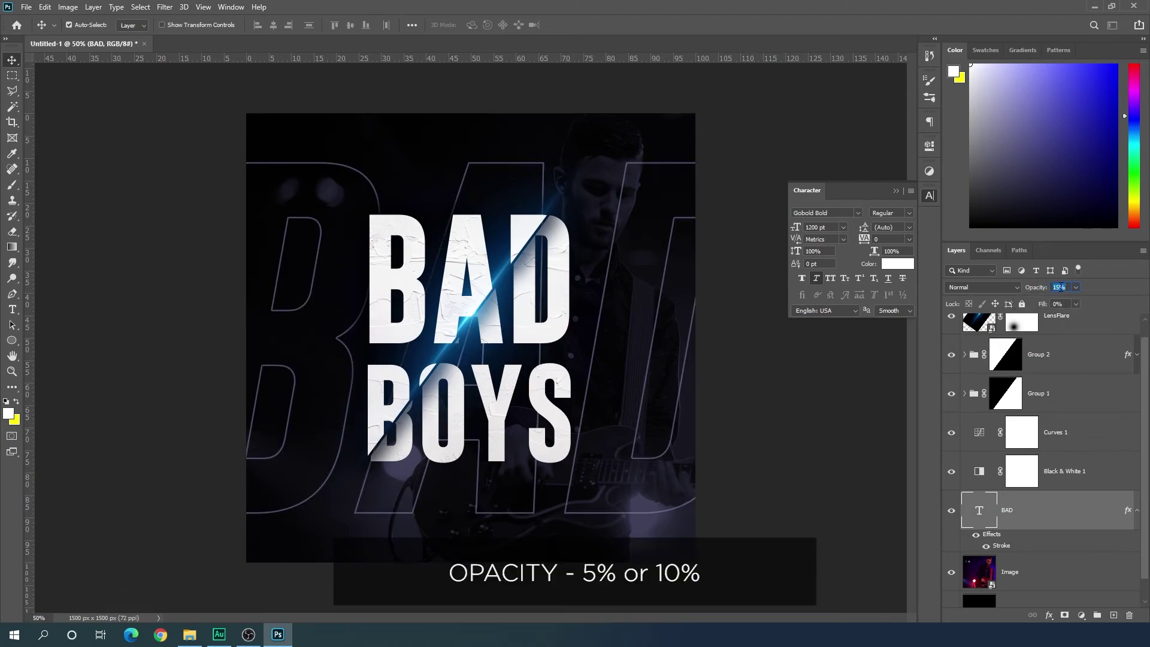
pyautogui.write('5')
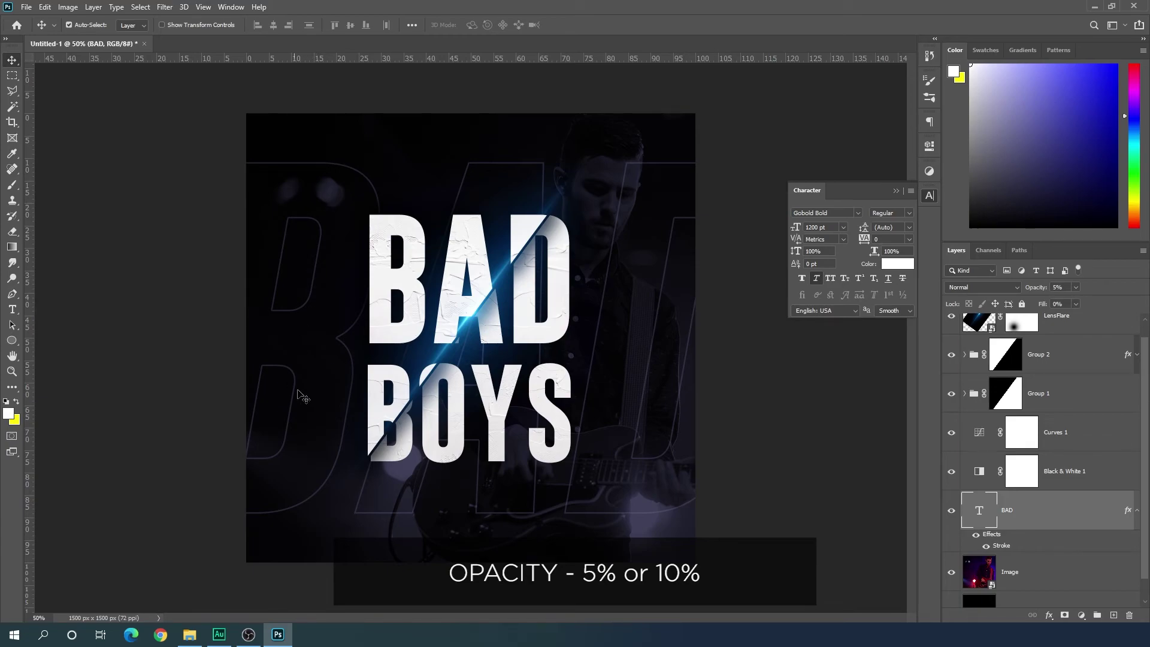
pyautogui.click(929, 196)
pyautogui.scroll(1, 1090, 431)
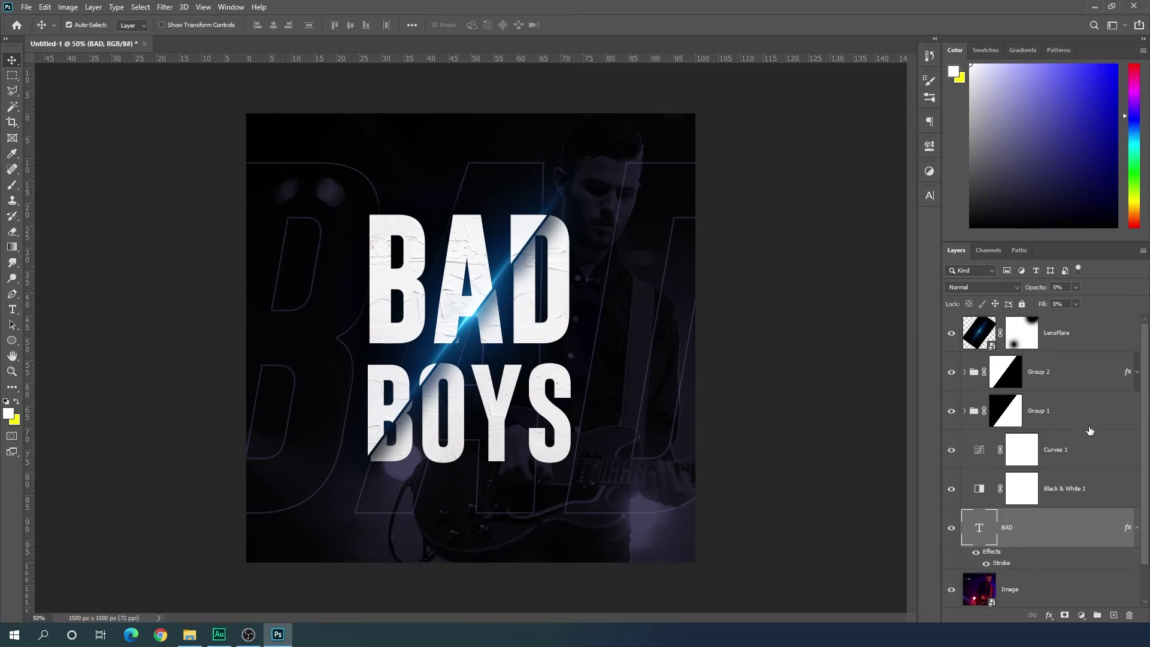
# - Add a Curves adjustment above LensFlare with the Blue channel curve raised to tint the poster blue-purple
pyautogui.click(1078, 342)
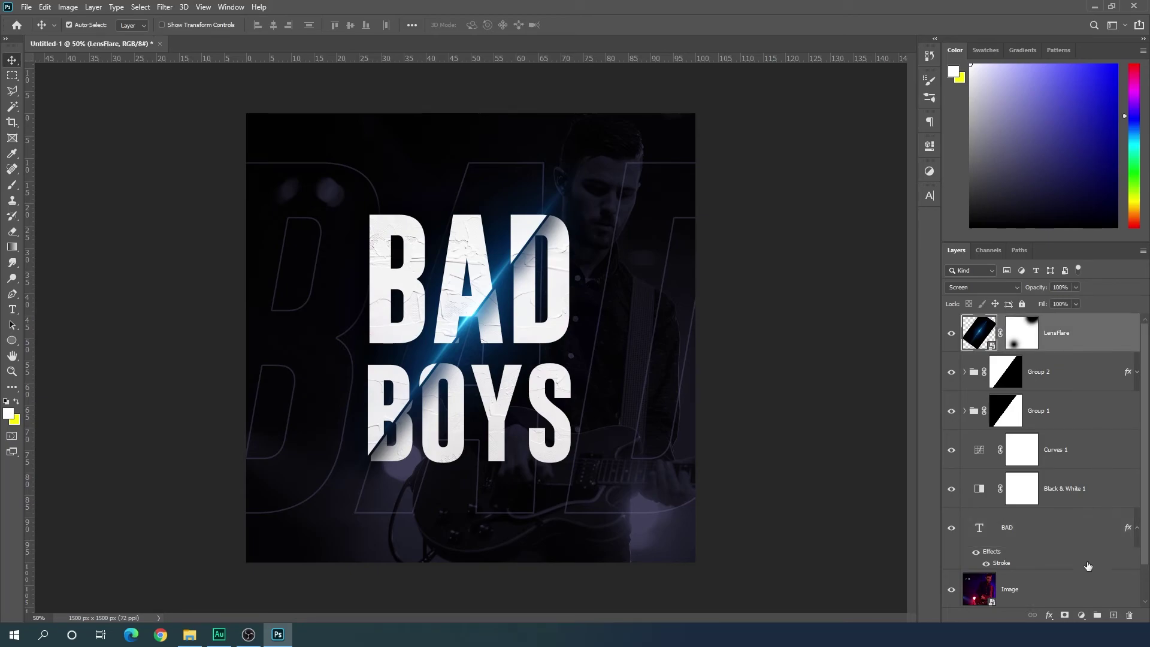
pyautogui.click(1082, 616)
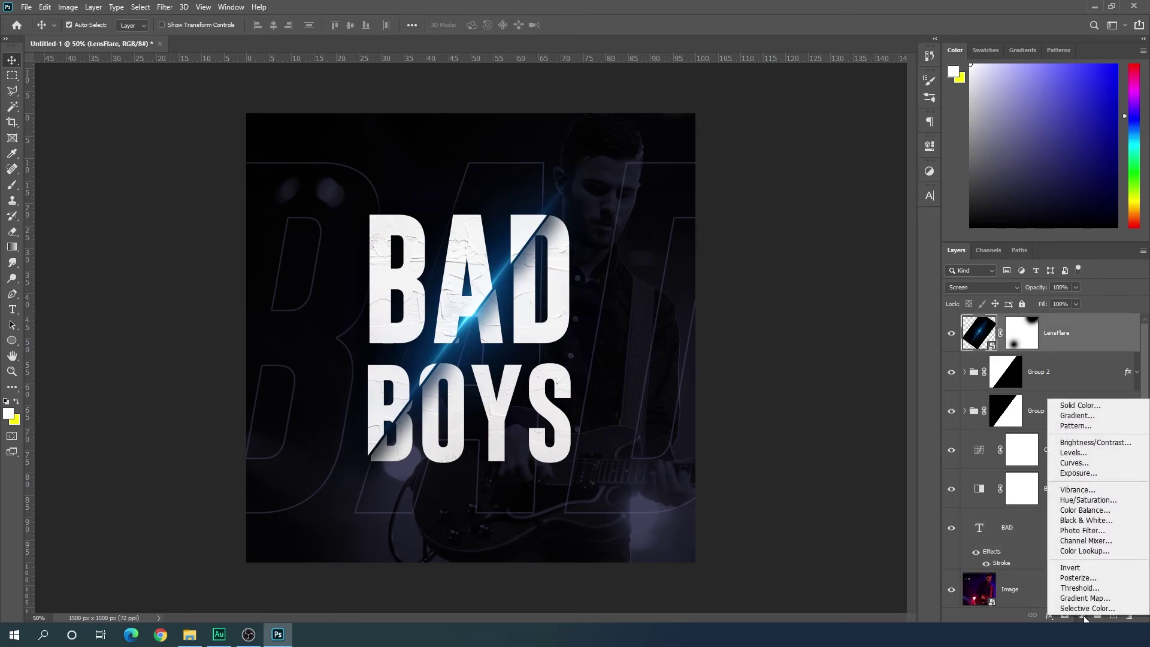
pyautogui.click(1085, 463)
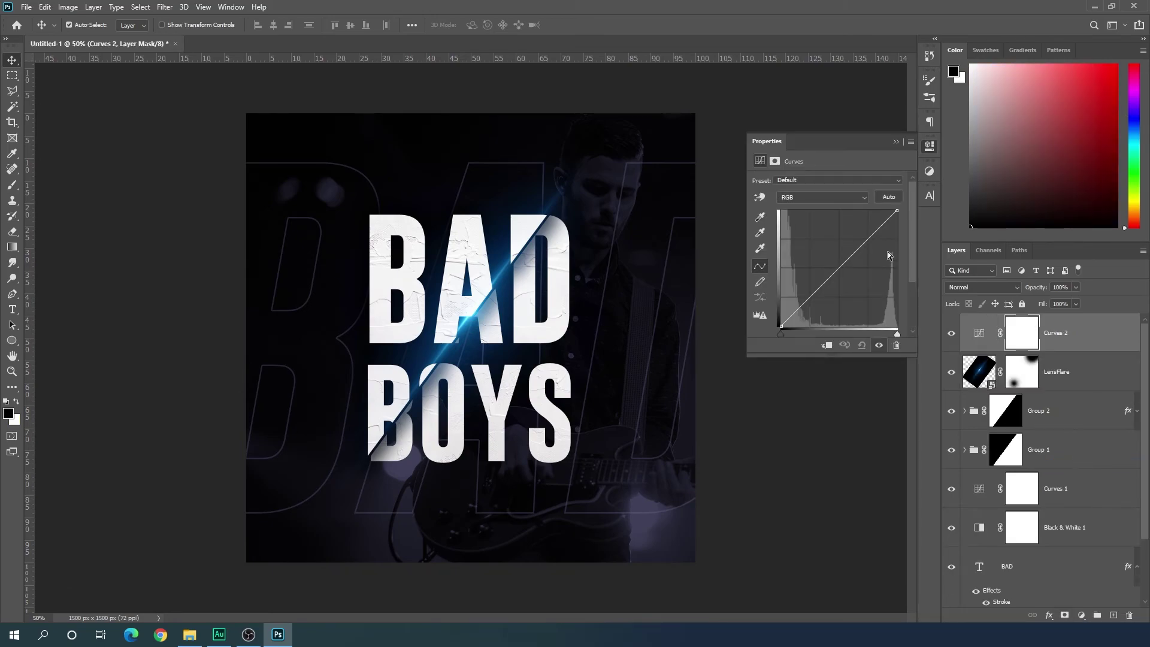
pyautogui.click(821, 198)
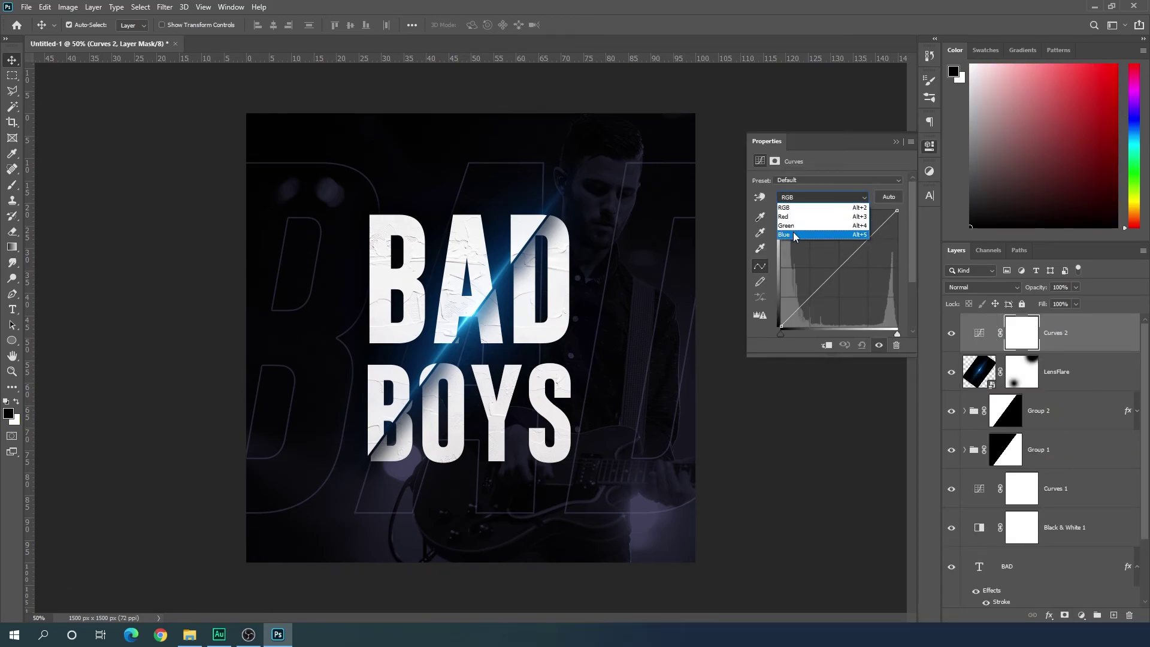
pyautogui.click(802, 235)
pyautogui.moveTo(837, 262); pyautogui.dragTo(833, 256)
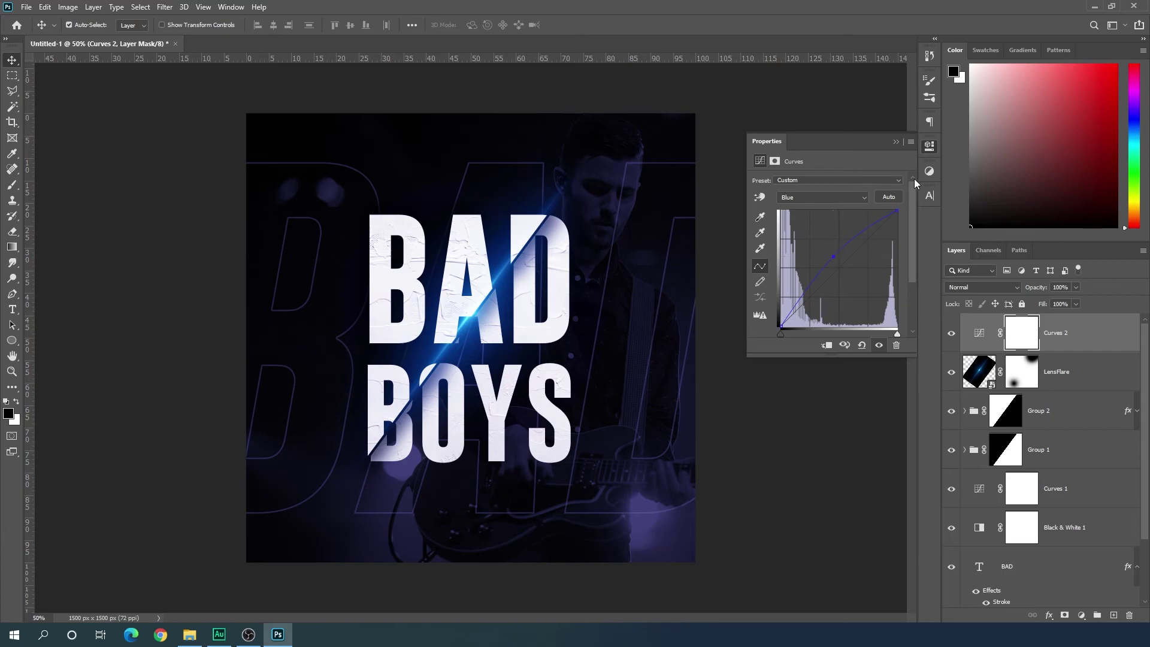
pyautogui.click(930, 147)
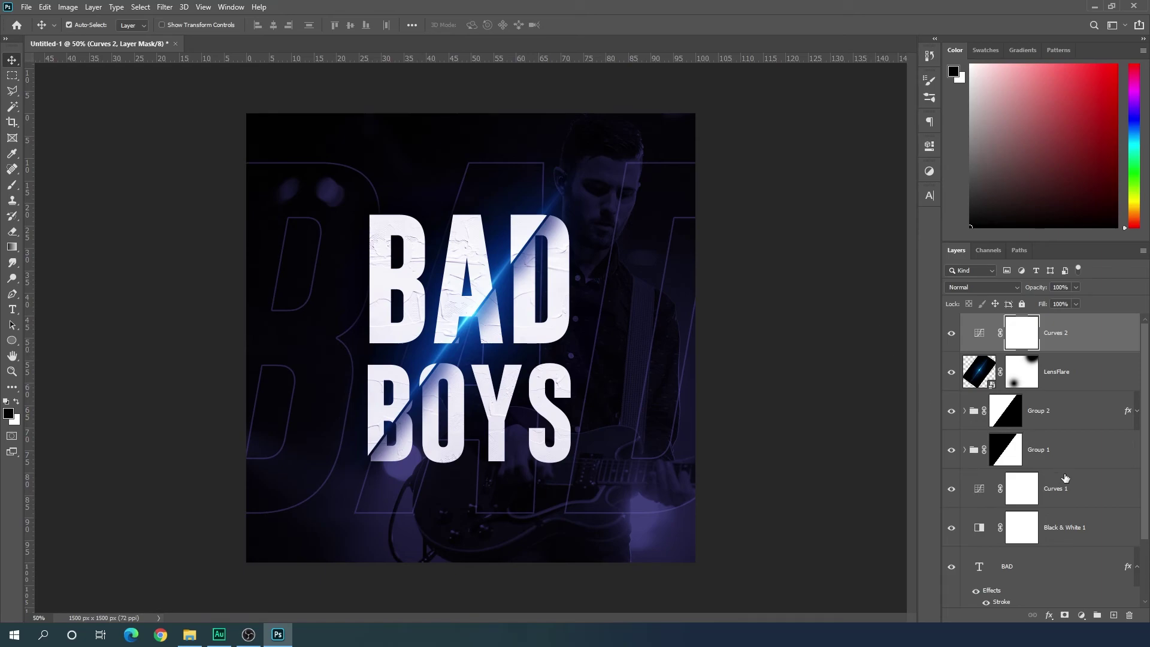
pyautogui.scroll(-2, 1065, 478)
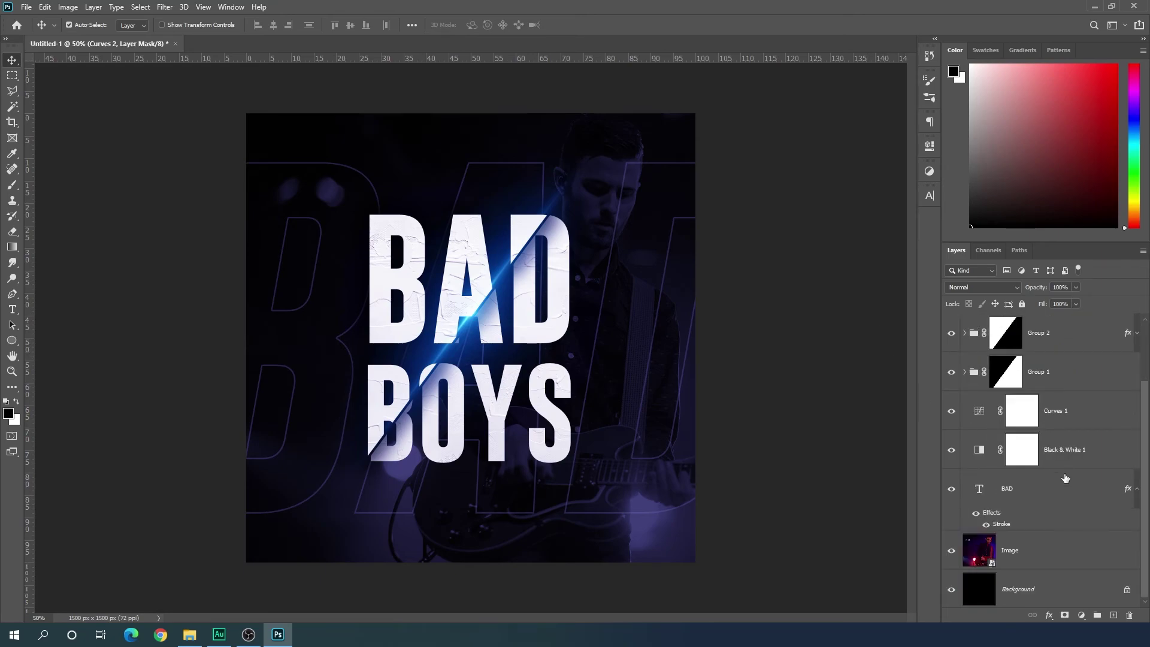
# - Compare the poster with and without Black & White 1, leaving it hidden to restore the guitarist's reds
pyautogui.click(951, 451)
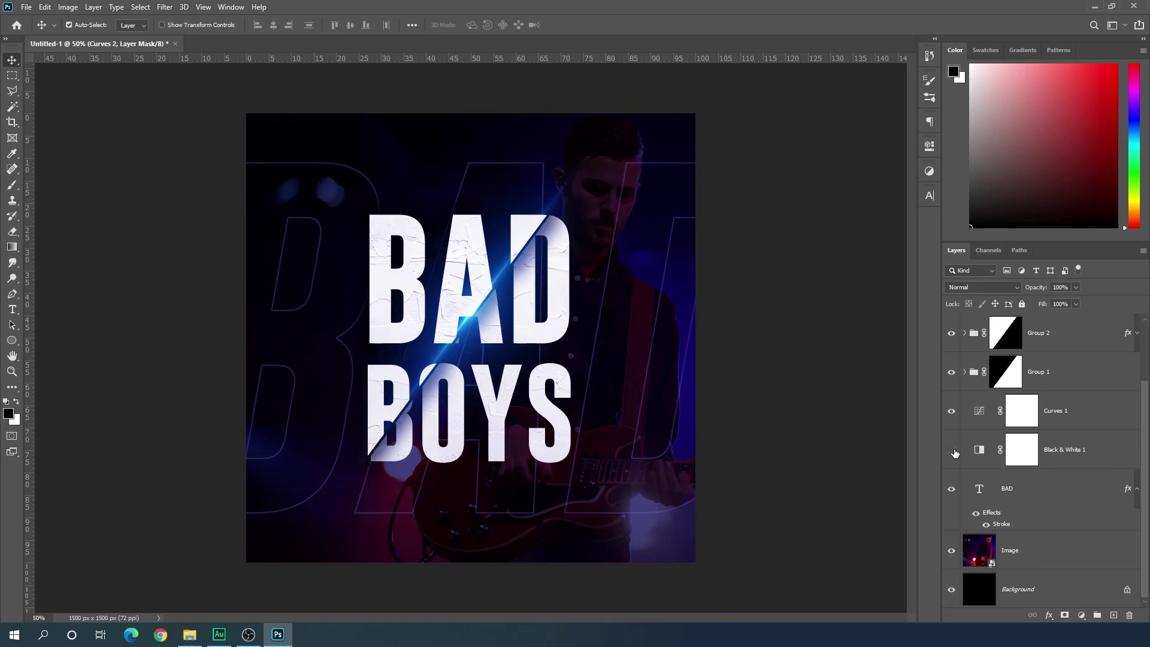
pyautogui.click(952, 450)
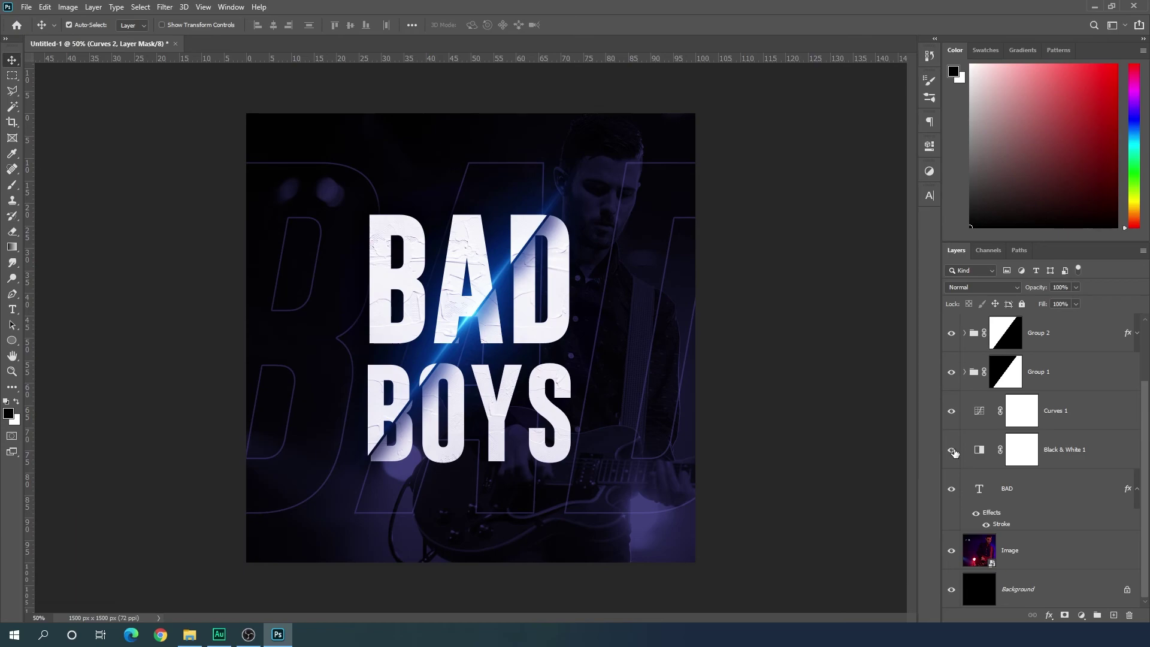
pyautogui.click(952, 450)
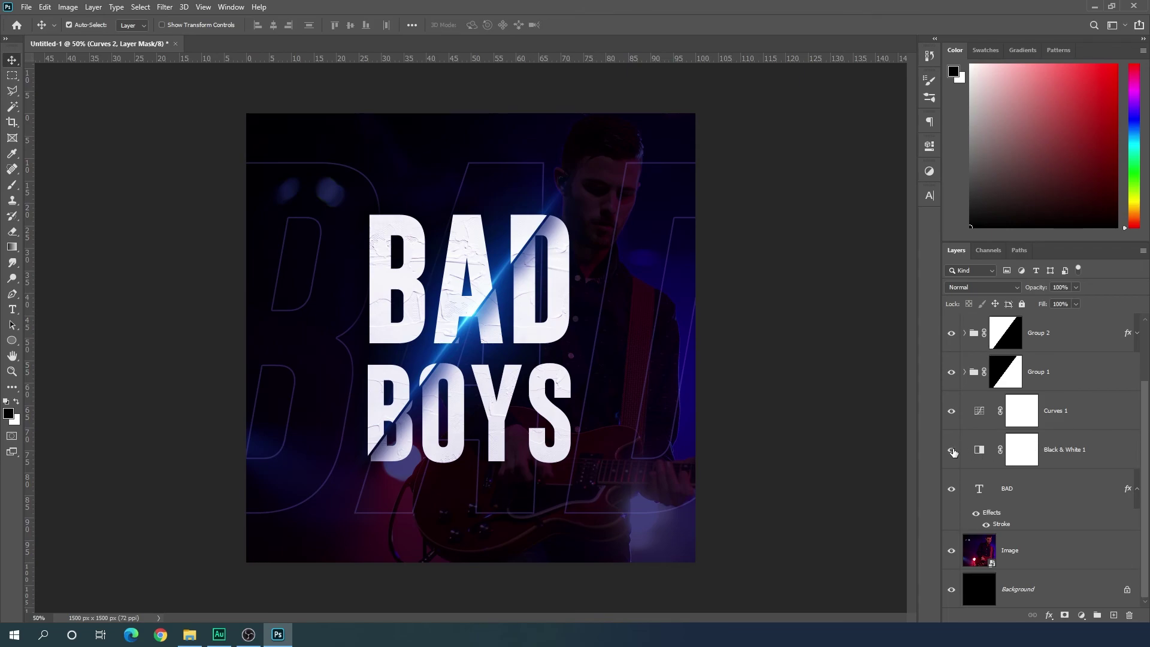
pyautogui.click(952, 451)
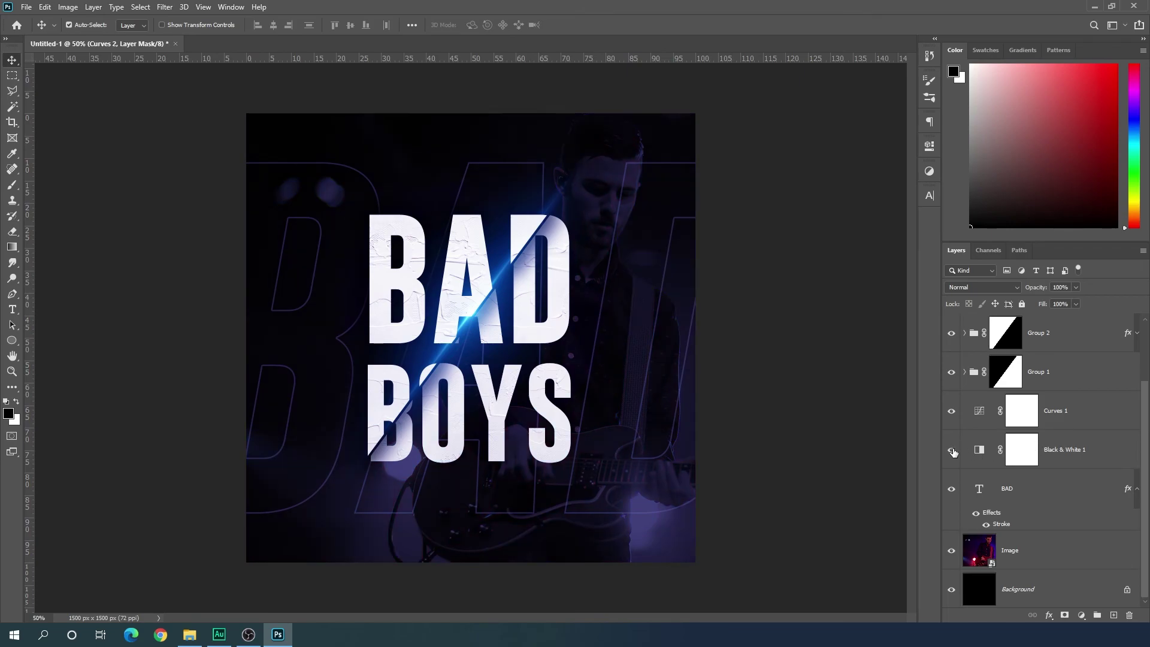
pyautogui.click(952, 451)
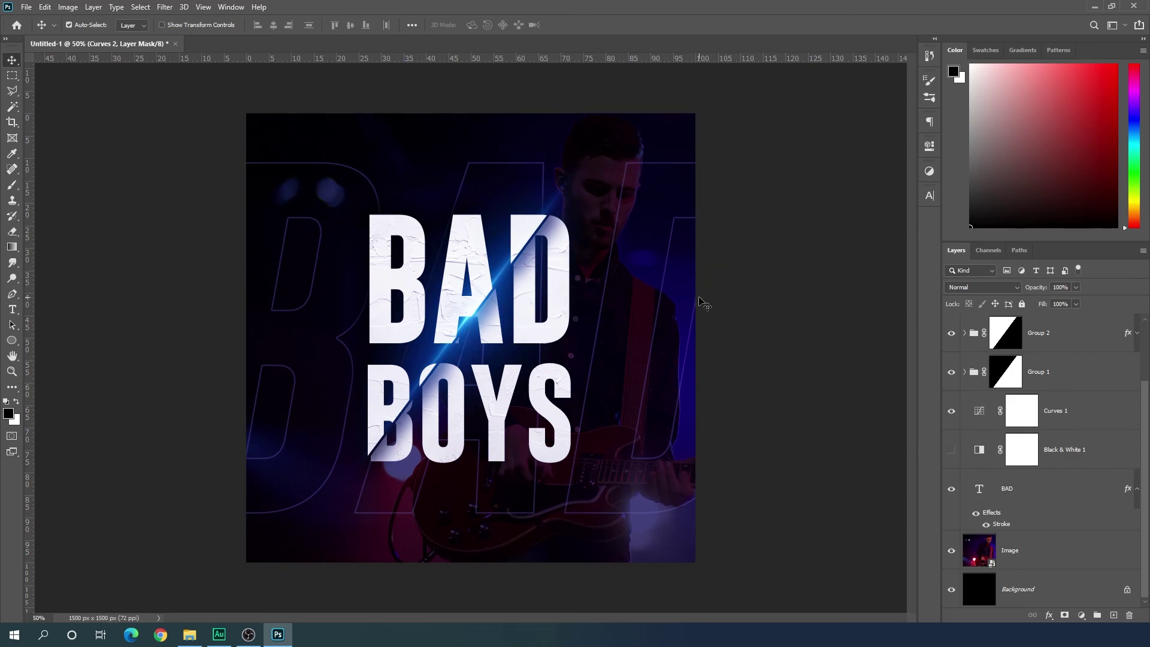
pyautogui.scroll(1, 671, 321)
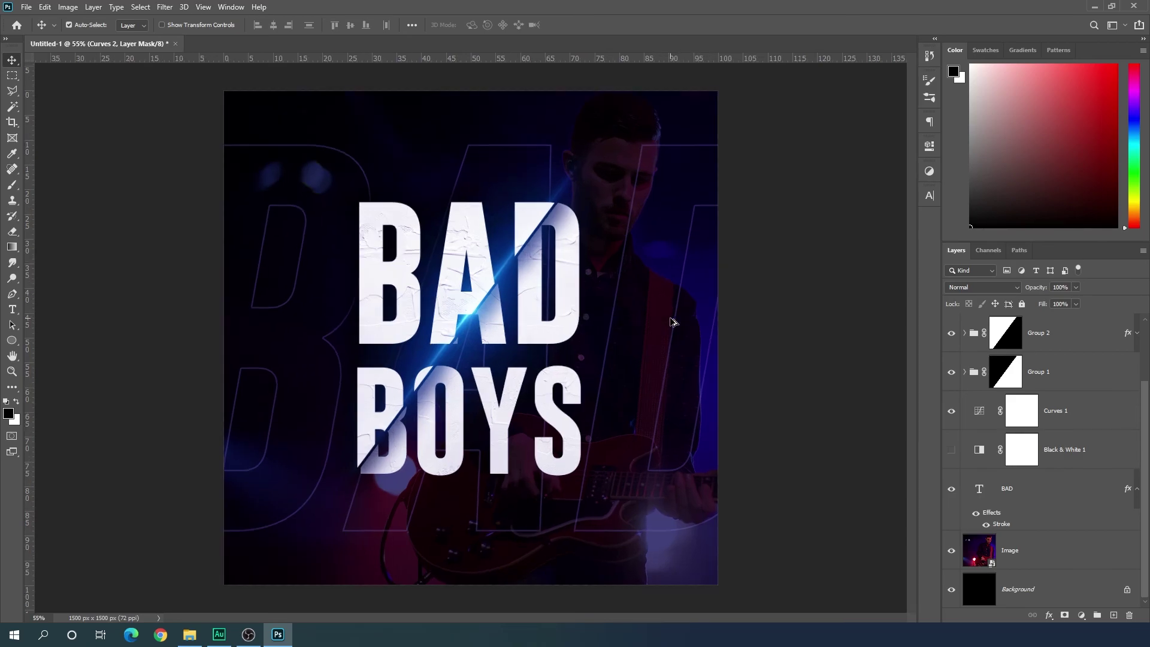